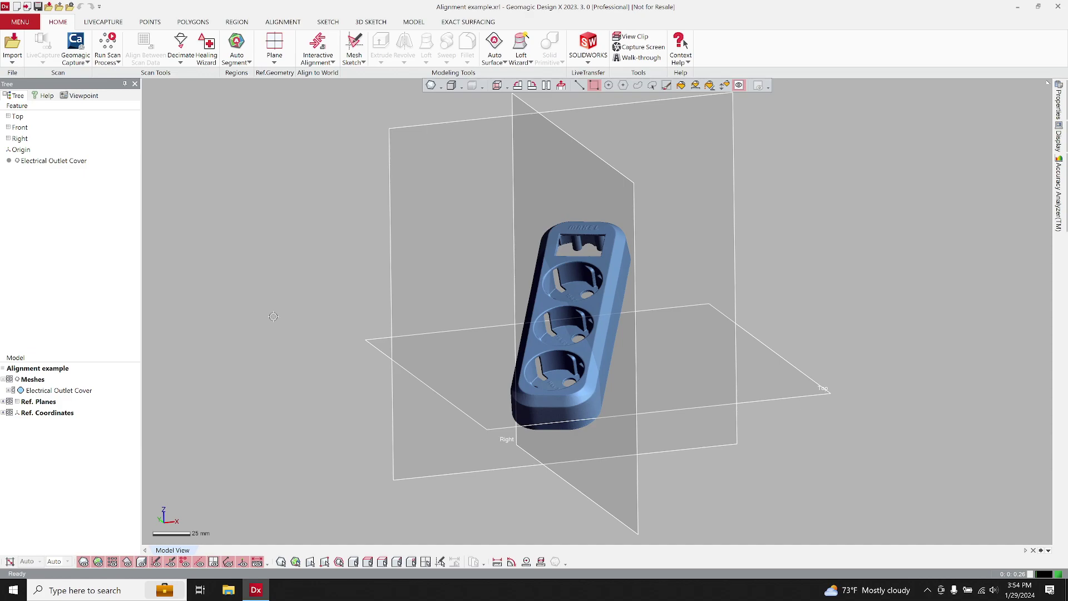
Examine how the outlet cover mesh sits relative to the origin and reference planes, including from the front and top standard views.
{"action": "right_click_drag", "start_coordinate": [273, 316], "coordinate": [334, 298]}
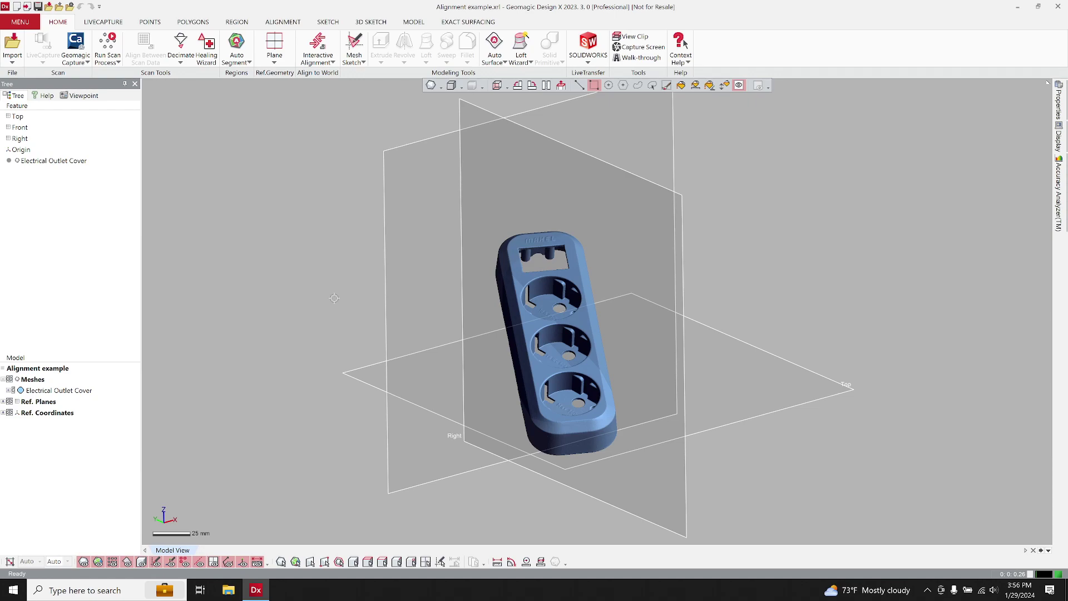
{"action": "mouse_move", "coordinate": [312, 309]}
{"action": "right_mouse_down"}
{"action": "mouse_move", "coordinate": [324, 312]}
{"action": "mouse_move", "coordinate": [378, 428]}
{"action": "mouse_move", "coordinate": [339, 383]}
{"action": "mouse_move", "coordinate": [365, 350]}
{"action": "mouse_move", "coordinate": [520, 365]}
{"action": "mouse_move", "coordinate": [821, 295]}
{"action": "mouse_move", "coordinate": [557, 379]}
{"action": "right_mouse_up"}
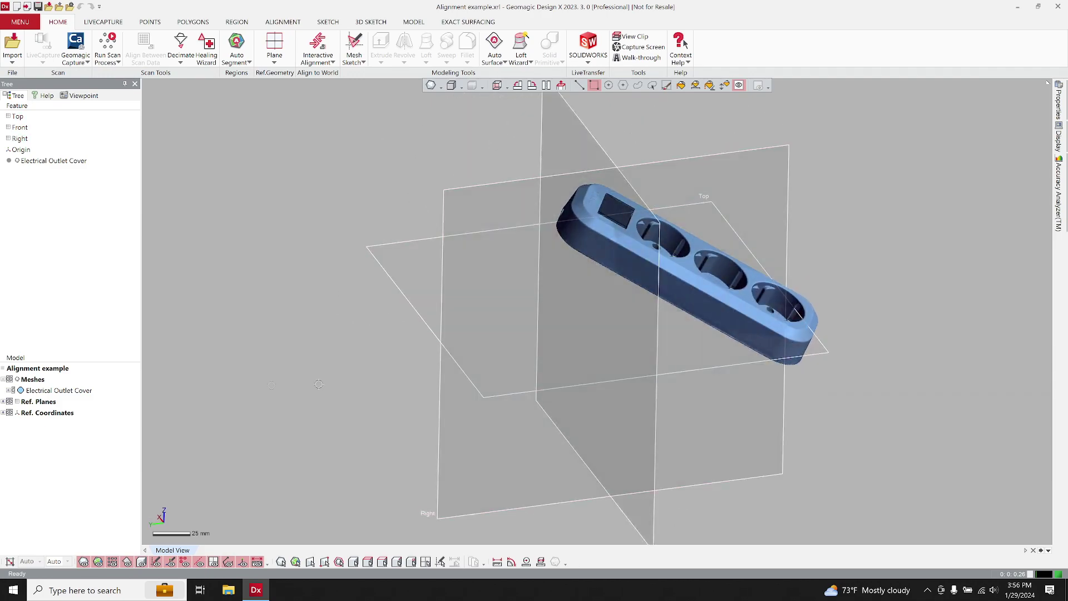
{"action": "left_click", "coordinate": [3, 413]}
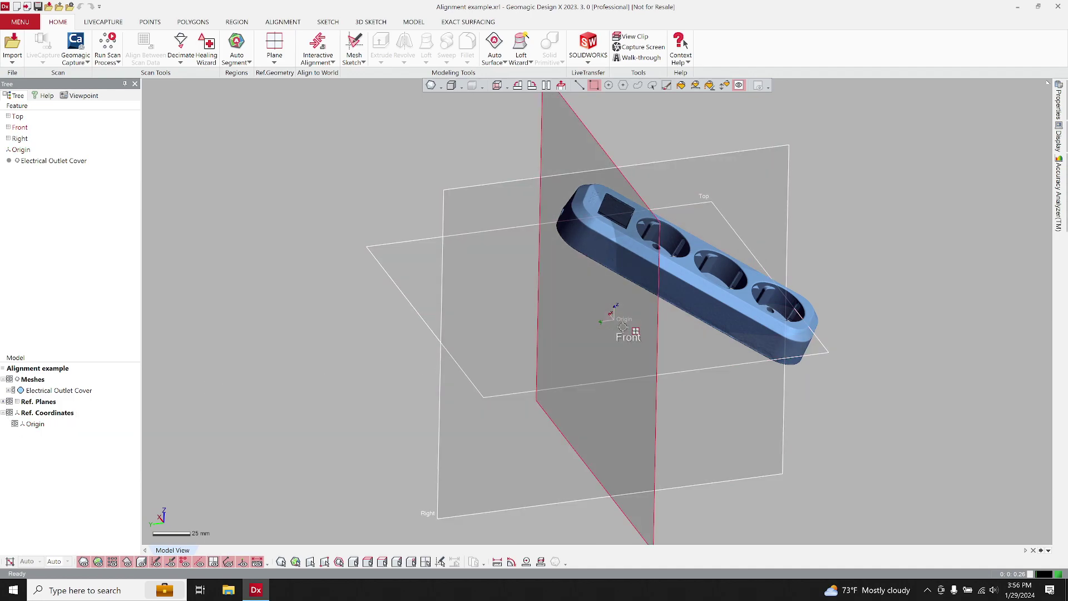
{"action": "right_click_drag", "start_coordinate": [613, 323], "coordinate": [645, 317]}
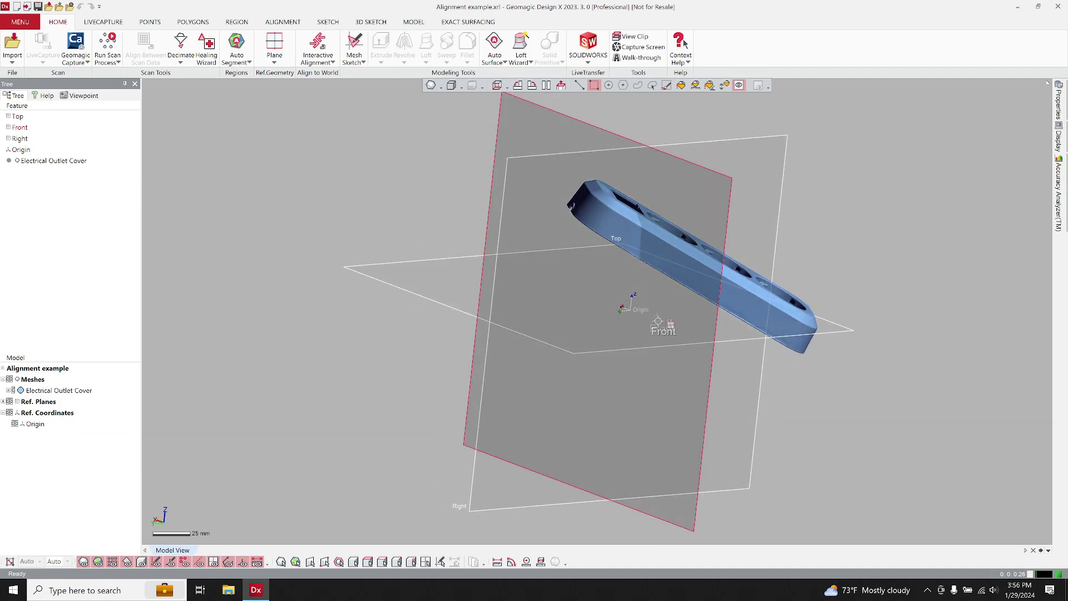
{"action": "right_click_drag", "start_coordinate": [490, 328], "coordinate": [593, 394]}
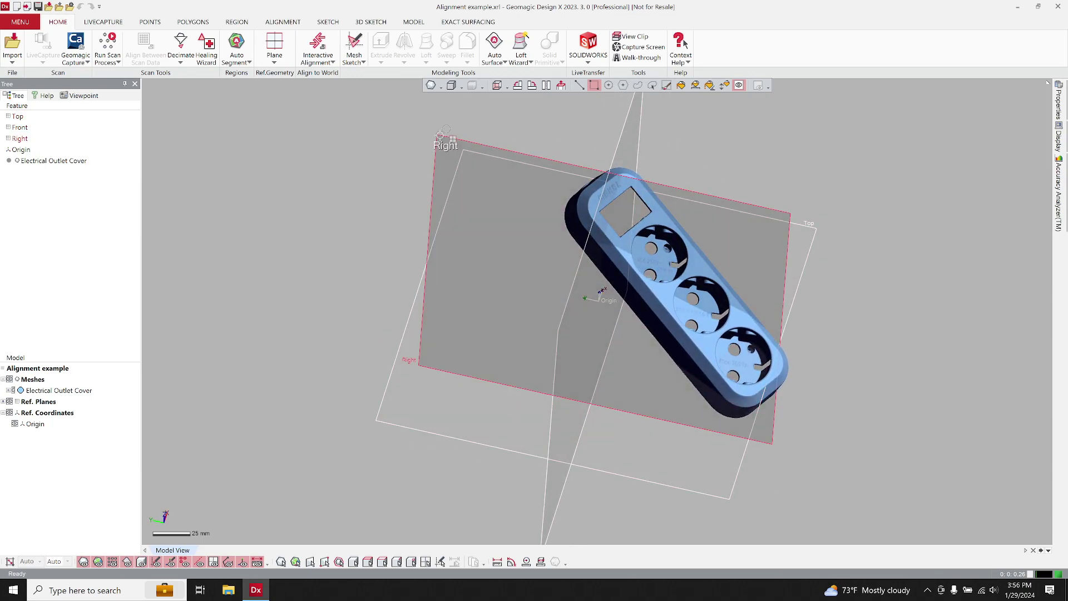
{"action": "left_click", "coordinate": [497, 85]}
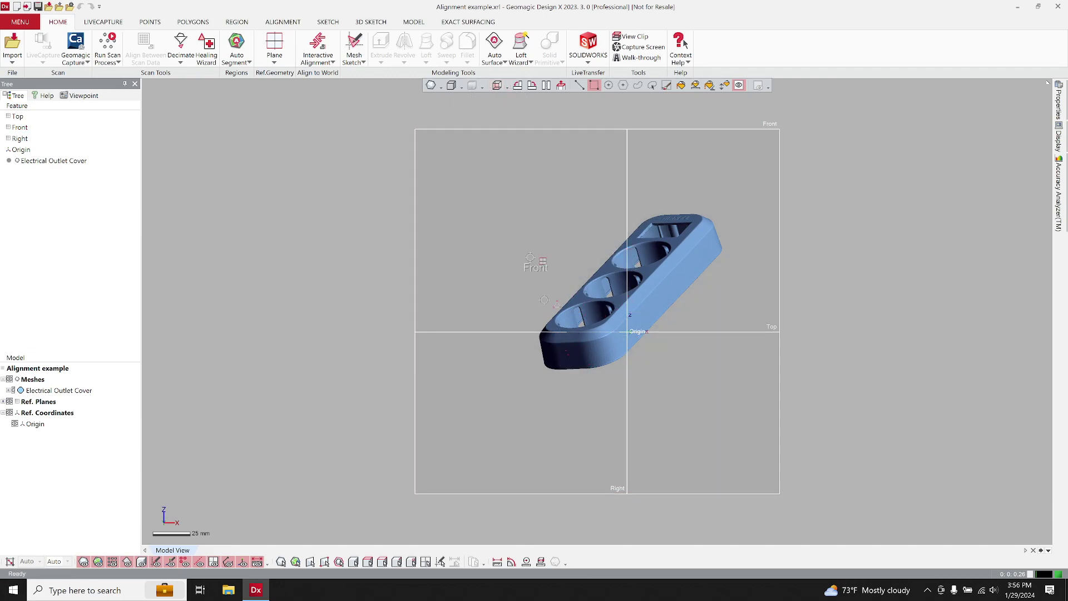
{"action": "left_click", "coordinate": [507, 88]}
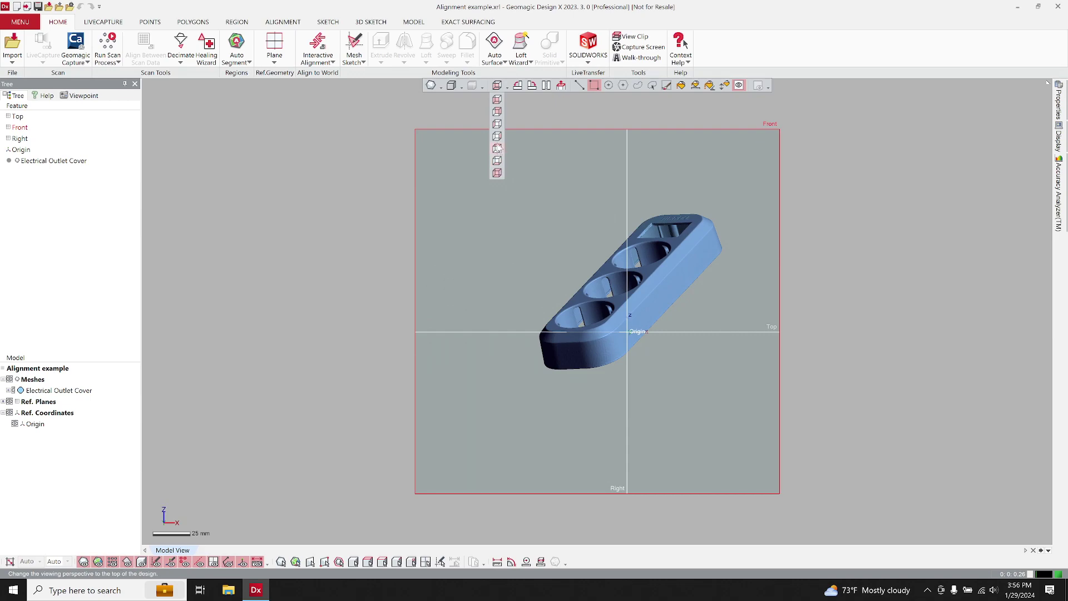
{"action": "left_click", "coordinate": [498, 148]}
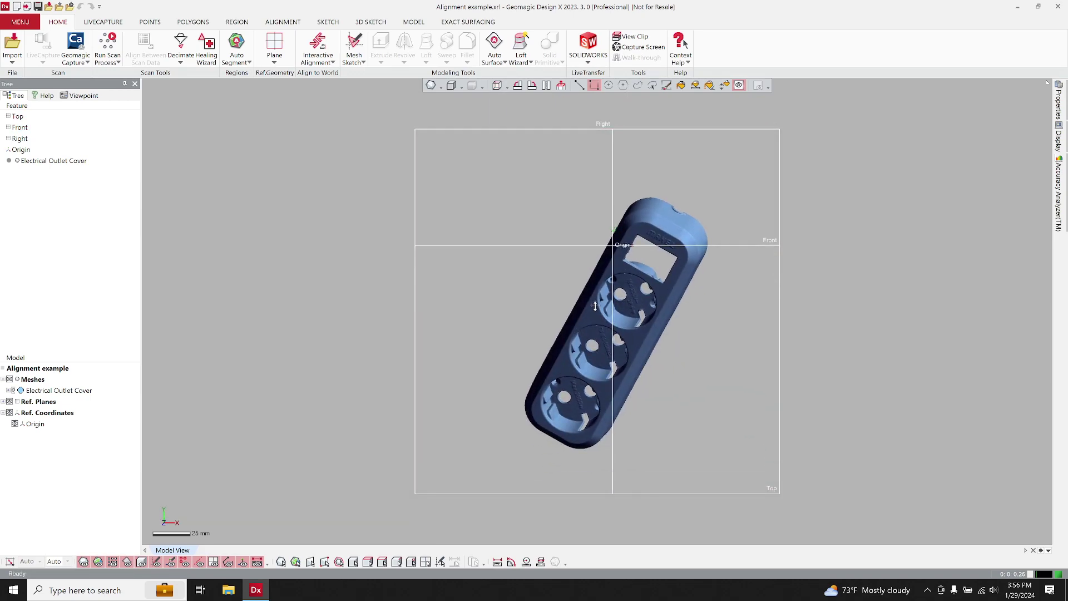
{"action": "mouse_move", "coordinate": [595, 306]}
{"action": "right_mouse_down"}
{"action": "mouse_move", "coordinate": [543, 410]}
{"action": "mouse_move", "coordinate": [408, 252]}
{"action": "mouse_move", "coordinate": [652, 272]}
{"action": "mouse_move", "coordinate": [635, 279]}
{"action": "right_mouse_up"}
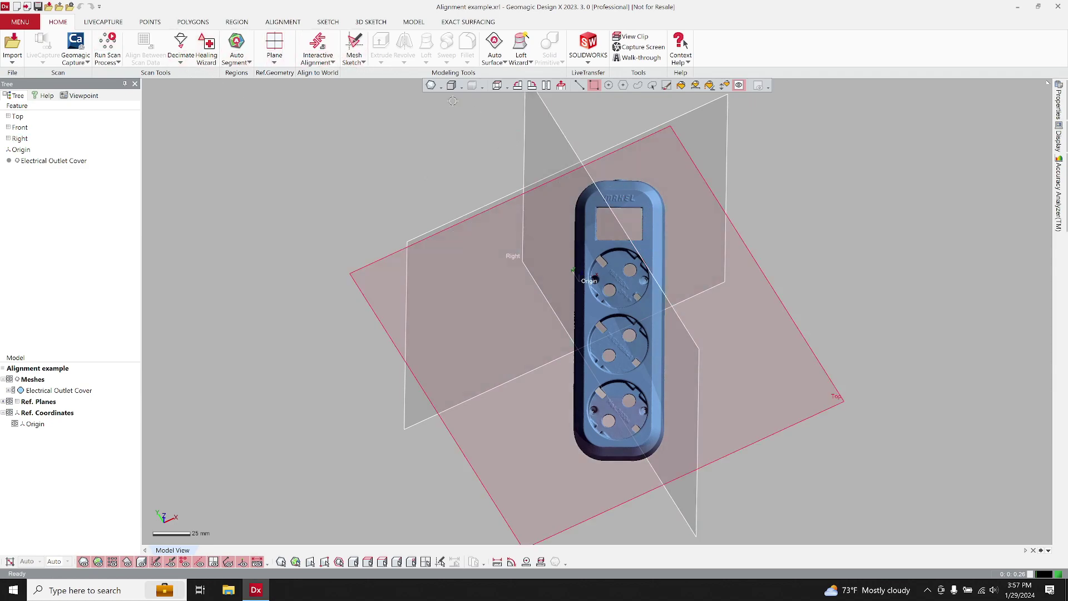
{"action": "left_click", "coordinate": [275, 49]}
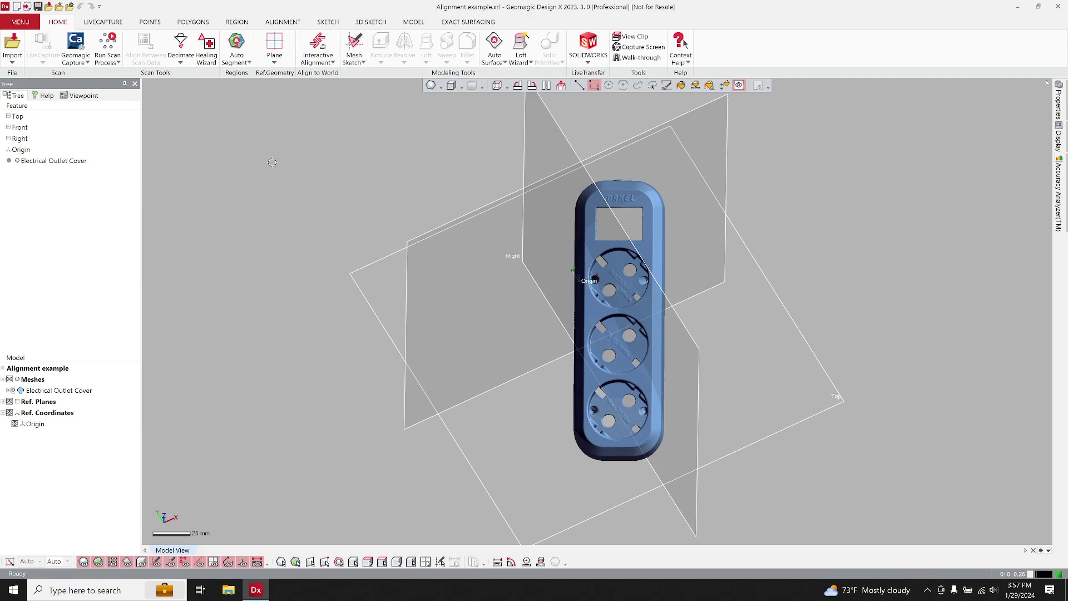
{"action": "left_click", "coordinate": [237, 54]}
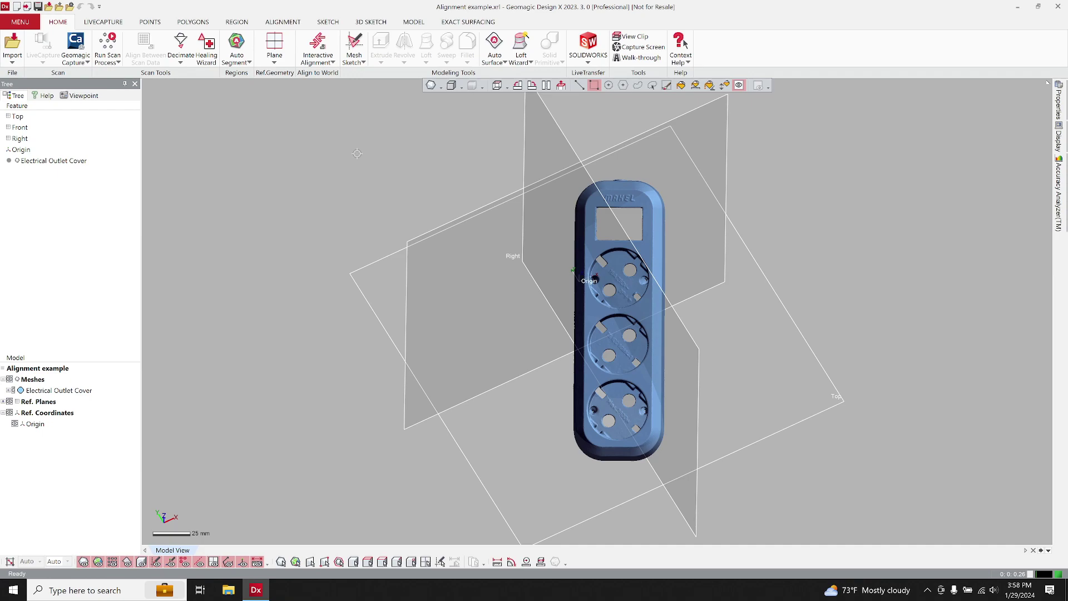
{"action": "left_click", "coordinate": [317, 53]}
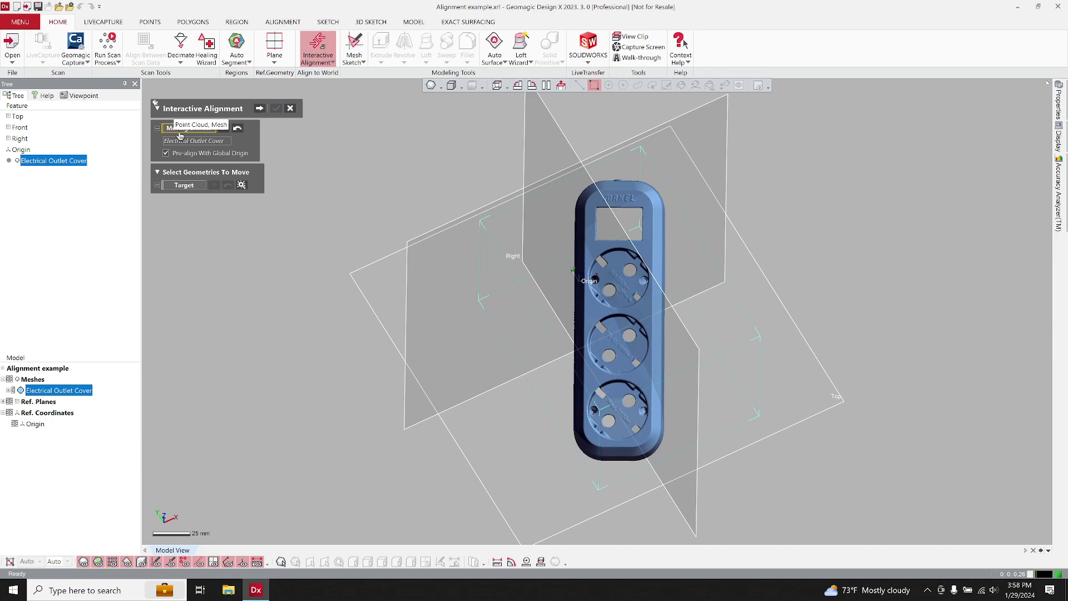
{"action": "left_click", "coordinate": [259, 109]}
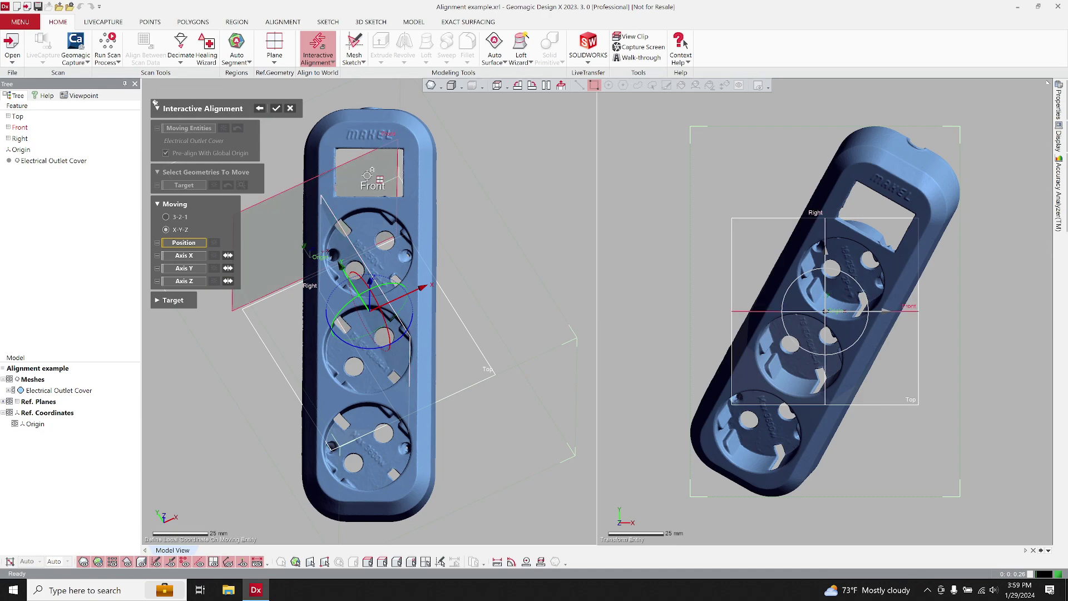
{"action": "right_click_drag", "start_coordinate": [371, 181], "coordinate": [419, 287]}
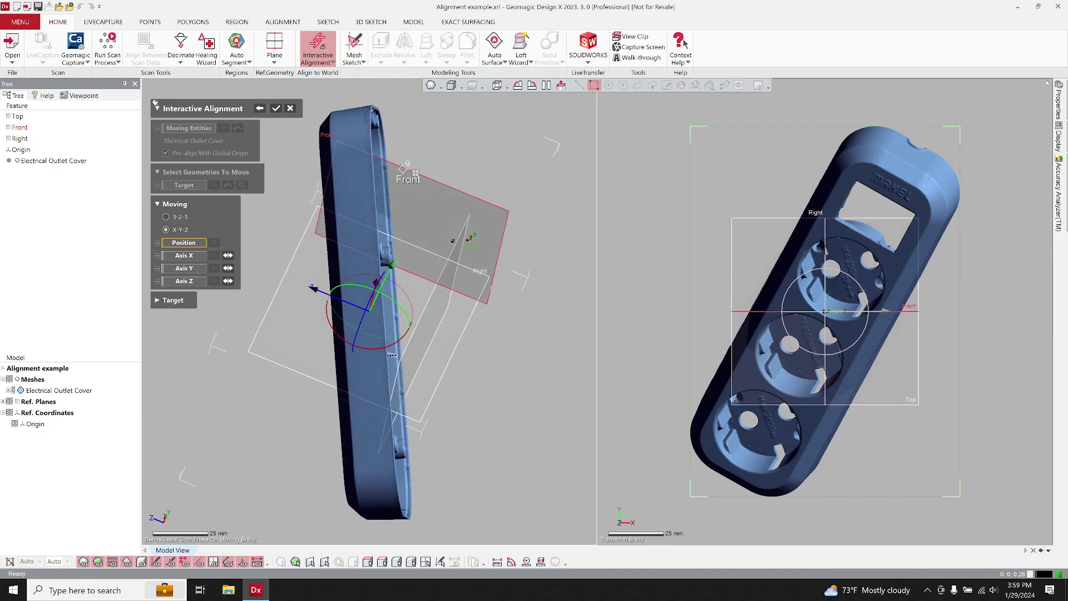
{"action": "right_click_drag", "start_coordinate": [377, 220], "coordinate": [295, 300]}
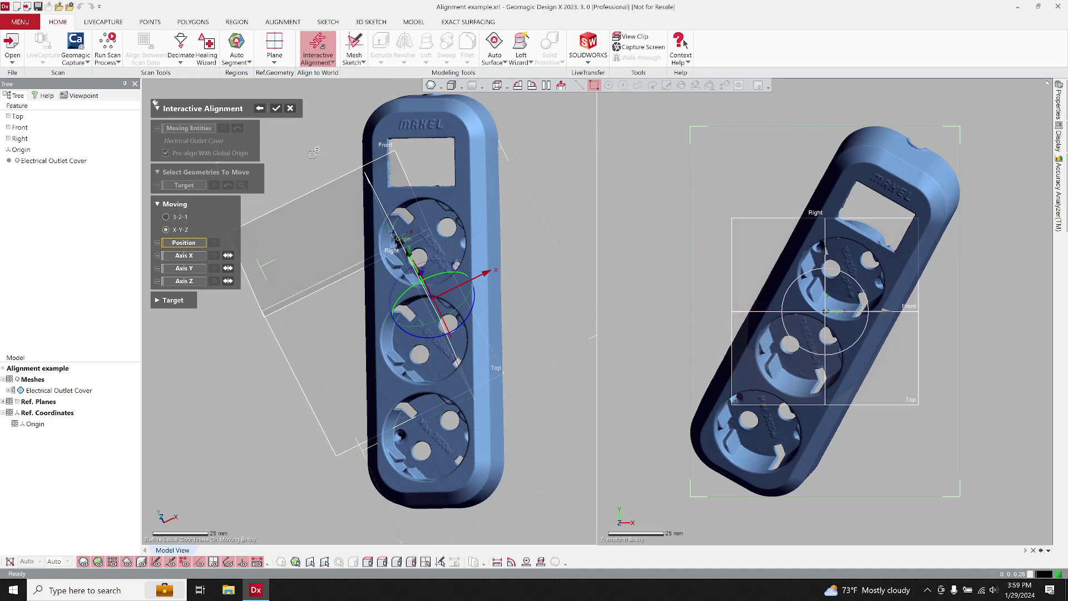
{"action": "scroll", "coordinate": [353, 323], "scroll_direction": "down", "scroll_amount": 2}
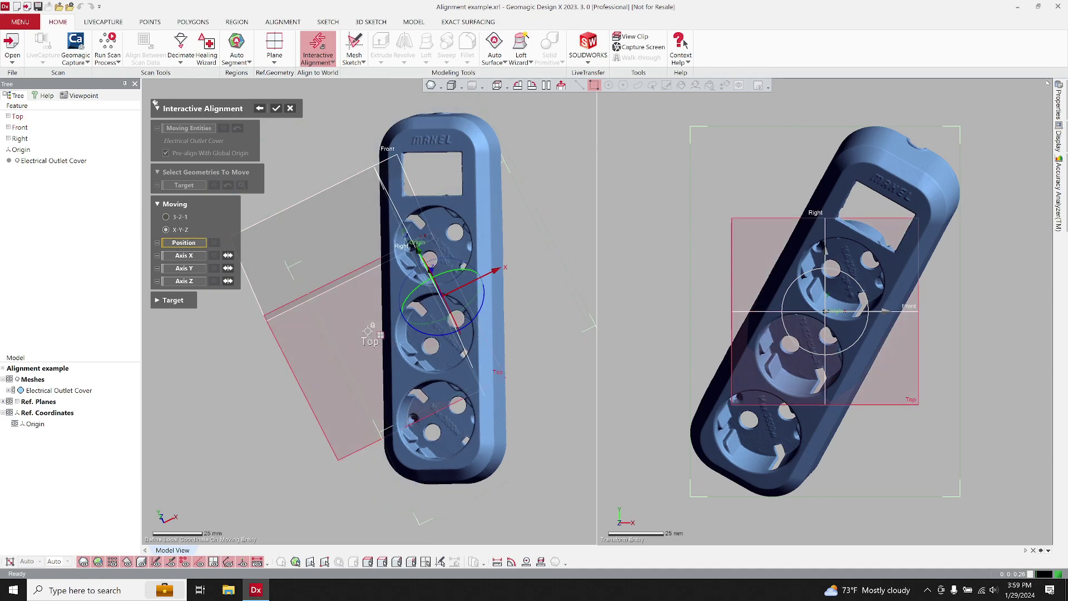
{"action": "mouse_move", "coordinate": [353, 323]}
{"action": "right_mouse_down"}
{"action": "mouse_move", "coordinate": [339, 373]}
{"action": "mouse_move", "coordinate": [334, 329]}
{"action": "right_mouse_up"}
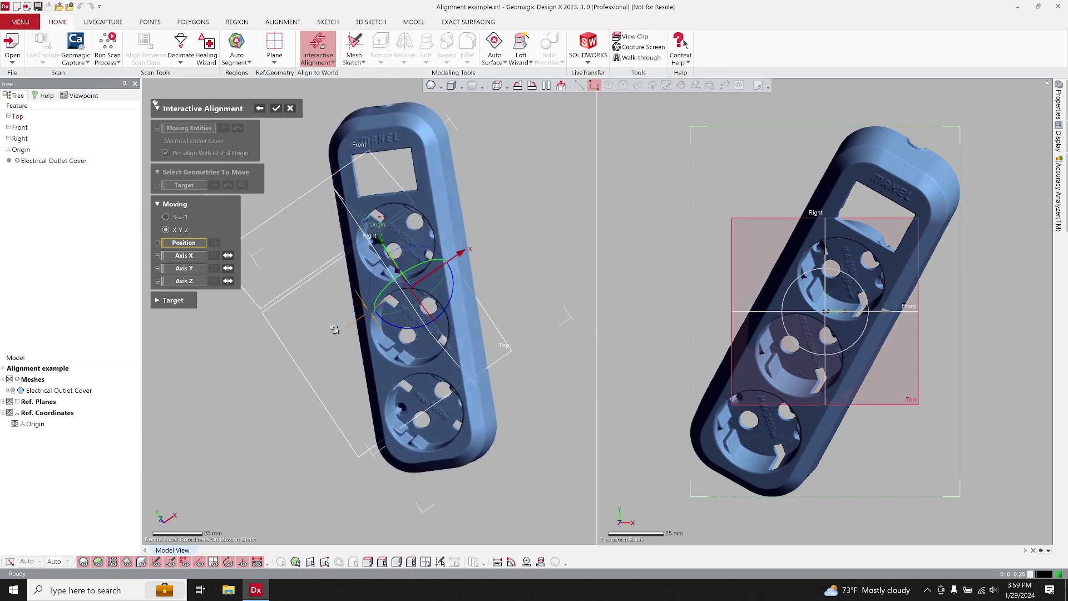
{"action": "mouse_move", "coordinate": [702, 321]}
{"action": "right_mouse_down"}
{"action": "mouse_move", "coordinate": [739, 337]}
{"action": "mouse_move", "coordinate": [645, 339]}
{"action": "mouse_move", "coordinate": [745, 307]}
{"action": "mouse_move", "coordinate": [665, 334]}
{"action": "mouse_move", "coordinate": [702, 308]}
{"action": "right_mouse_up"}
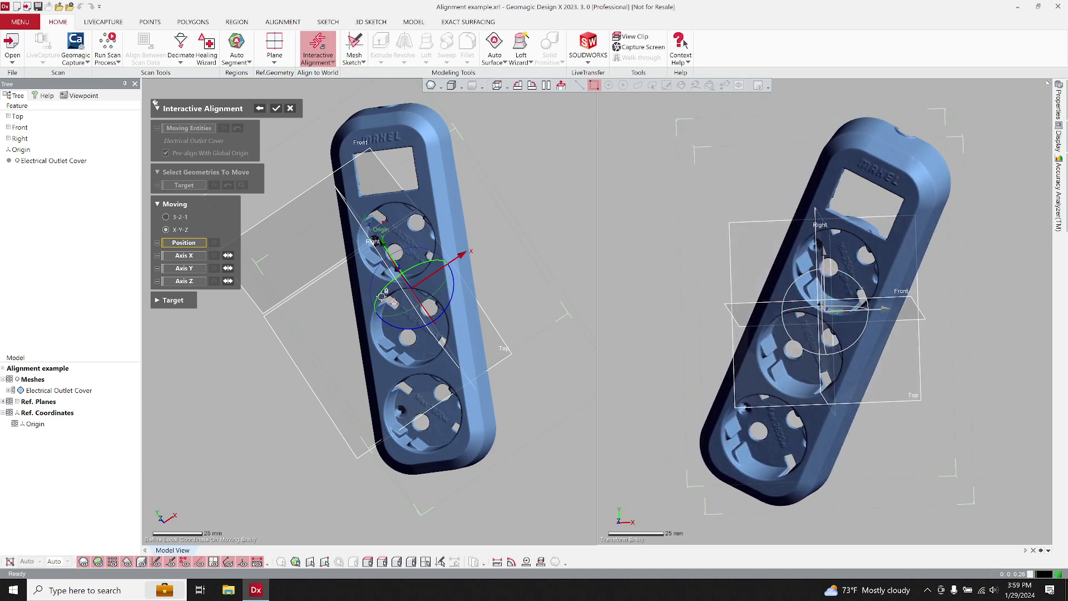
{"action": "left_click_drag", "start_coordinate": [406, 275], "coordinate": [393, 322]}
{"action": "right_click_drag", "start_coordinate": [797, 370], "coordinate": [860, 295]}
{"action": "right_click_drag", "start_coordinate": [329, 329], "coordinate": [361, 306]}
{"action": "right_click_drag", "start_coordinate": [248, 364], "coordinate": [269, 345]}
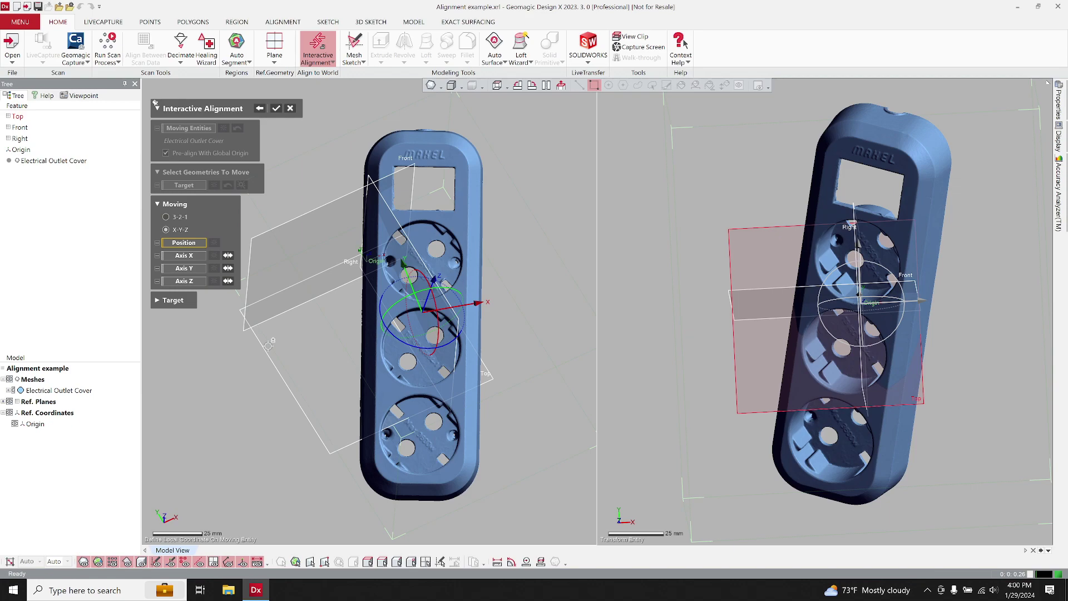
{"action": "left_click", "coordinate": [289, 110]}
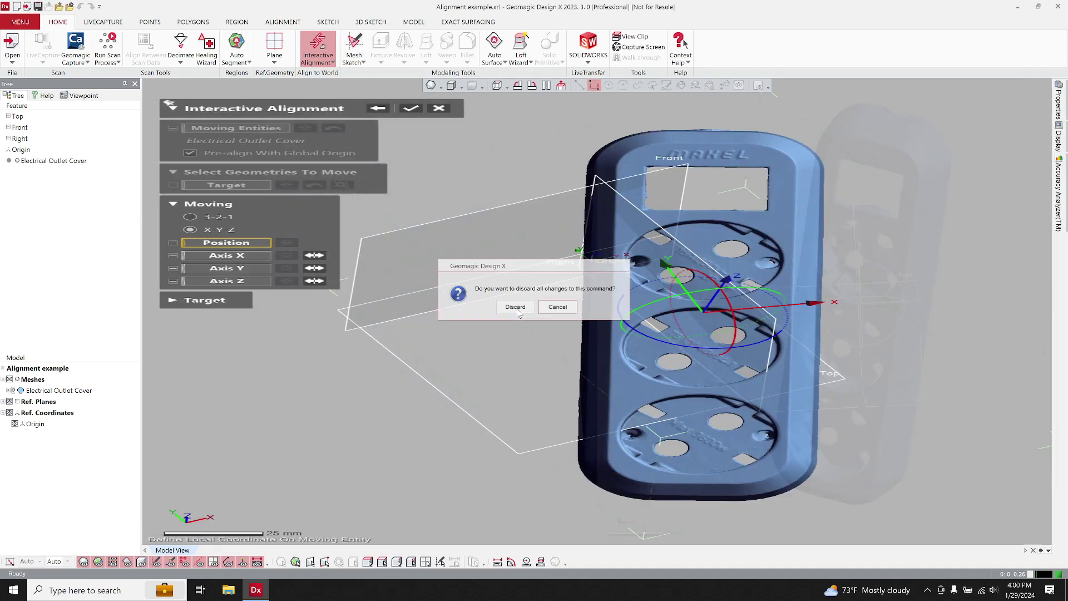
{"action": "left_click", "coordinate": [515, 307]}
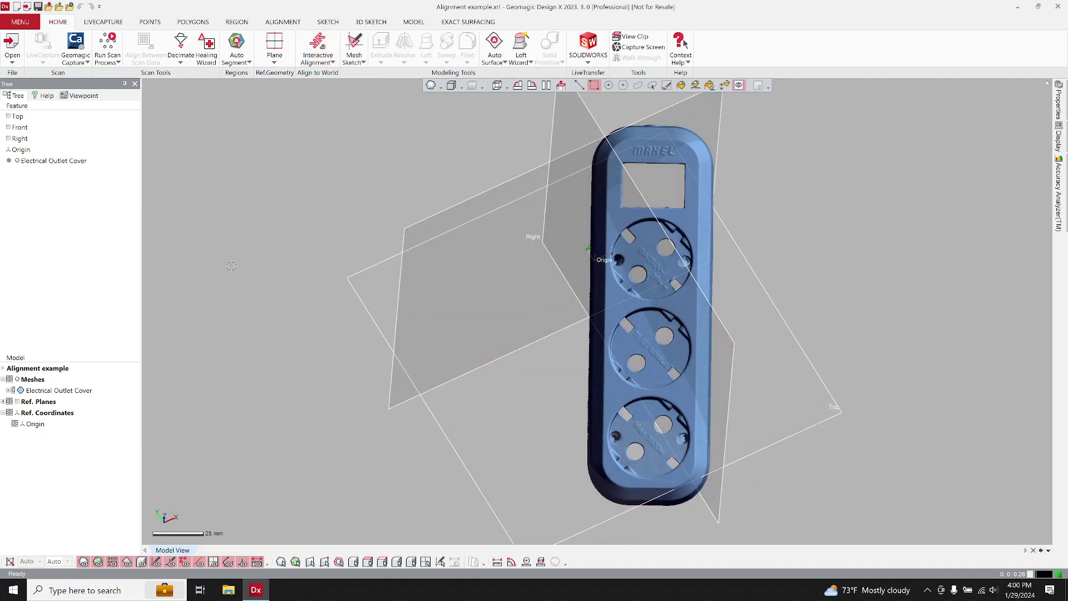
Auto-segment the Electrical Outlet Cover mesh into regions with sensitivity 50, merging same primitive shapes.
{"action": "left_click", "coordinate": [248, 41]}
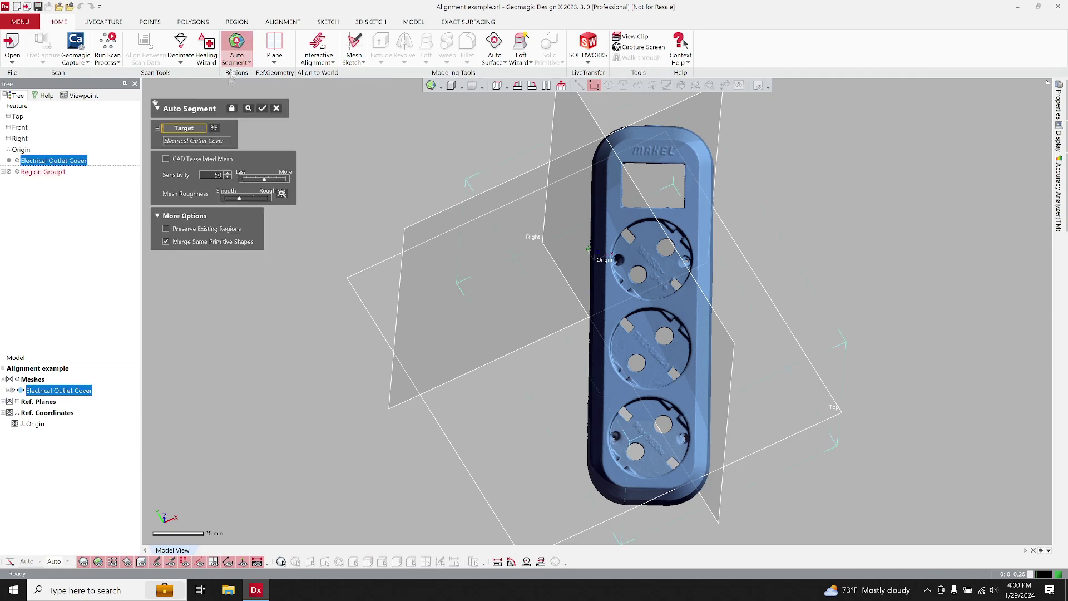
{"action": "left_click", "coordinate": [249, 109]}
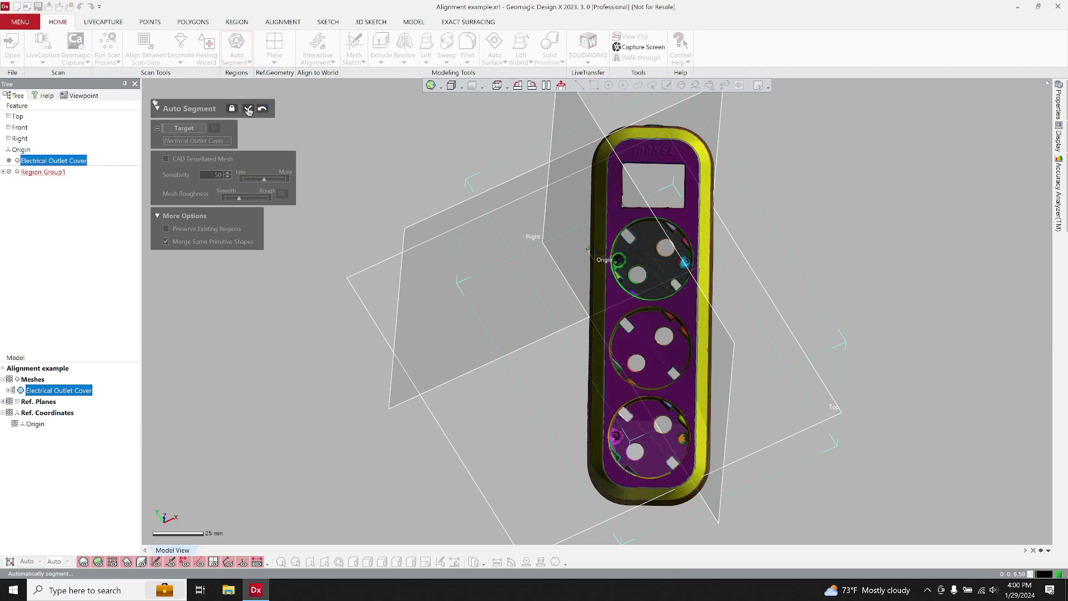
{"action": "right_click_drag", "start_coordinate": [656, 300], "coordinate": [601, 260], "text": "ctrl"}
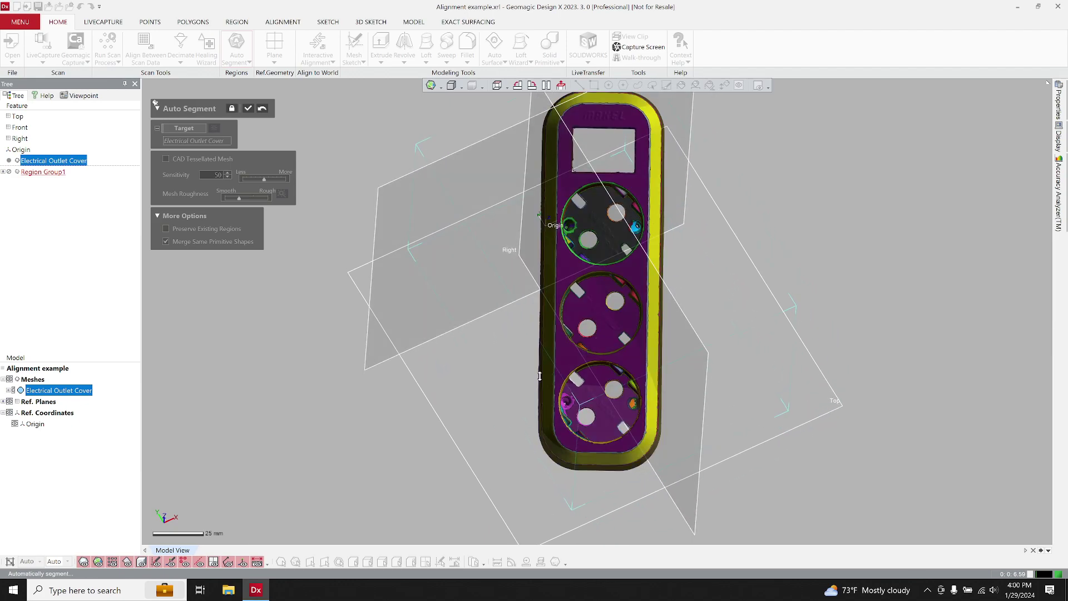
{"action": "mouse_move", "coordinate": [497, 370]}
{"action": "right_mouse_down"}
{"action": "mouse_move", "coordinate": [710, 226]}
{"action": "mouse_move", "coordinate": [966, 290]}
{"action": "mouse_move", "coordinate": [797, 267]}
{"action": "mouse_move", "coordinate": [692, 386]}
{"action": "mouse_move", "coordinate": [550, 346]}
{"action": "mouse_move", "coordinate": [542, 365]}
{"action": "mouse_move", "coordinate": [426, 346]}
{"action": "mouse_move", "coordinate": [572, 236]}
{"action": "mouse_move", "coordinate": [520, 262]}
{"action": "mouse_move", "coordinate": [521, 219]}
{"action": "mouse_move", "coordinate": [529, 365]}
{"action": "mouse_move", "coordinate": [508, 353]}
{"action": "mouse_move", "coordinate": [586, 316]}
{"action": "right_mouse_up"}
{"action": "scroll", "coordinate": [426, 346], "scroll_direction": "up", "scroll_amount": 3}
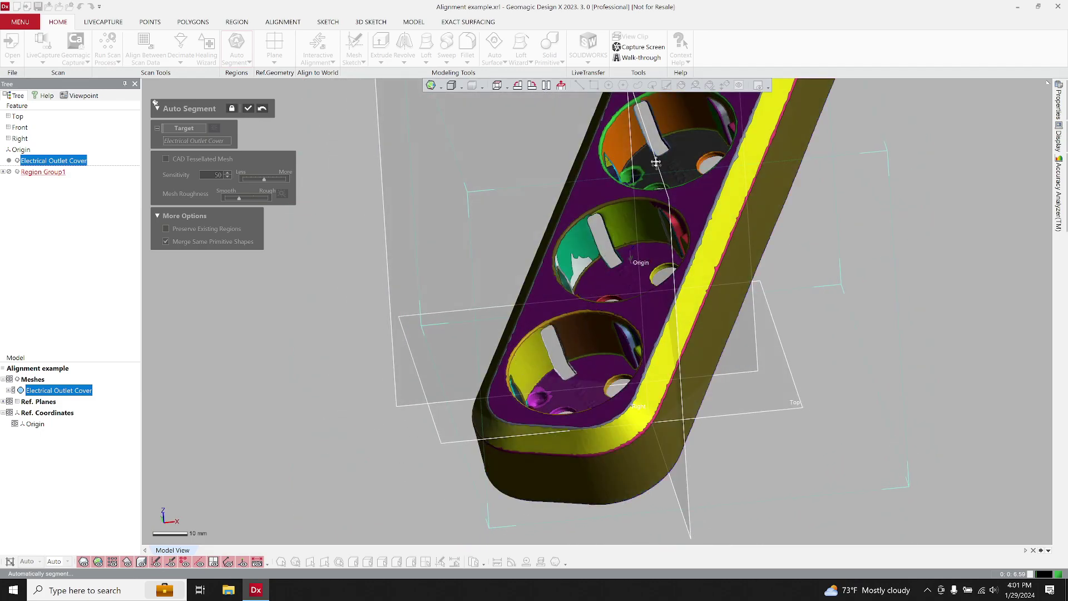
{"action": "right_click_drag", "start_coordinate": [656, 162], "coordinate": [585, 229]}
{"action": "right_click_drag", "start_coordinate": [745, 324], "coordinate": [272, 163]}
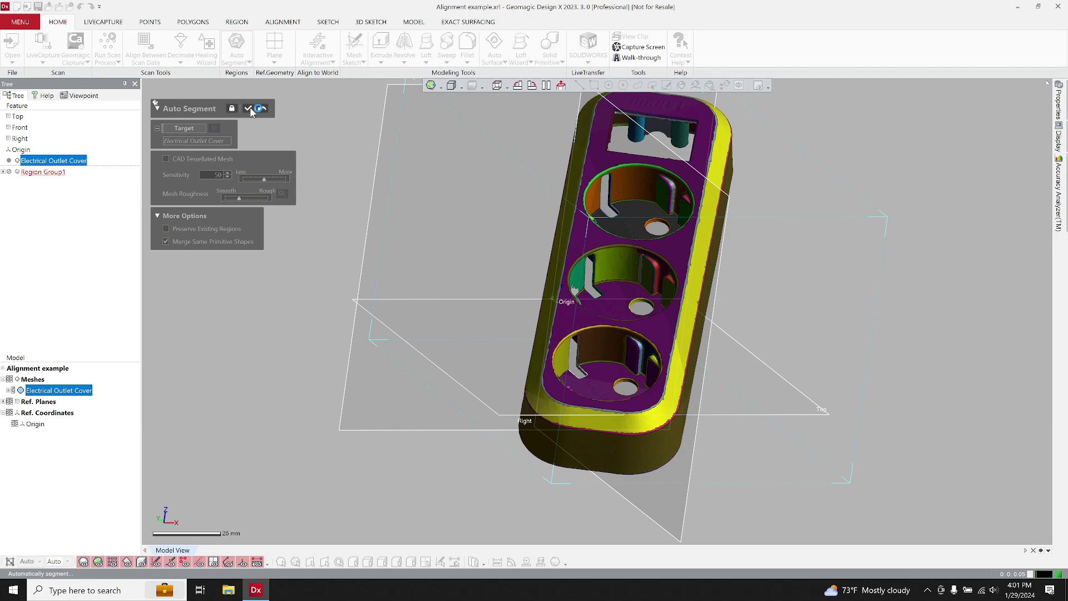
{"action": "right_click_drag", "start_coordinate": [300, 135], "coordinate": [610, 332]}
Hide all reference planes to clear the view of the segmented cover's end with the MAKEL lettering.
{"action": "scroll", "coordinate": [644, 168], "scroll_direction": "up", "scroll_amount": 1}
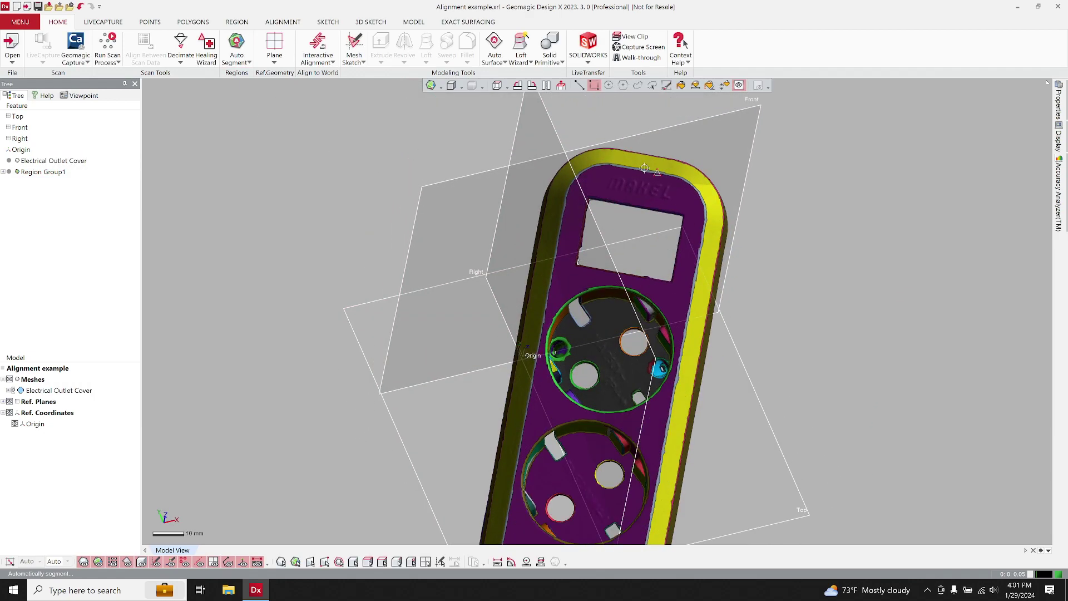
{"action": "scroll", "coordinate": [645, 168], "scroll_direction": "up", "scroll_amount": 3}
{"action": "right_click_drag", "start_coordinate": [644, 168], "coordinate": [607, 206]}
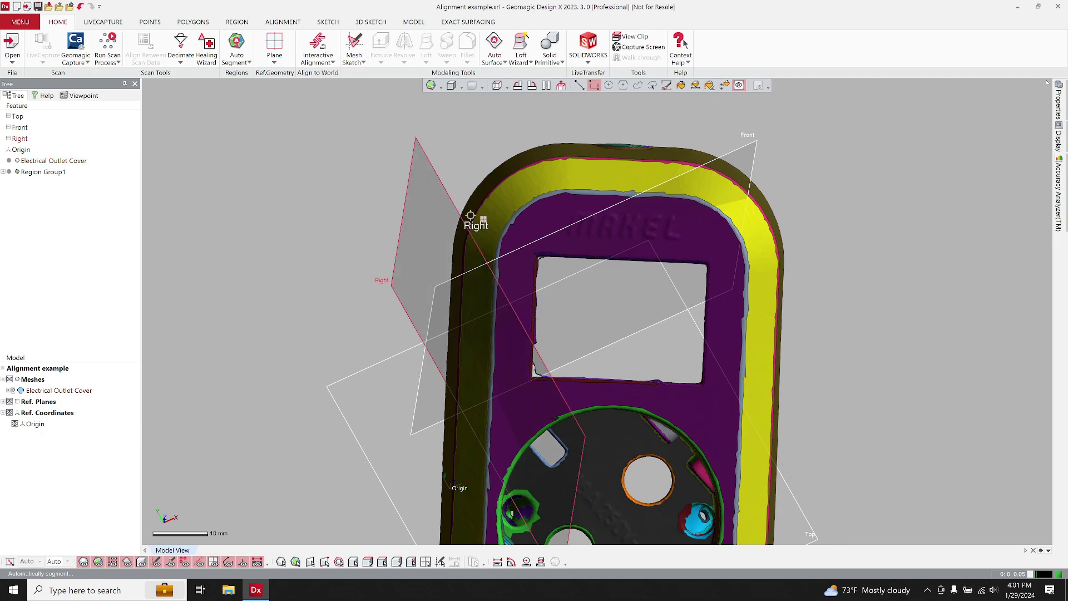
{"action": "left_click", "coordinate": [436, 114]}
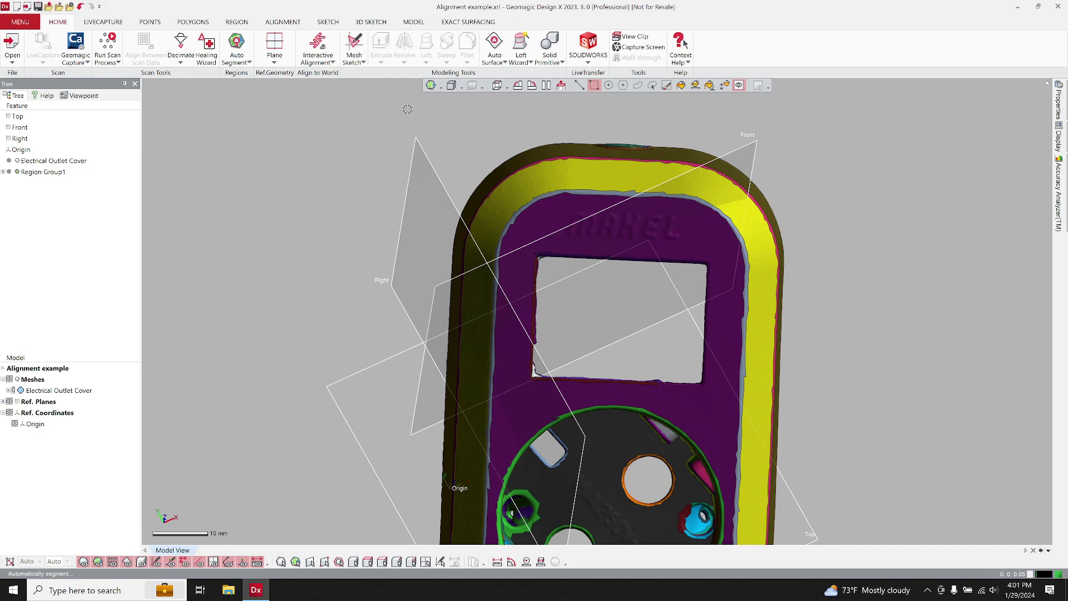
{"action": "right_click_drag", "start_coordinate": [408, 110], "coordinate": [395, 113]}
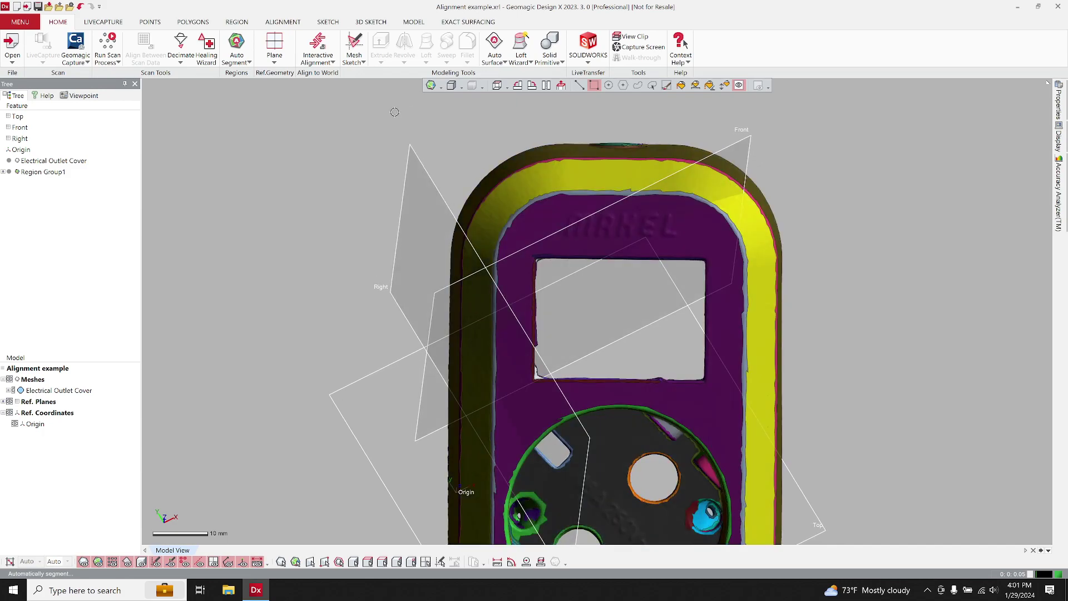
{"action": "left_click", "coordinate": [10, 402]}
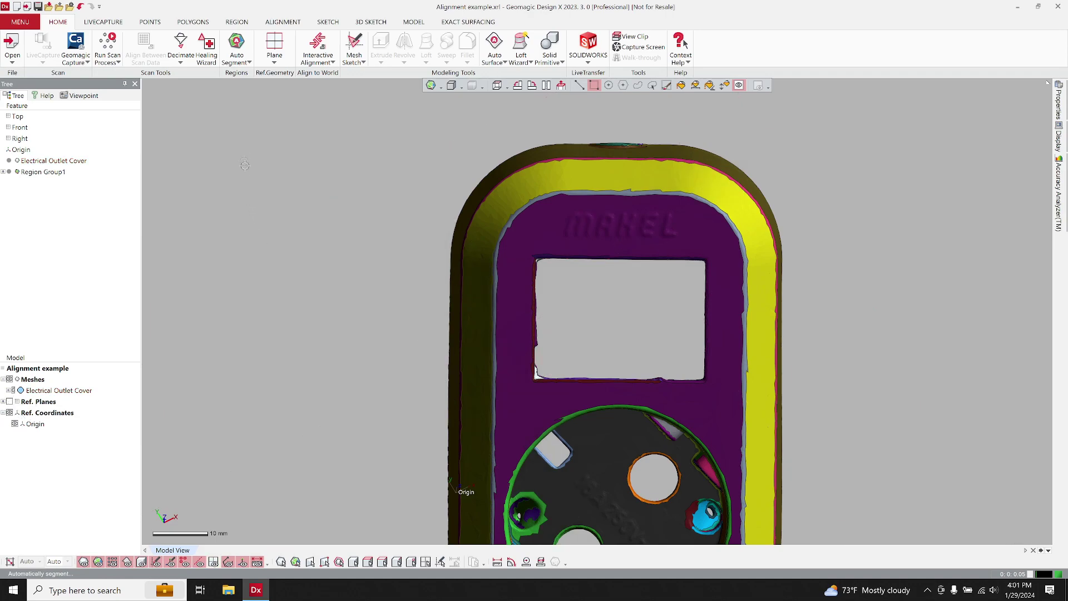
Split the raised MAKEL lettering out of the cover's flat front-face region with a rectangular selection around the text.
{"action": "left_click", "coordinate": [234, 24]}
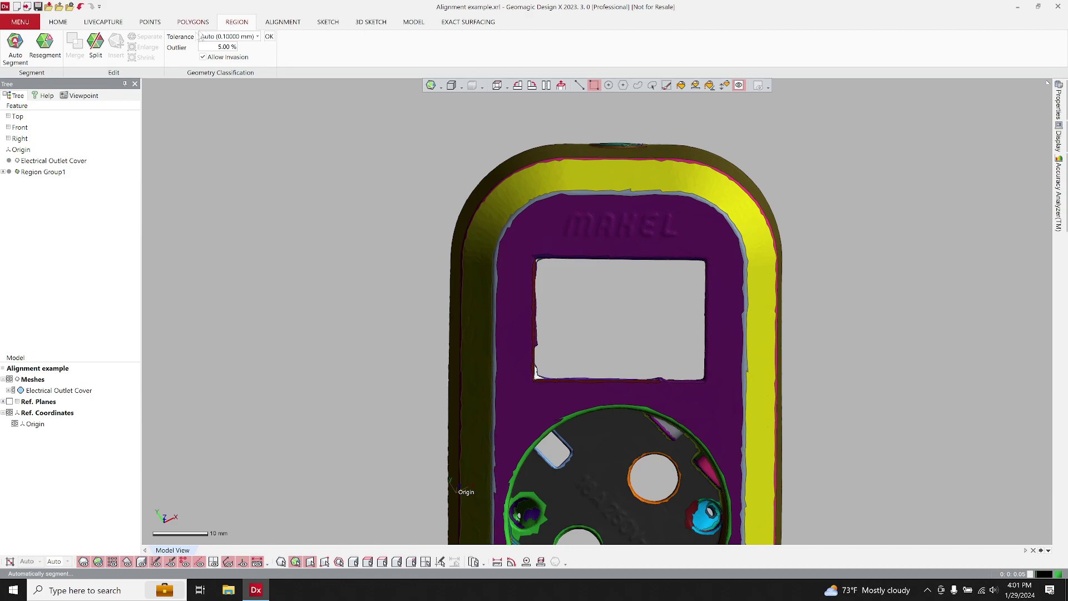
{"action": "left_click", "coordinate": [95, 55]}
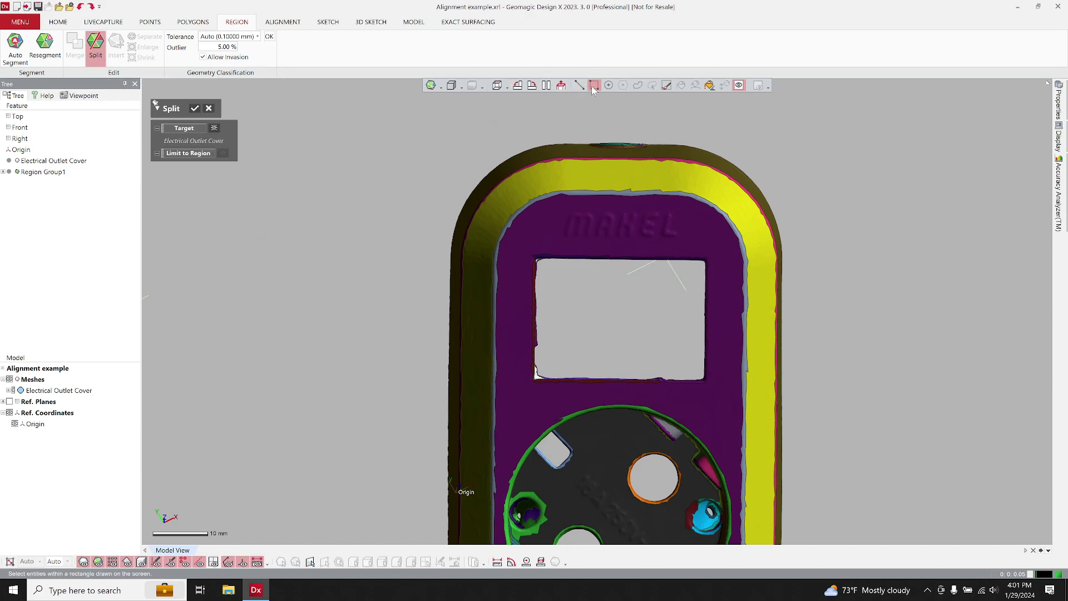
{"action": "mouse_move", "coordinate": [561, 212]}
{"action": "left_mouse_down"}
{"action": "mouse_move", "coordinate": [694, 241]}
{"action": "mouse_move", "coordinate": [680, 237]}
{"action": "left_mouse_up"}
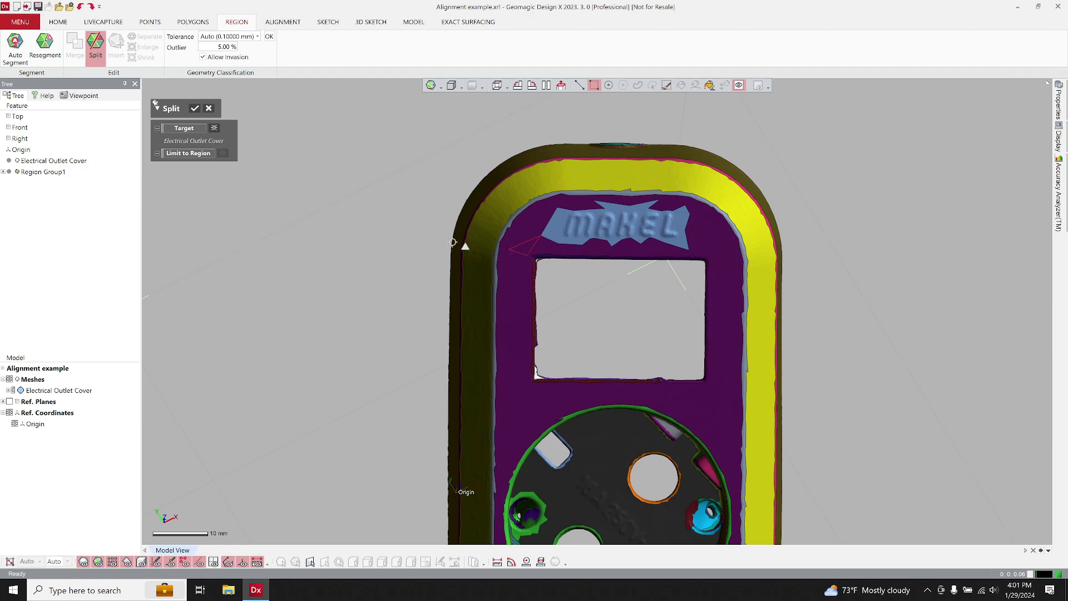
{"action": "left_click", "coordinate": [196, 111]}
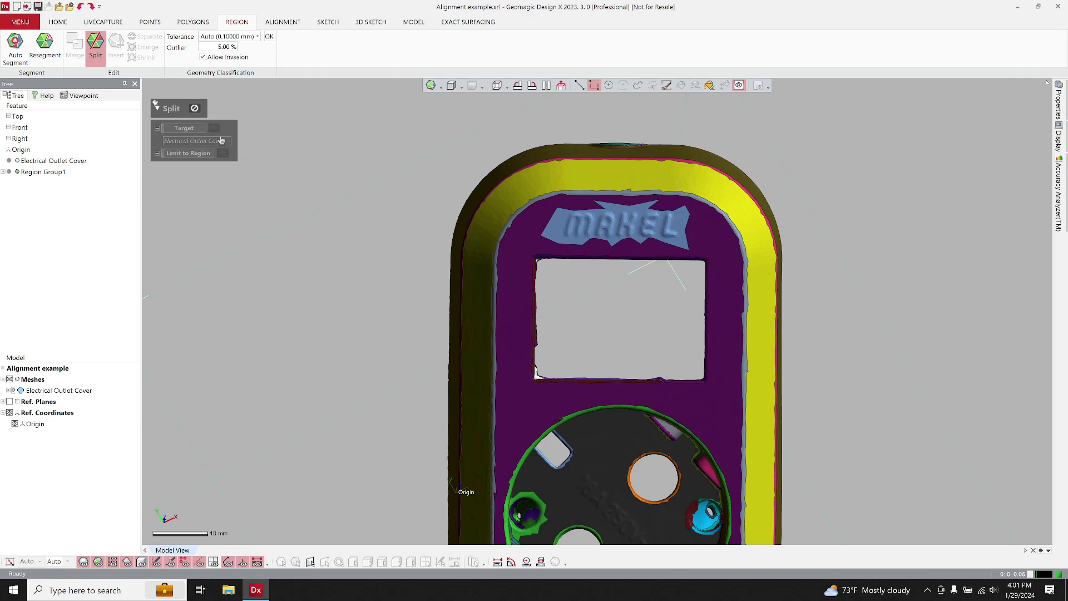
Examine the cover's flat front-face region from several angles to check that the MAKEL lettering is separated from it.
{"action": "left_click", "coordinate": [524, 234]}
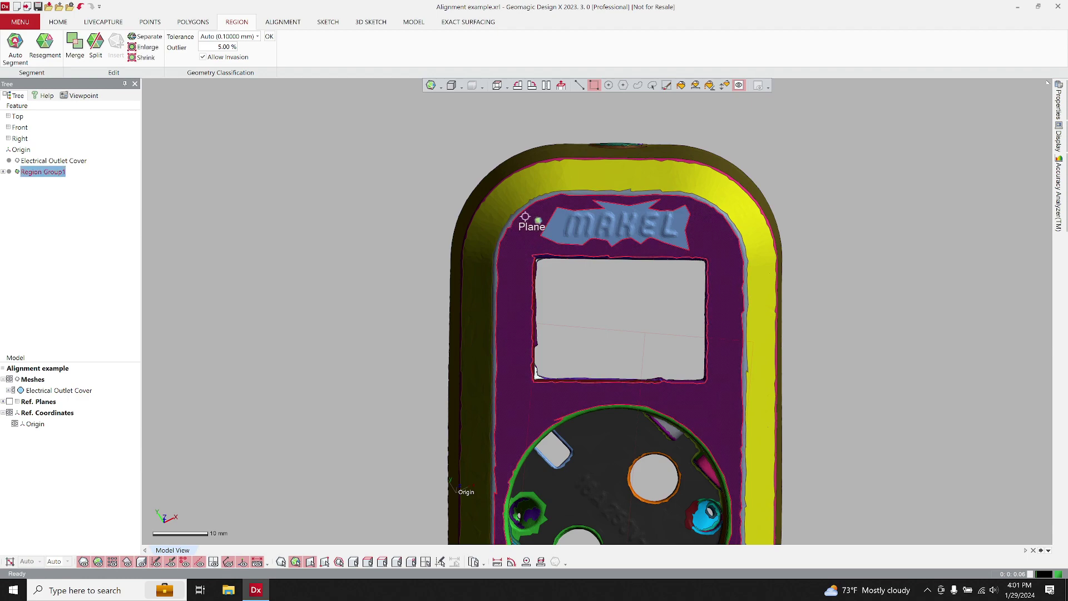
{"action": "left_click", "coordinate": [388, 207]}
{"action": "left_click", "coordinate": [521, 238]}
{"action": "right_click_drag", "start_coordinate": [591, 312], "coordinate": [599, 238], "text": "ctrl"}
{"action": "scroll", "coordinate": [598, 234], "scroll_direction": "down", "scroll_amount": 3}
{"action": "right_click_drag", "start_coordinate": [584, 359], "coordinate": [615, 252], "text": "ctrl"}
{"action": "right_click_drag", "start_coordinate": [623, 365], "coordinate": [616, 229], "text": "ctrl"}
{"action": "scroll", "coordinate": [625, 253], "scroll_direction": "down", "scroll_amount": 2}
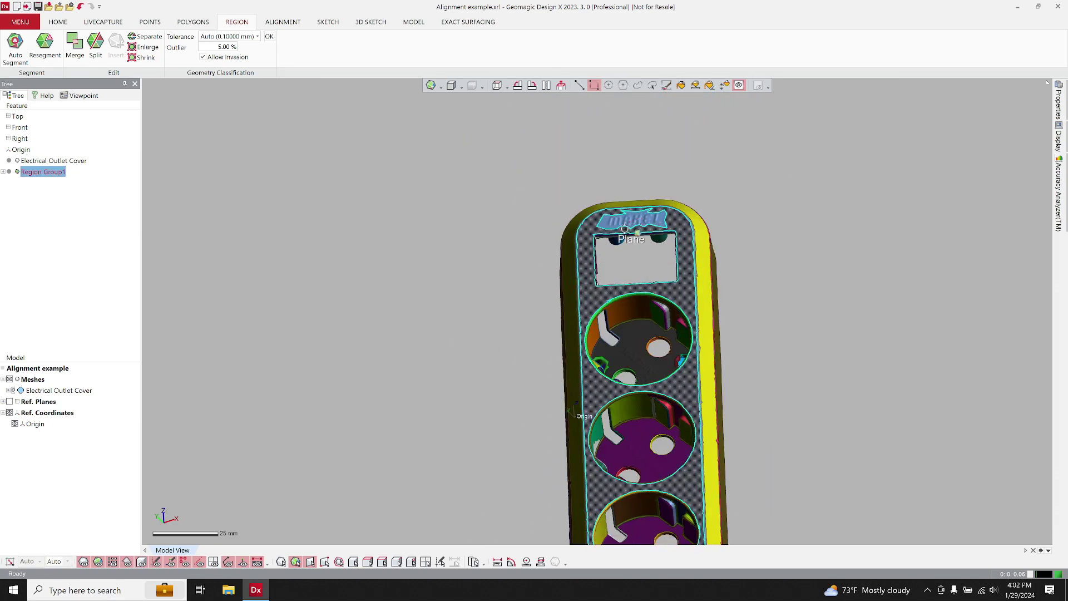
{"action": "mouse_move", "coordinate": [553, 461]}
{"action": "right_mouse_down"}
{"action": "mouse_move", "coordinate": [608, 339]}
{"action": "mouse_move", "coordinate": [734, 312]}
{"action": "mouse_move", "coordinate": [653, 326]}
{"action": "mouse_move", "coordinate": [589, 279]}
{"action": "right_mouse_up"}
{"action": "right_click_drag", "start_coordinate": [503, 282], "coordinate": [457, 350], "text": "shift"}
{"action": "left_click", "coordinate": [403, 308]}
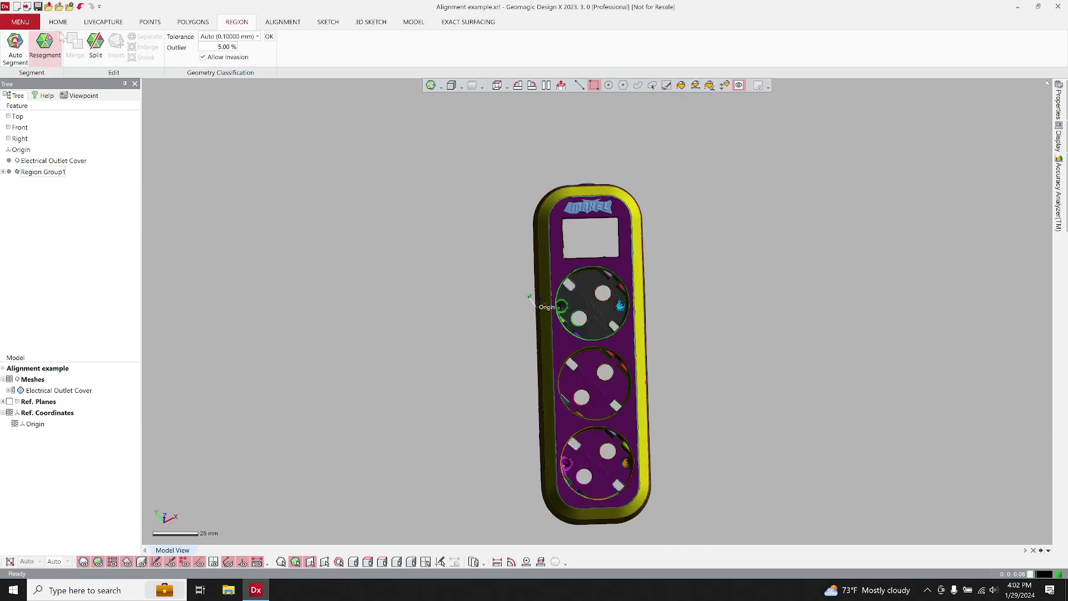
Create a reference plane from the cover's flat front-face region using the Extract method with Best Fit.
{"action": "left_click", "coordinate": [58, 23]}
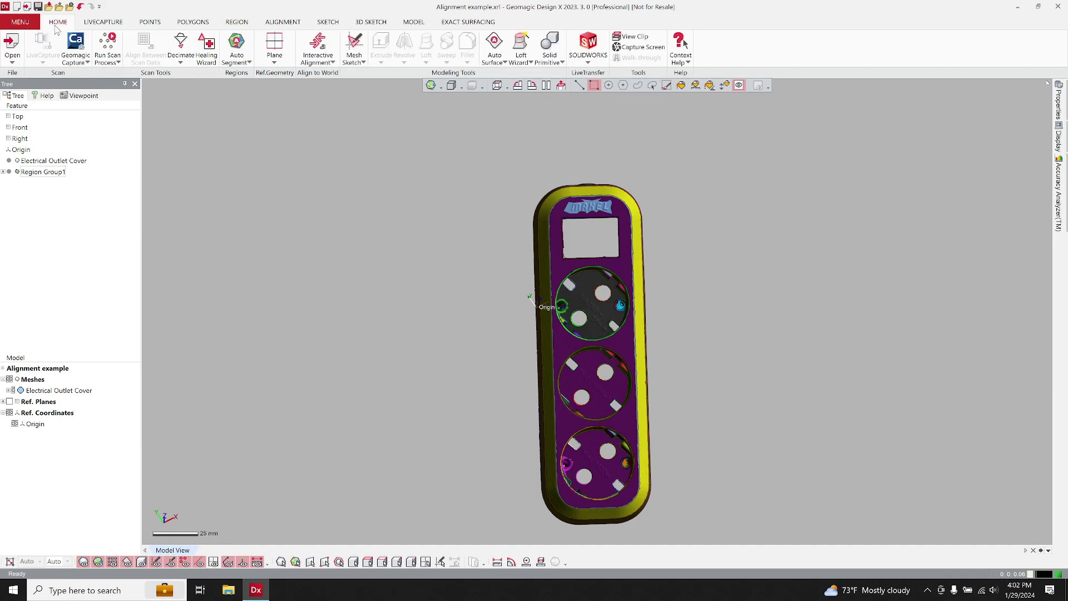
{"action": "left_click", "coordinate": [274, 45]}
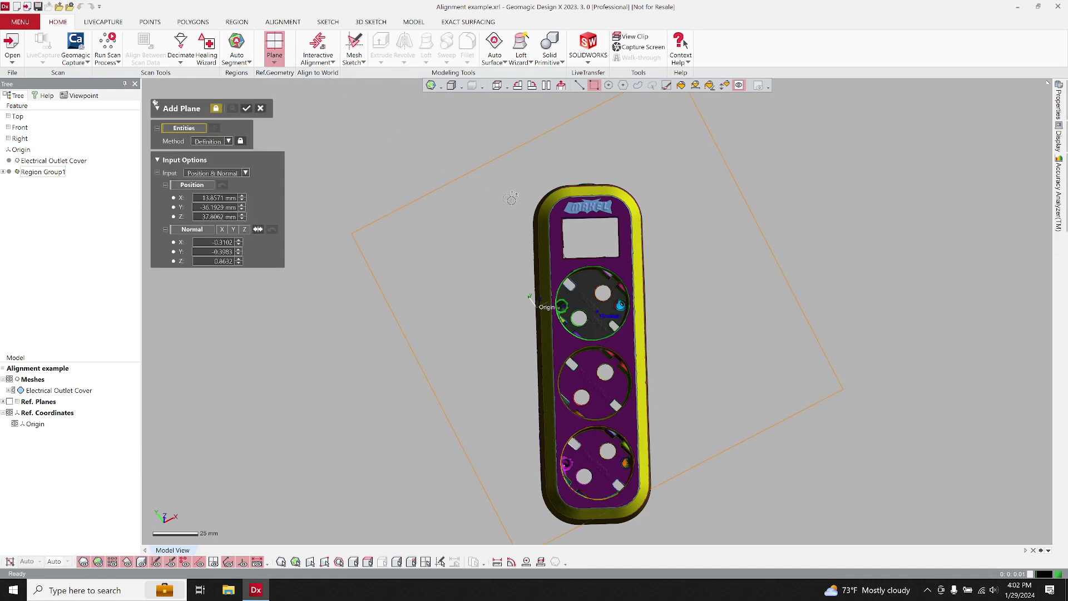
{"action": "left_click", "coordinate": [556, 232]}
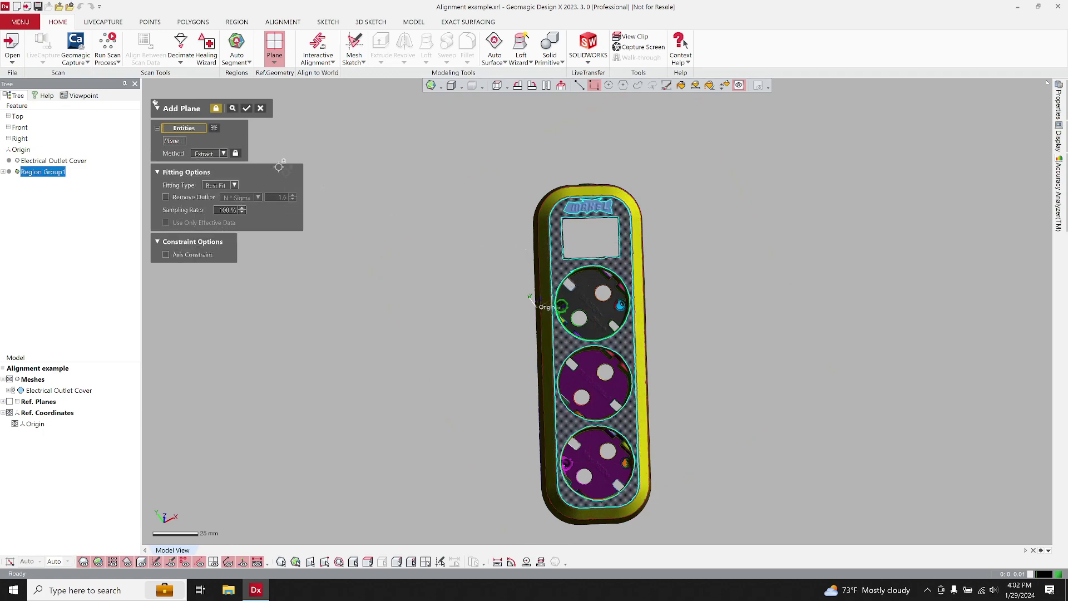
{"action": "left_click", "coordinate": [232, 109]}
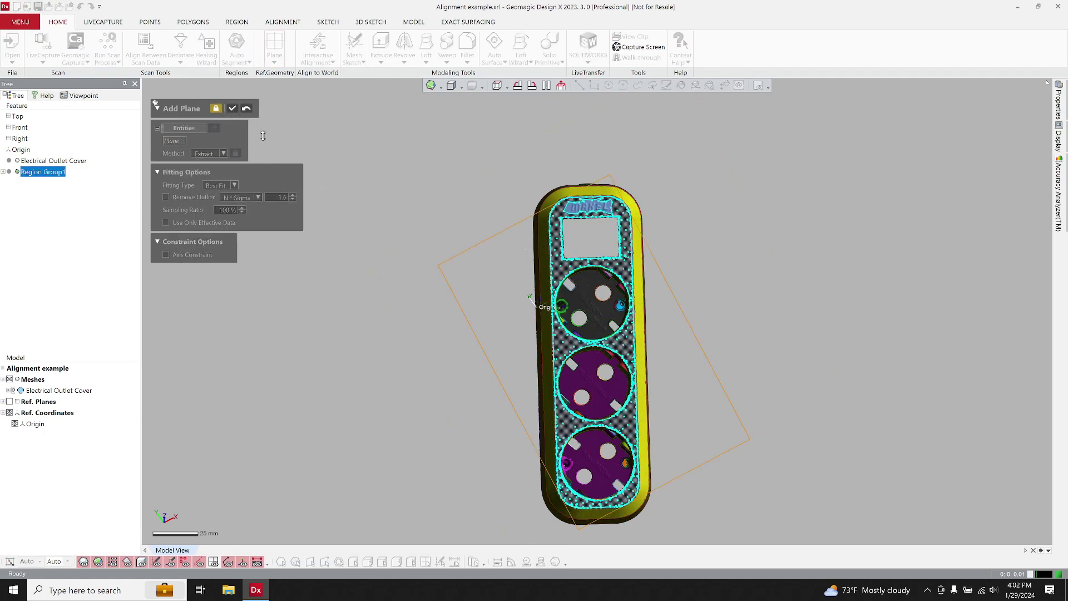
{"action": "right_click_drag", "start_coordinate": [560, 337], "coordinate": [505, 309]}
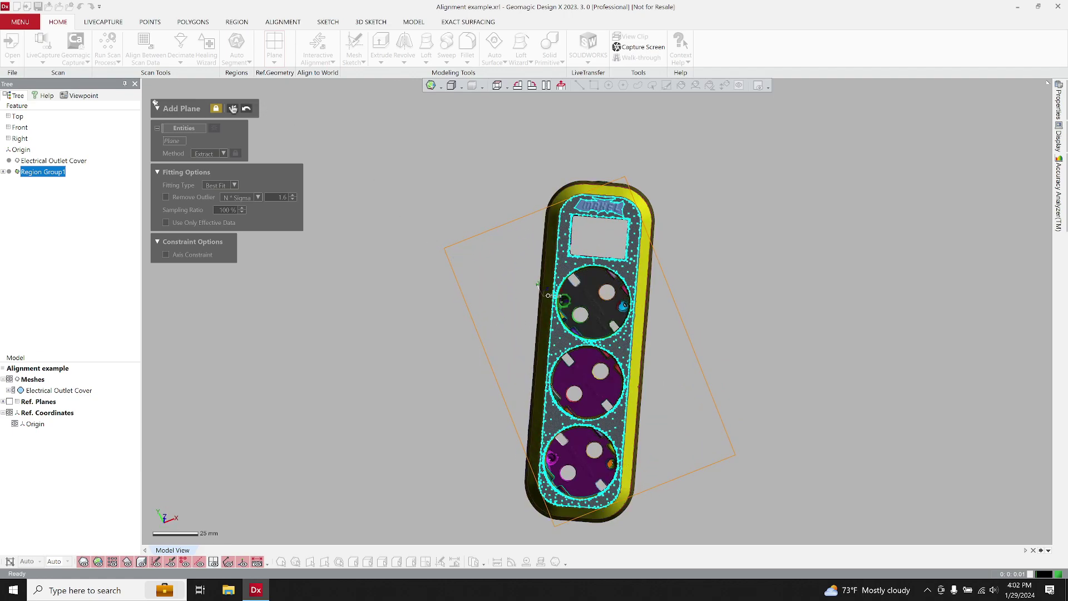
{"action": "left_click", "coordinate": [232, 110]}
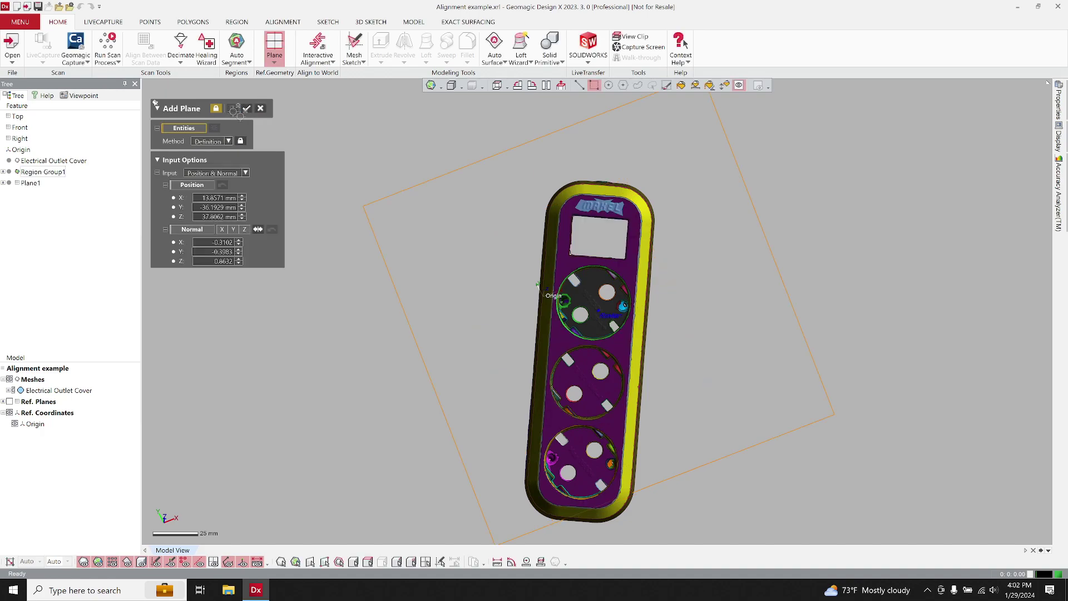
Pick three region edges along the cover's open back rim as the entities for another reference plane.
{"action": "right_click_drag", "start_coordinate": [805, 356], "coordinate": [544, 246]}
{"action": "right_click_drag", "start_coordinate": [591, 338], "coordinate": [639, 279]}
{"action": "scroll", "coordinate": [640, 279], "scroll_direction": "up", "scroll_amount": 3}
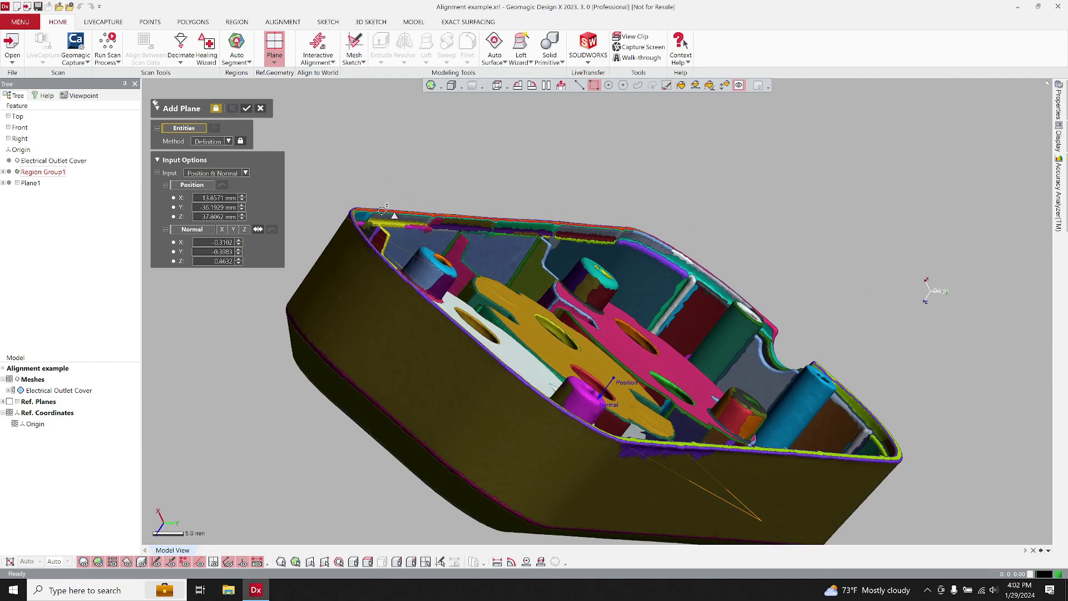
{"action": "left_click", "coordinate": [386, 204]}
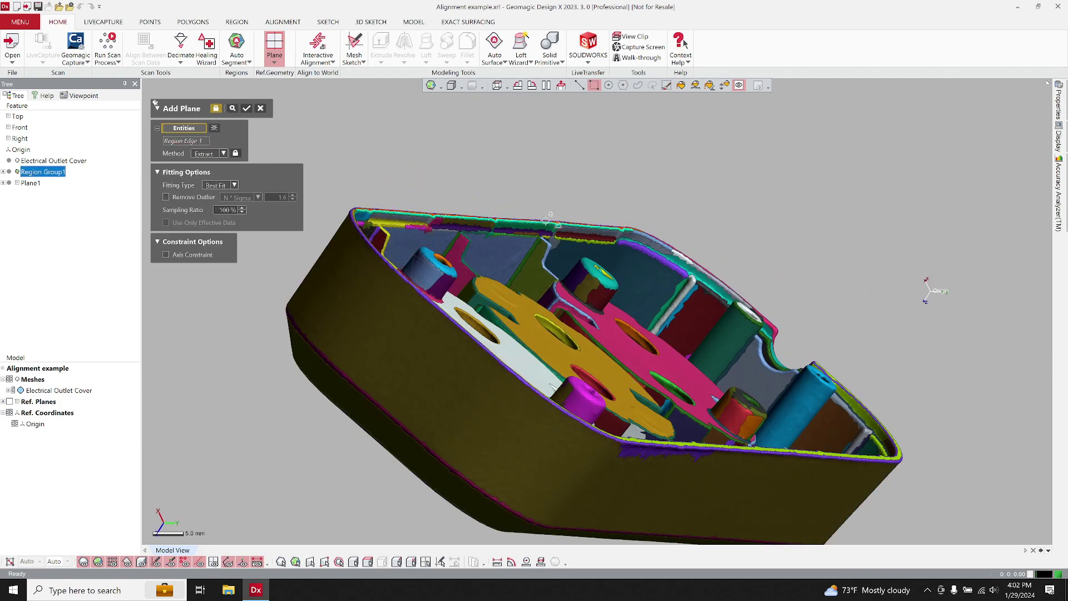
{"action": "left_click", "coordinate": [709, 271]}
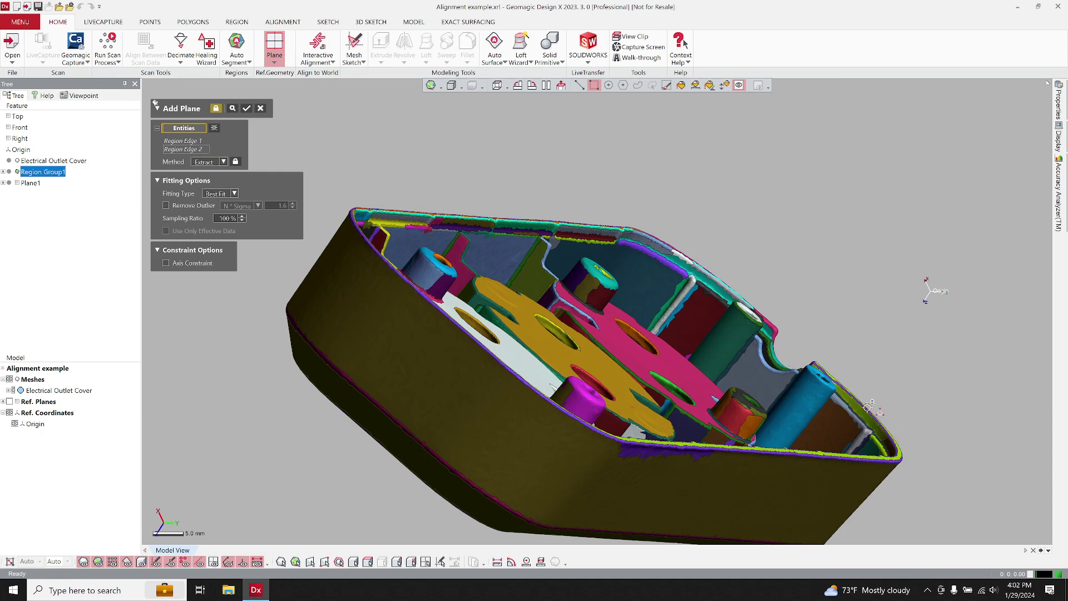
{"action": "left_click", "coordinate": [868, 409]}
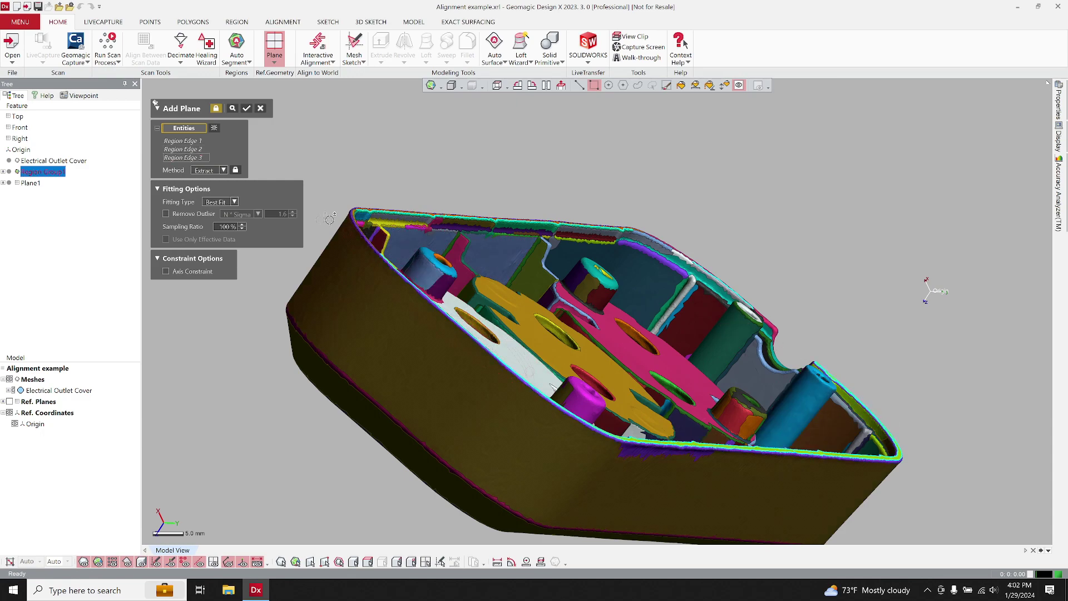
Set the new plane's method to Extreme Position with Plane1 as its direction.
{"action": "left_click", "coordinate": [206, 171]}
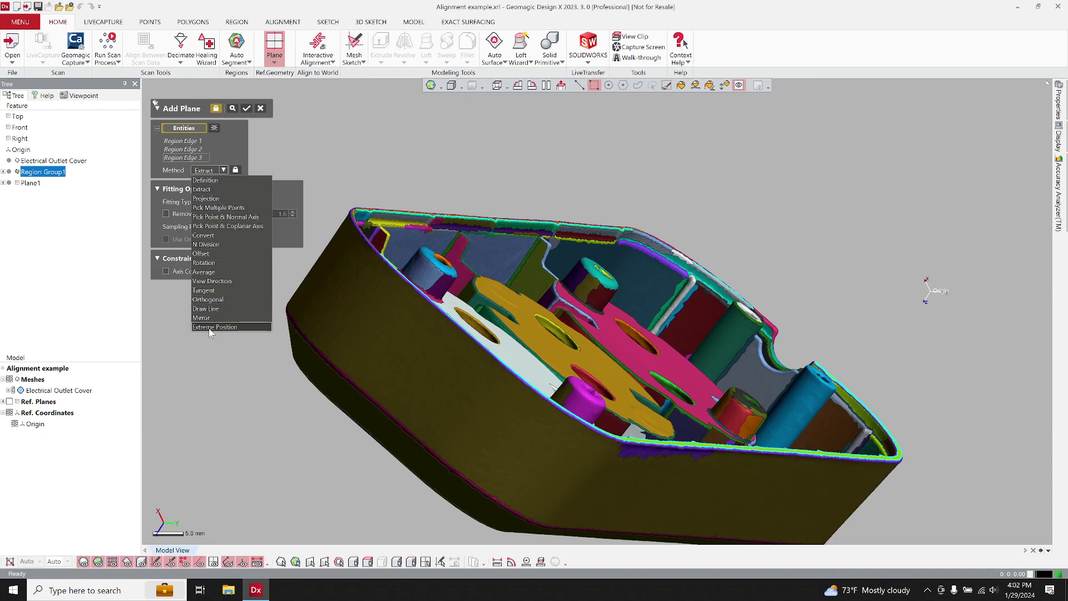
{"action": "left_click", "coordinate": [211, 327]}
{"action": "left_click", "coordinate": [181, 206]}
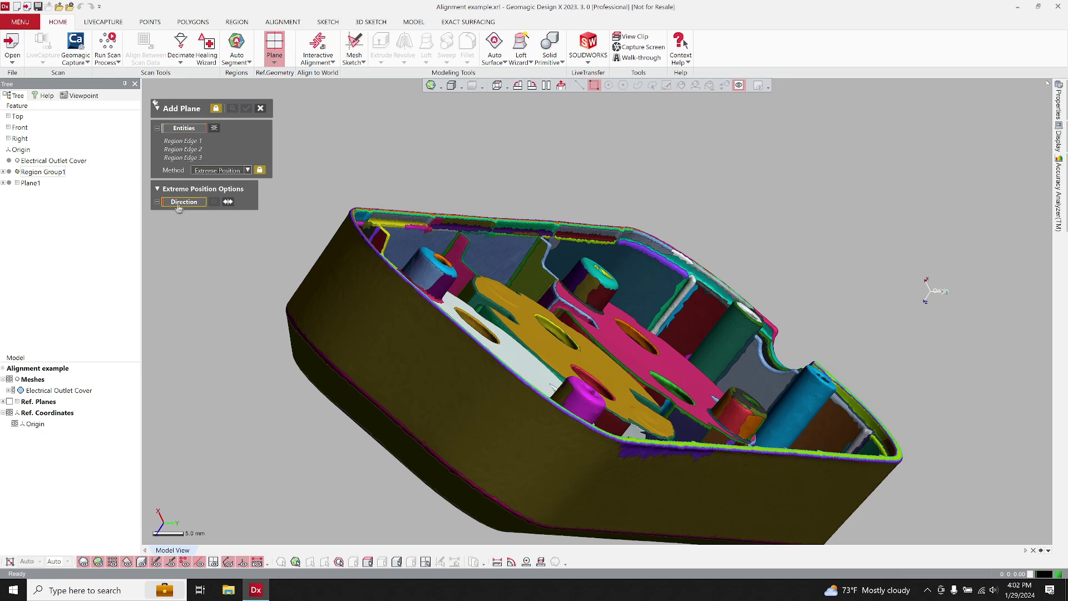
{"action": "left_click", "coordinate": [30, 183]}
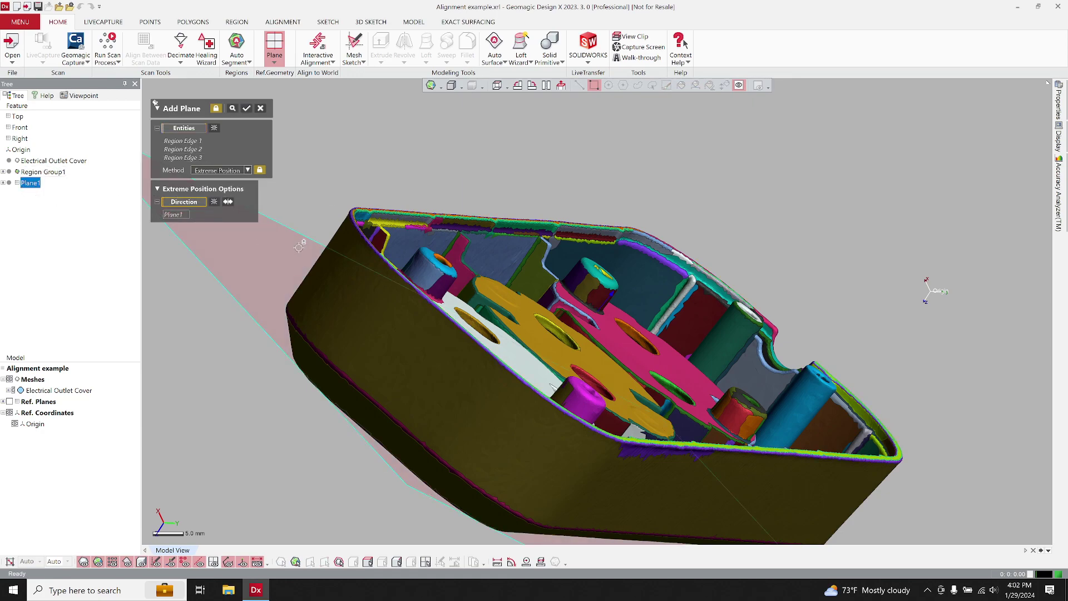
{"action": "right_click_drag", "start_coordinate": [515, 170], "coordinate": [338, 327]}
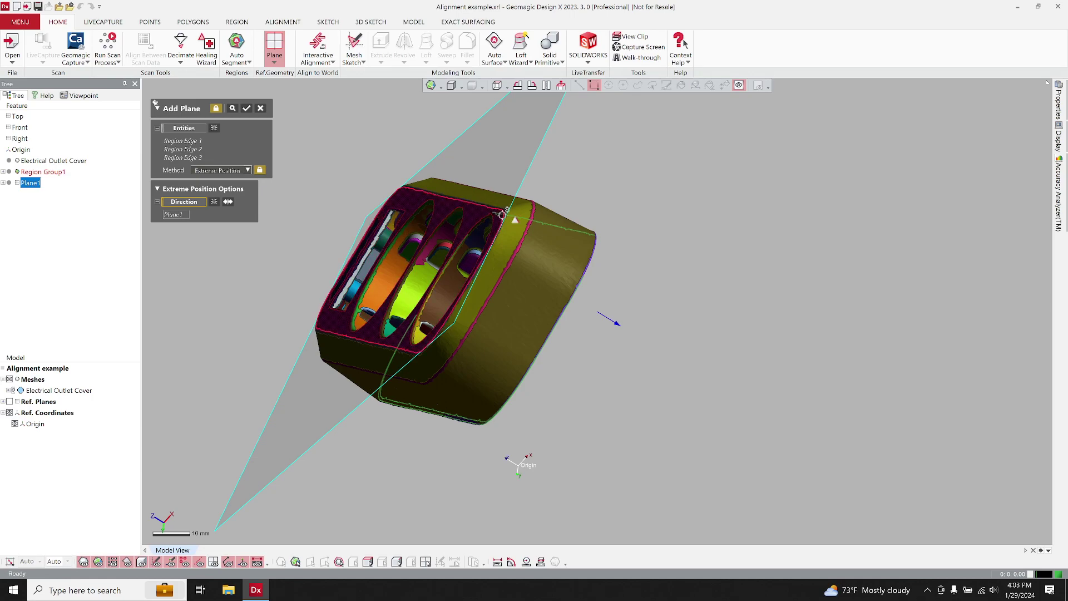
Preview the extreme-position plane at the cover's back rim, accept it and finish adding planes.
{"action": "left_click", "coordinate": [232, 108]}
{"action": "right_click_drag", "start_coordinate": [371, 209], "coordinate": [437, 249]}
{"action": "right_click_drag", "start_coordinate": [690, 285], "coordinate": [616, 244]}
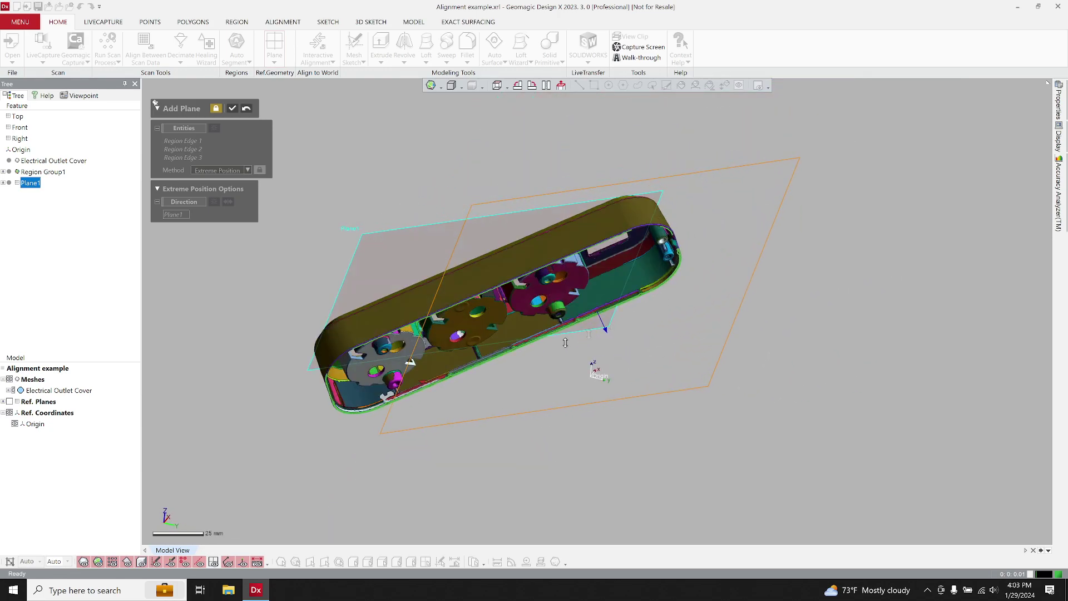
{"action": "mouse_move", "coordinate": [555, 230]}
{"action": "right_mouse_down"}
{"action": "mouse_move", "coordinate": [649, 329]}
{"action": "mouse_move", "coordinate": [405, 324]}
{"action": "right_mouse_up"}
{"action": "left_click", "coordinate": [232, 110]}
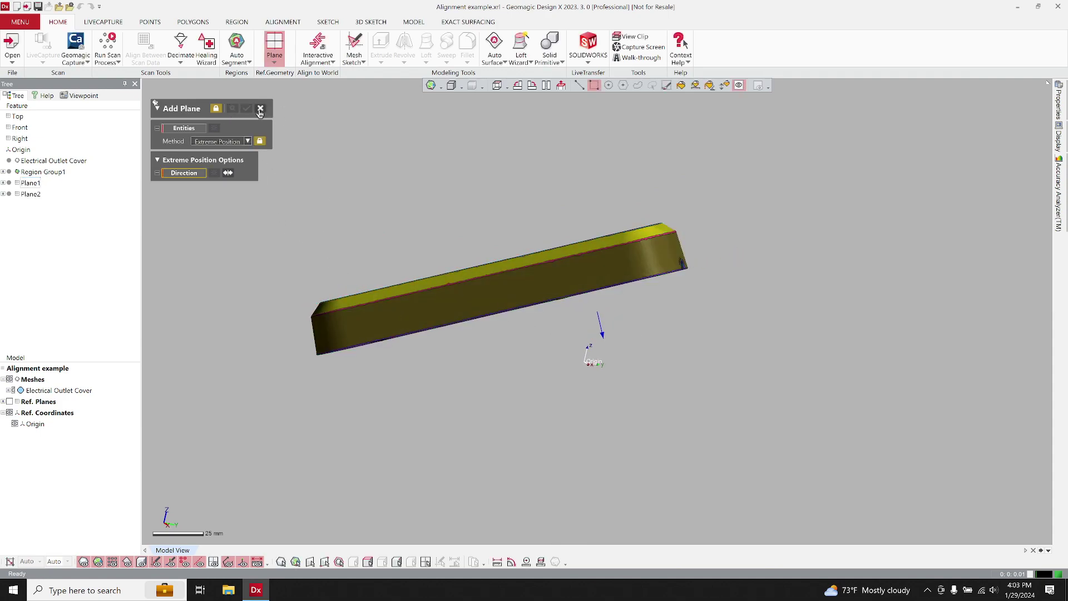
{"action": "left_click", "coordinate": [260, 109]}
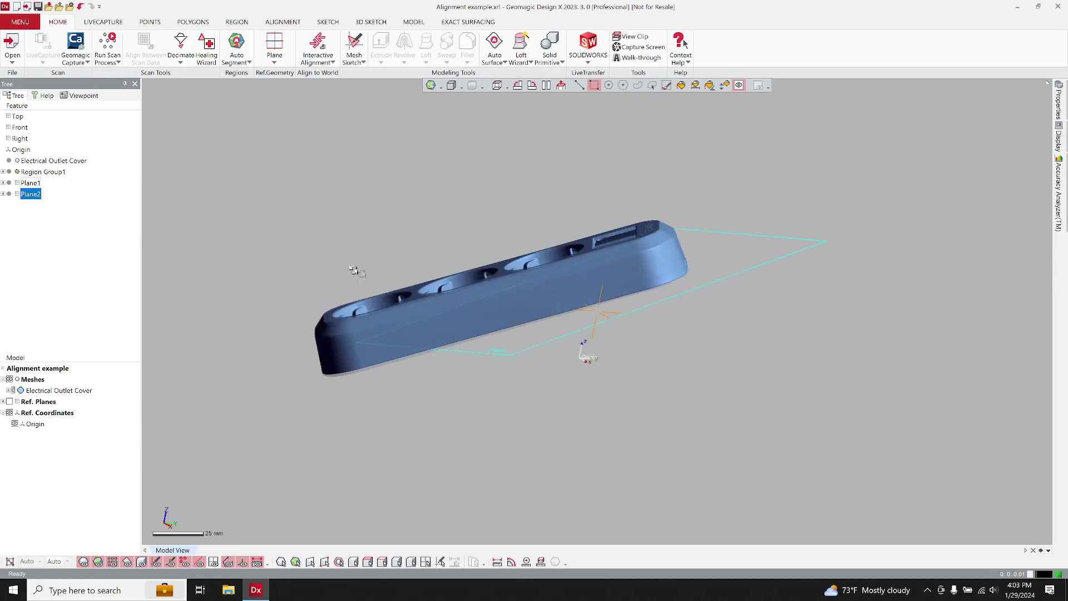
Show the reference planes again, hiding only Plane1, and compare Plane2 with the standard planes.
{"action": "right_click_drag", "start_coordinate": [357, 271], "coordinate": [657, 286]}
{"action": "right_click_drag", "start_coordinate": [300, 224], "coordinate": [206, 267]}
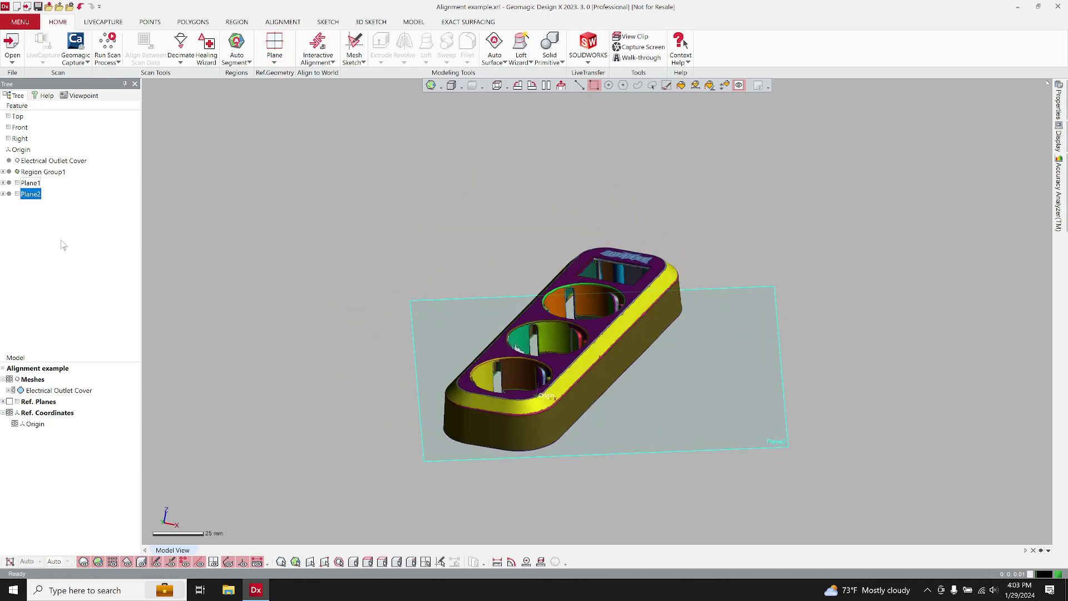
{"action": "left_click", "coordinate": [10, 401]}
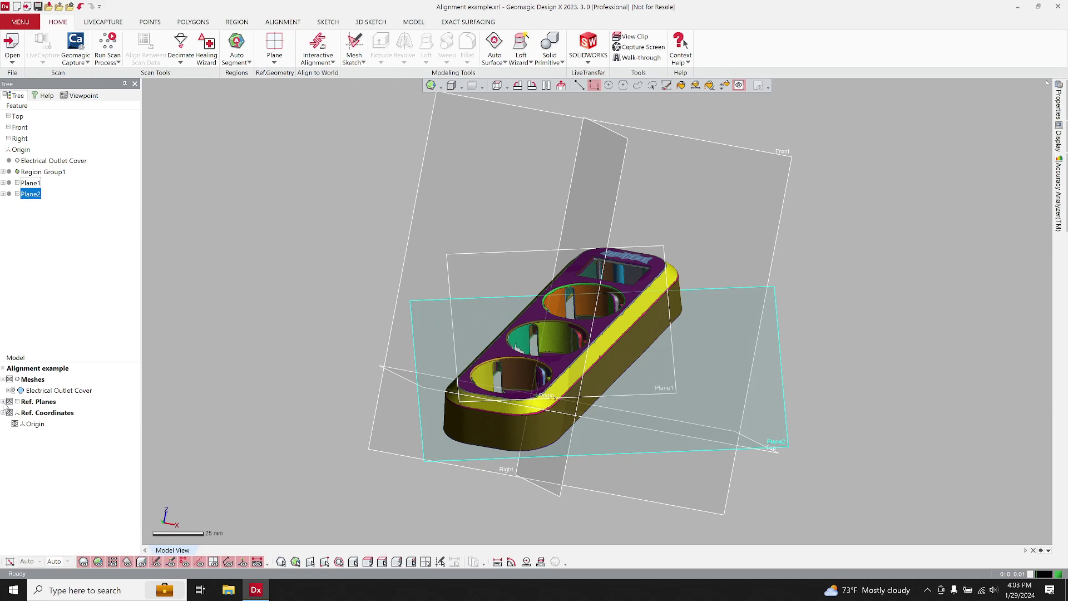
{"action": "left_click", "coordinate": [4, 401]}
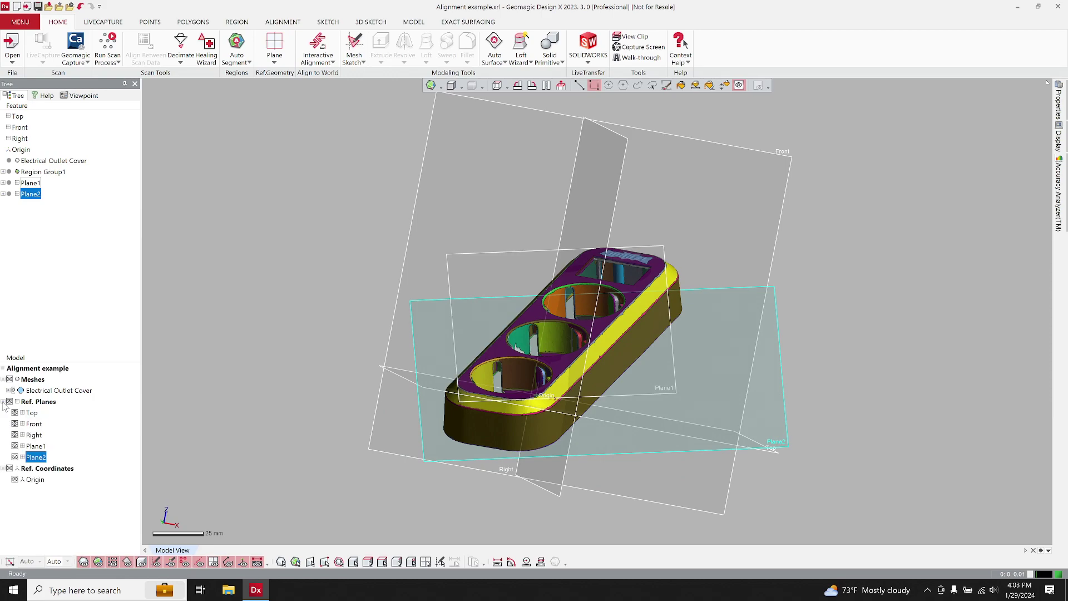
{"action": "left_click", "coordinate": [14, 446]}
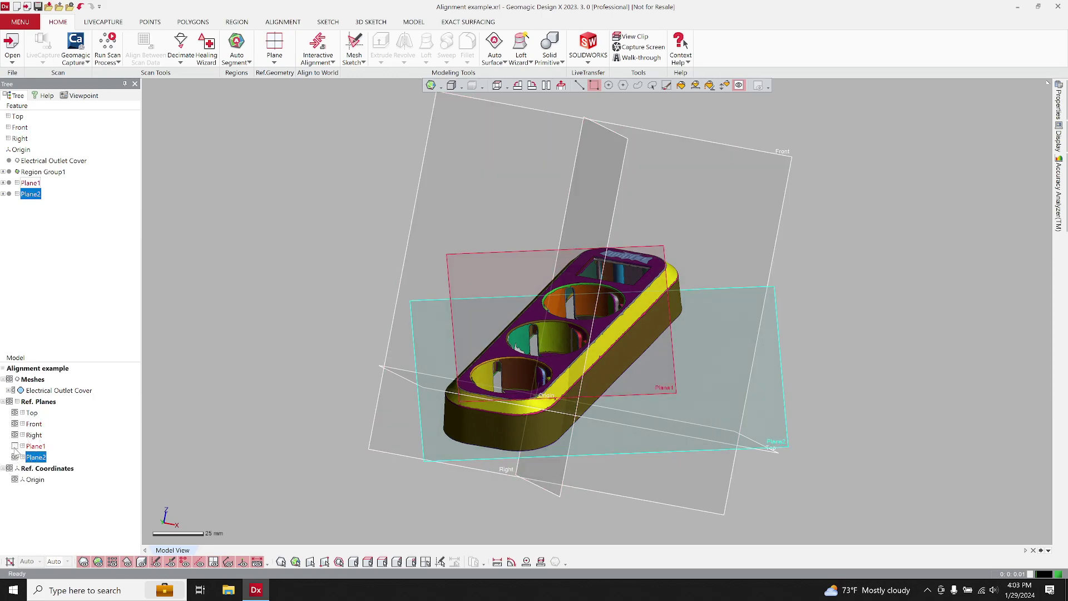
{"action": "left_click", "coordinate": [287, 281]}
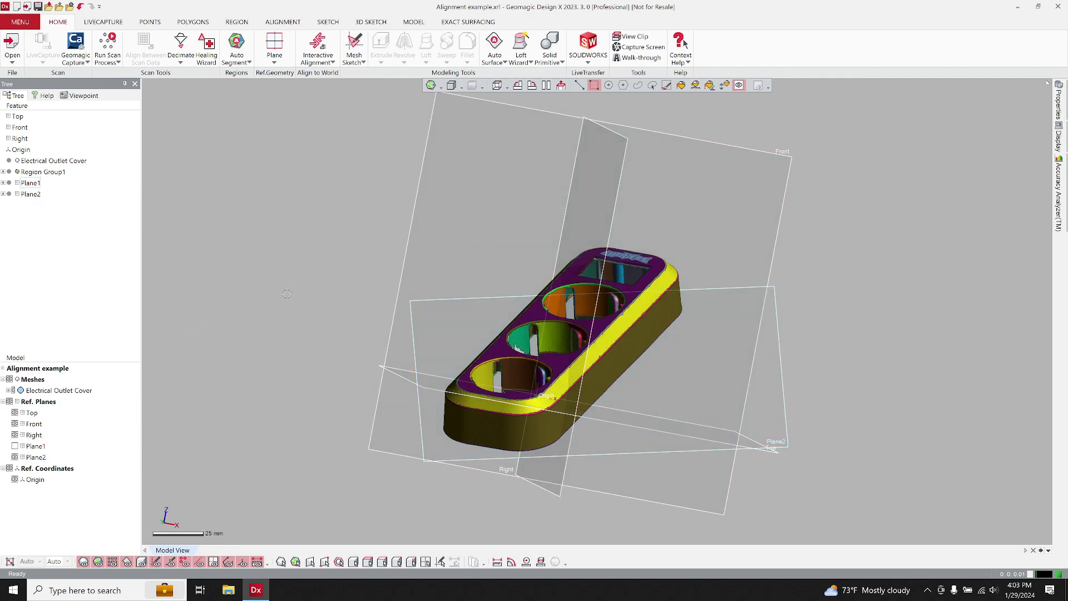
{"action": "mouse_move", "coordinate": [452, 428]}
{"action": "right_mouse_down"}
{"action": "mouse_move", "coordinate": [534, 369]}
{"action": "mouse_move", "coordinate": [575, 436]}
{"action": "mouse_move", "coordinate": [587, 365]}
{"action": "mouse_move", "coordinate": [628, 259]}
{"action": "mouse_move", "coordinate": [436, 367]}
{"action": "mouse_move", "coordinate": [379, 223]}
{"action": "mouse_move", "coordinate": [336, 382]}
{"action": "mouse_move", "coordinate": [426, 376]}
{"action": "mouse_move", "coordinate": [291, 389]}
{"action": "mouse_move", "coordinate": [408, 407]}
{"action": "right_mouse_up"}
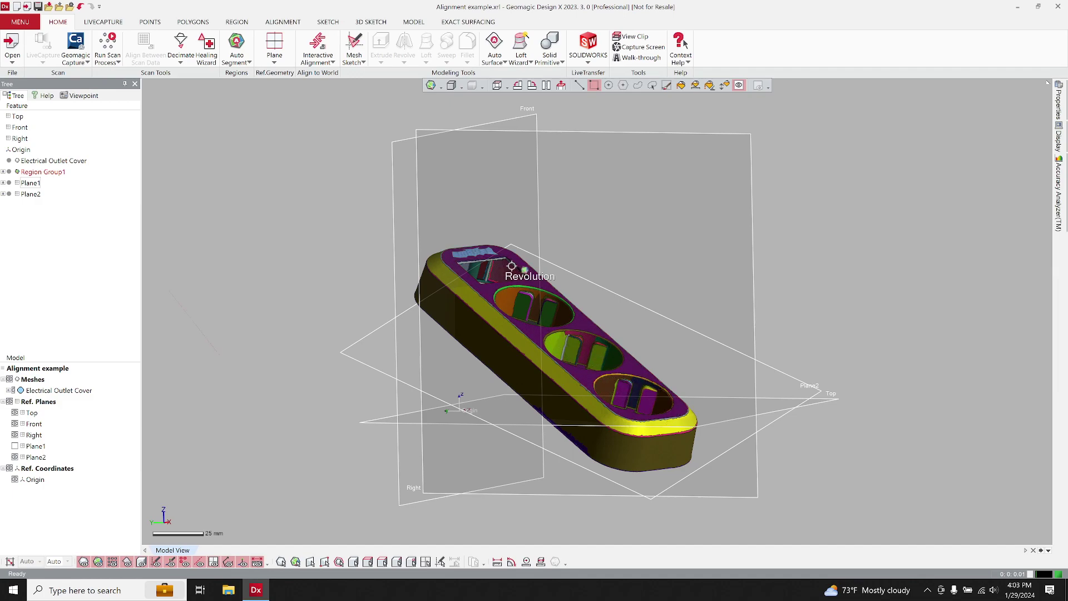
{"action": "right_click_drag", "start_coordinate": [296, 274], "coordinate": [315, 320]}
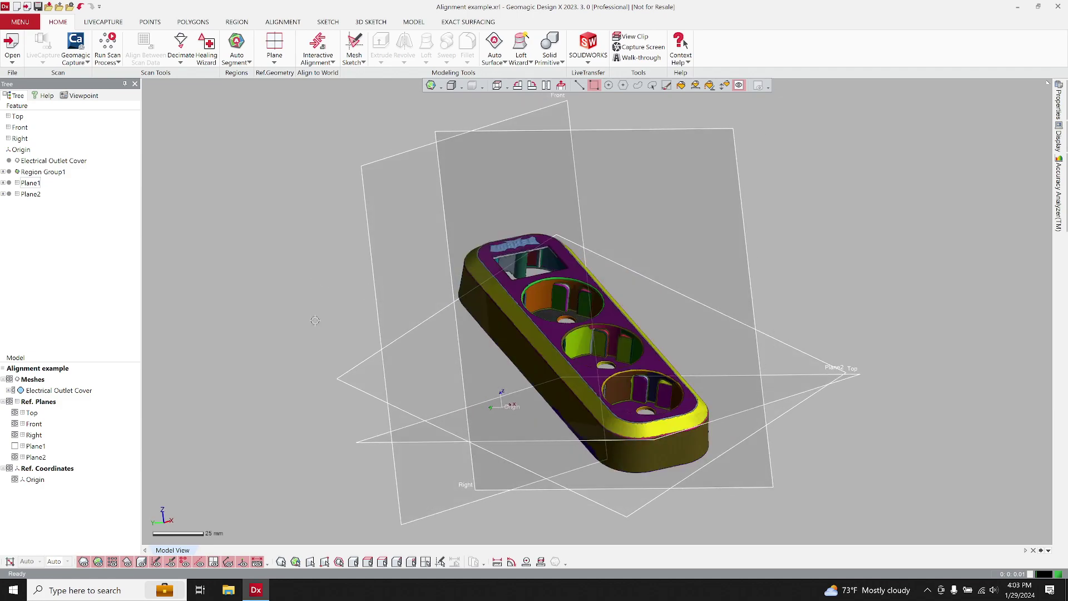
Start a mesh sketch on Plane2 with a section polyline offset 23.5 mm from the base plane.
{"action": "right_click", "coordinate": [360, 377]}
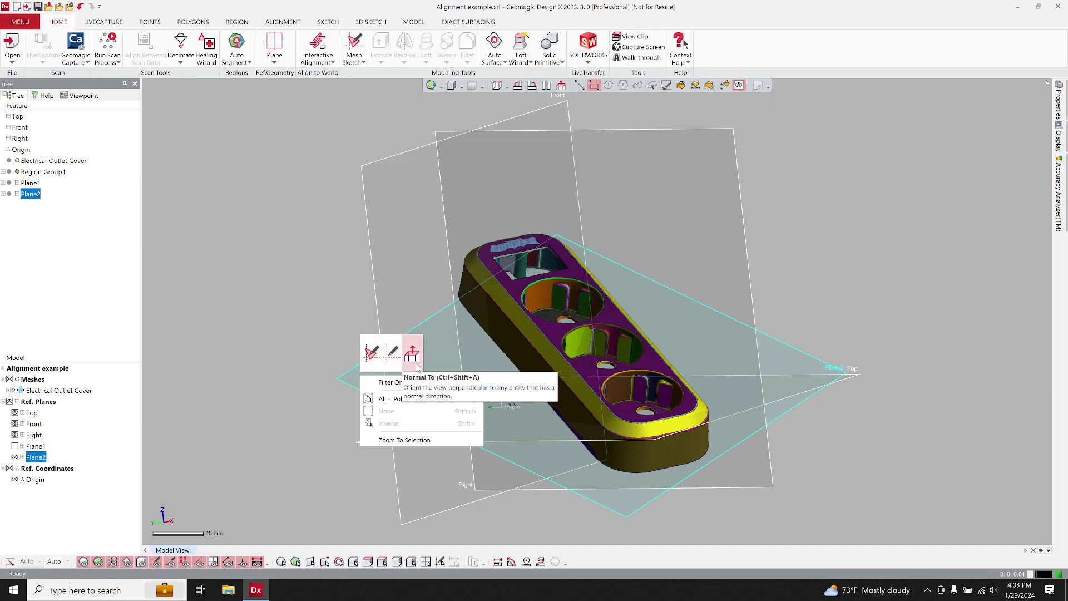
{"action": "left_click", "coordinate": [371, 361]}
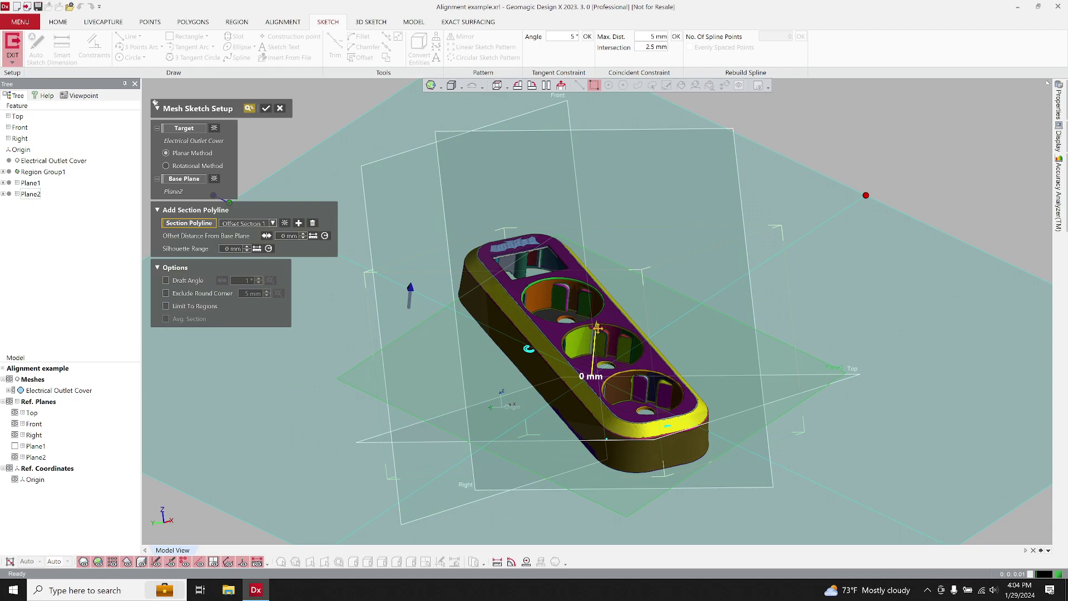
{"action": "left_click_drag", "start_coordinate": [593, 328], "coordinate": [579, 285]}
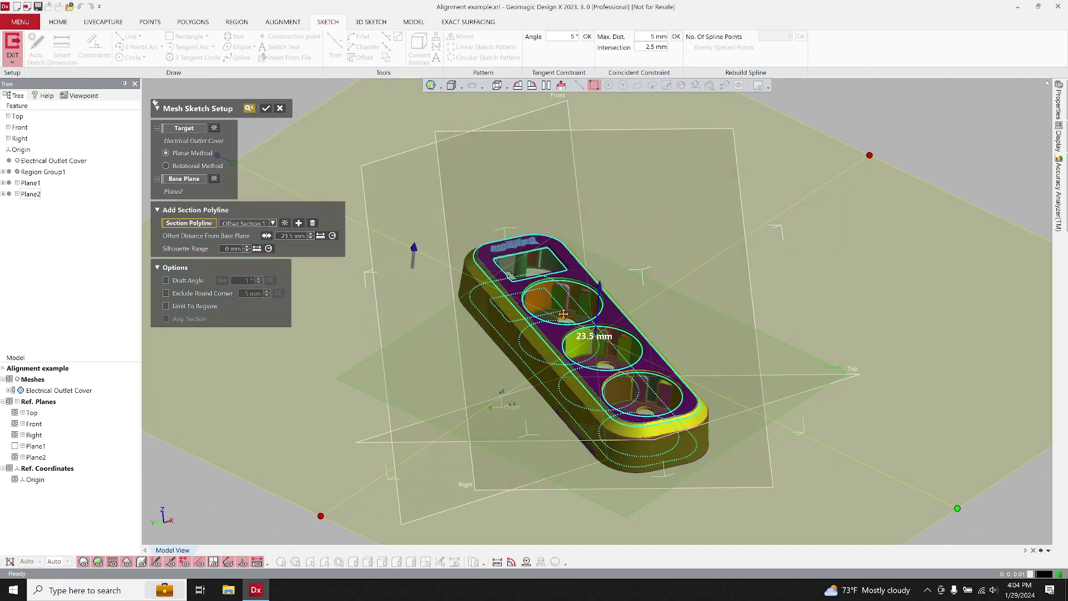
Shrink the first section's boundary so it encloses only the three round socket openings.
{"action": "scroll", "coordinate": [573, 313], "scroll_direction": "down", "scroll_amount": 4}
{"action": "right_click_drag", "start_coordinate": [528, 318], "coordinate": [501, 412]}
{"action": "left_click_drag", "start_coordinate": [387, 202], "coordinate": [479, 156]}
{"action": "left_click_drag", "start_coordinate": [292, 259], "coordinate": [535, 291]}
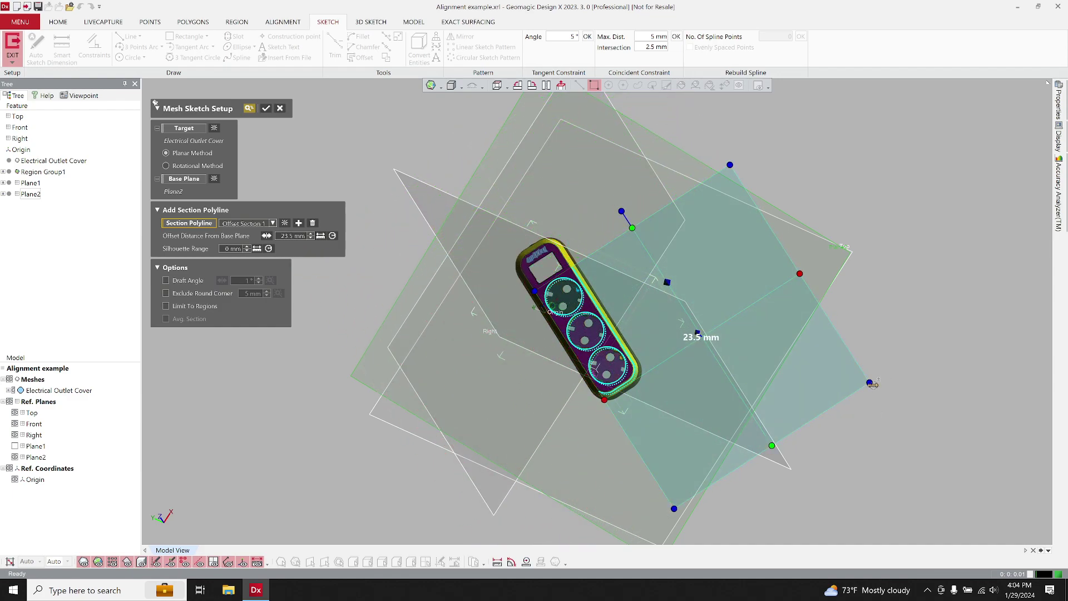
{"action": "left_click_drag", "start_coordinate": [871, 384], "coordinate": [637, 373]}
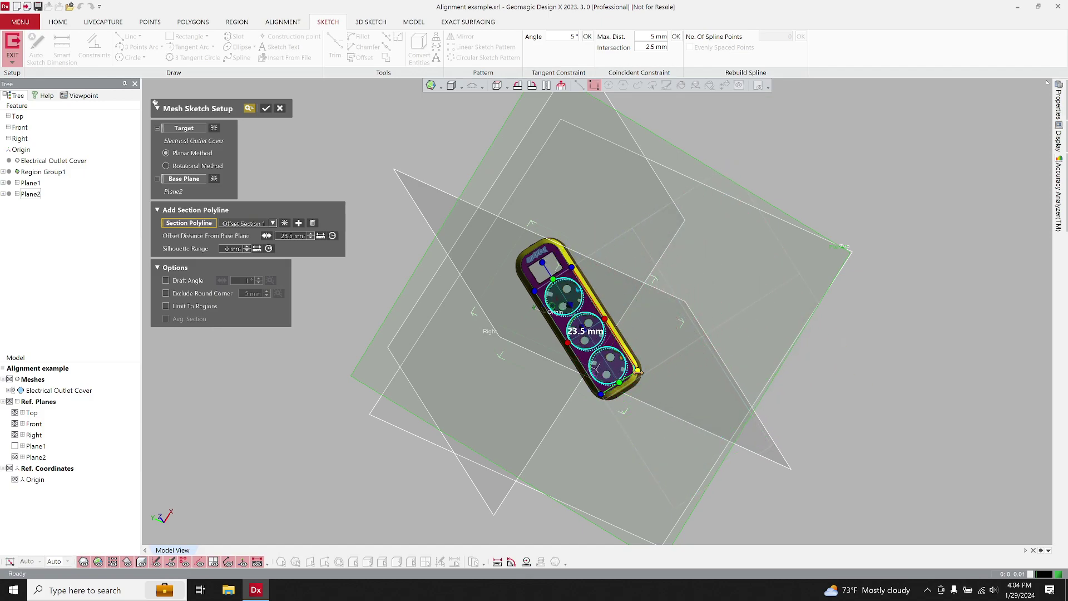
Add a second section polyline at 23.5 mm offset and fit its boundary around the rectangular window below the lettering.
{"action": "scroll", "coordinate": [567, 368], "scroll_direction": "up", "scroll_amount": 6}
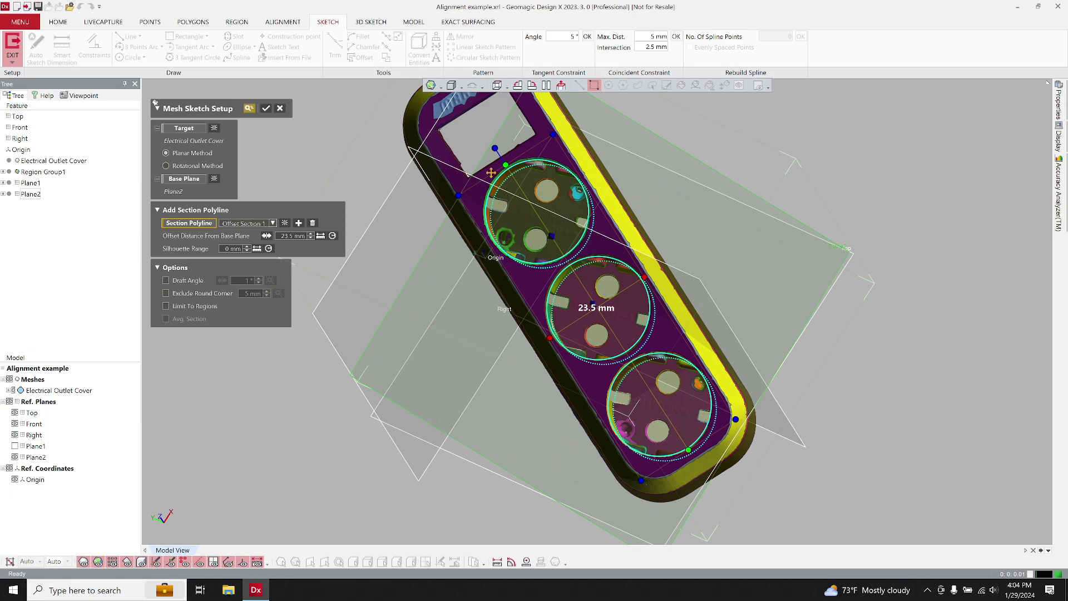
{"action": "right_click_drag", "start_coordinate": [409, 261], "coordinate": [446, 361], "text": "ctrl"}
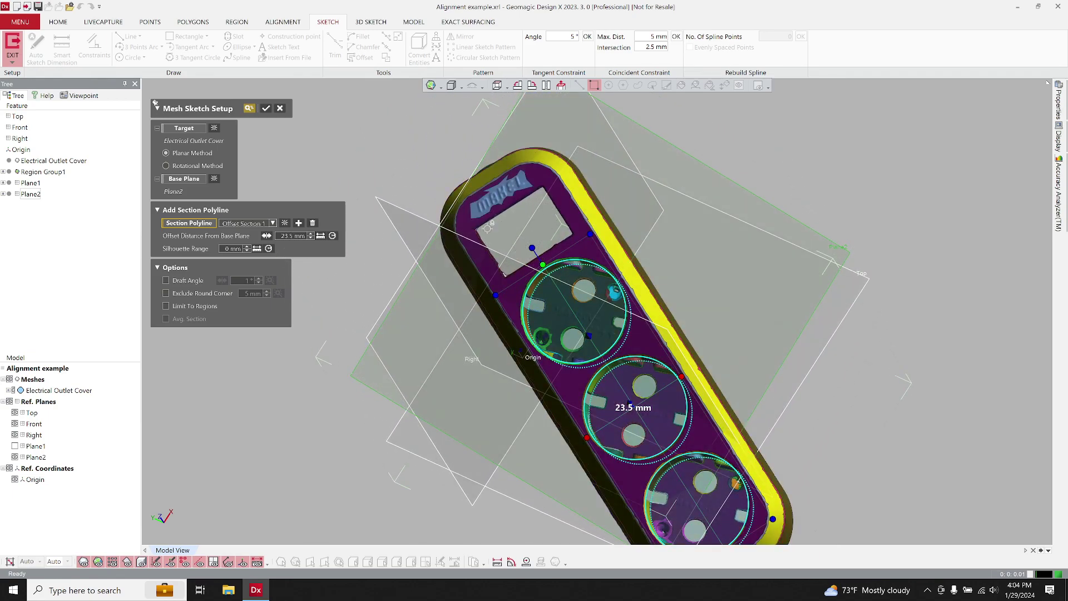
{"action": "left_click", "coordinate": [298, 224]}
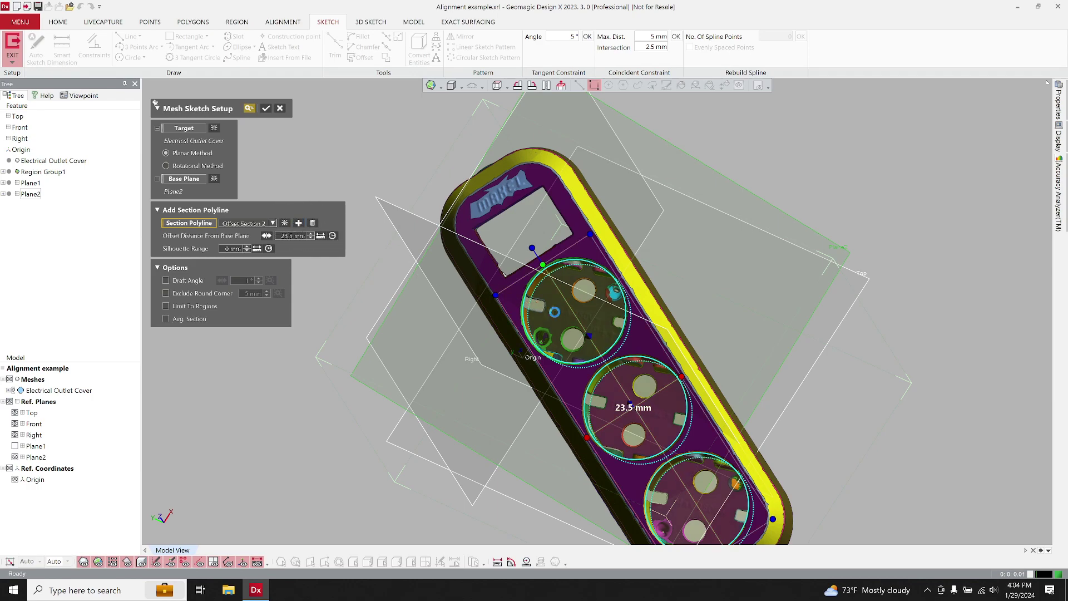
{"action": "left_click_drag", "start_coordinate": [590, 366], "coordinate": [539, 308]}
{"action": "left_click_drag", "start_coordinate": [713, 458], "coordinate": [593, 227]}
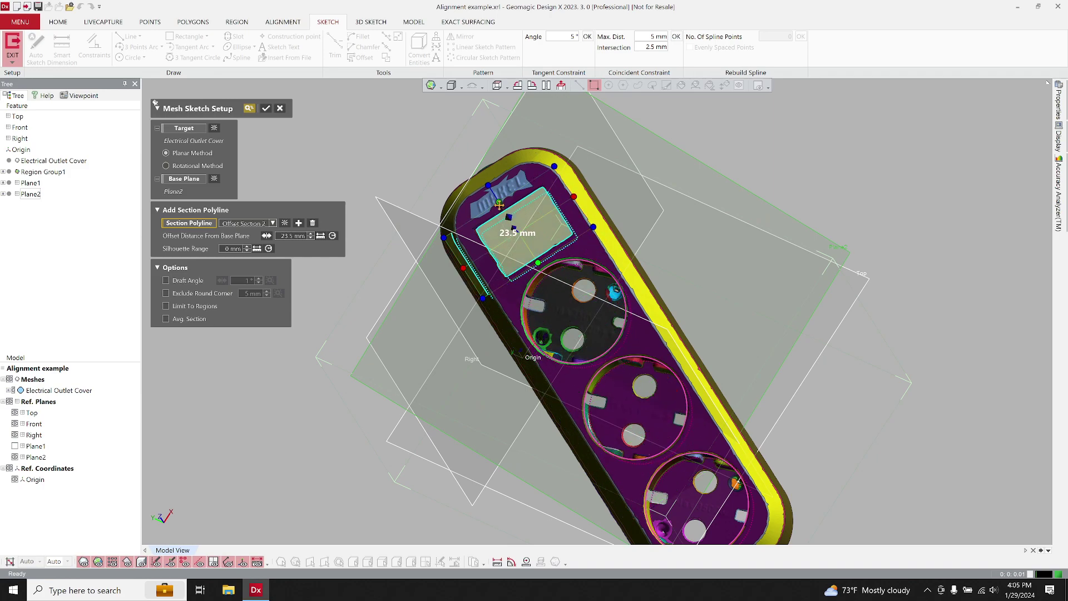
Shift the second section's boundary at the rectangular window and set its silhouette range to 7.5 mm.
{"action": "left_click_drag", "start_coordinate": [444, 237], "coordinate": [447, 222]}
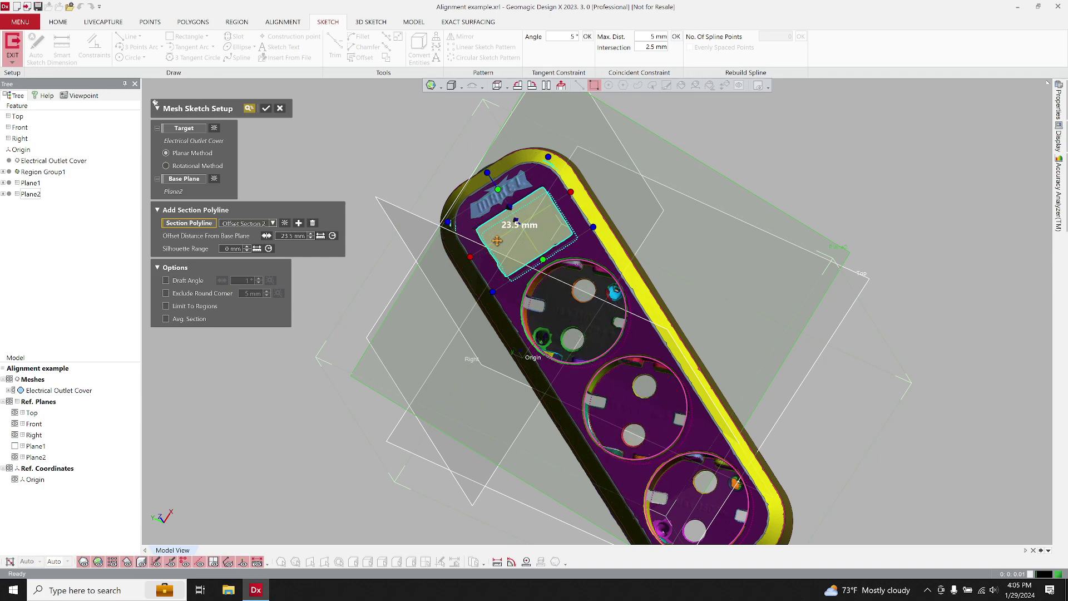
{"action": "scroll", "coordinate": [447, 223], "scroll_direction": "up", "scroll_amount": 5}
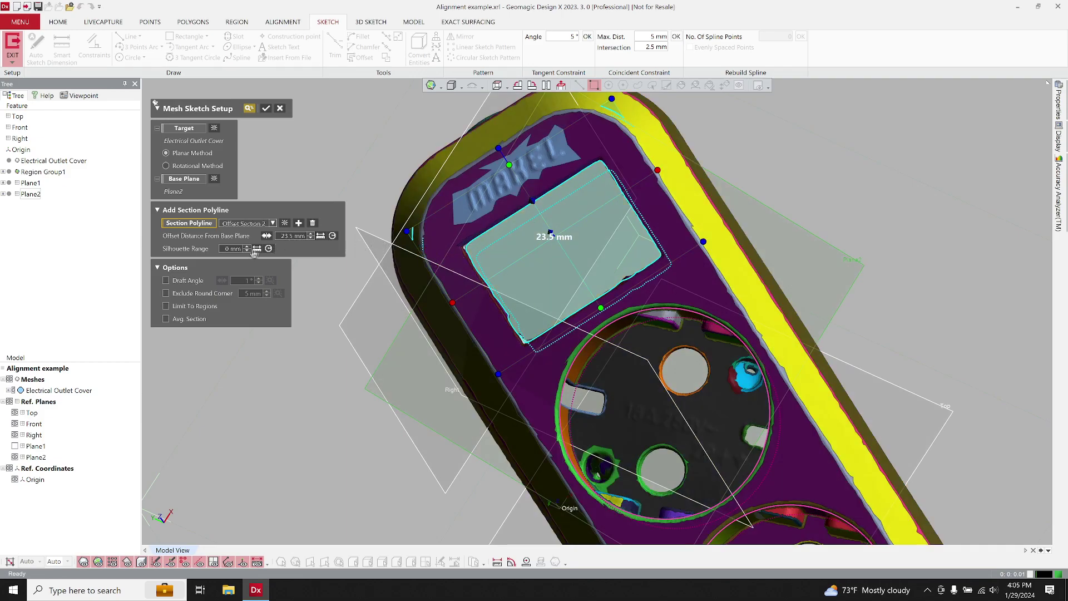
{"action": "right_click_drag", "start_coordinate": [688, 395], "coordinate": [807, 228]}
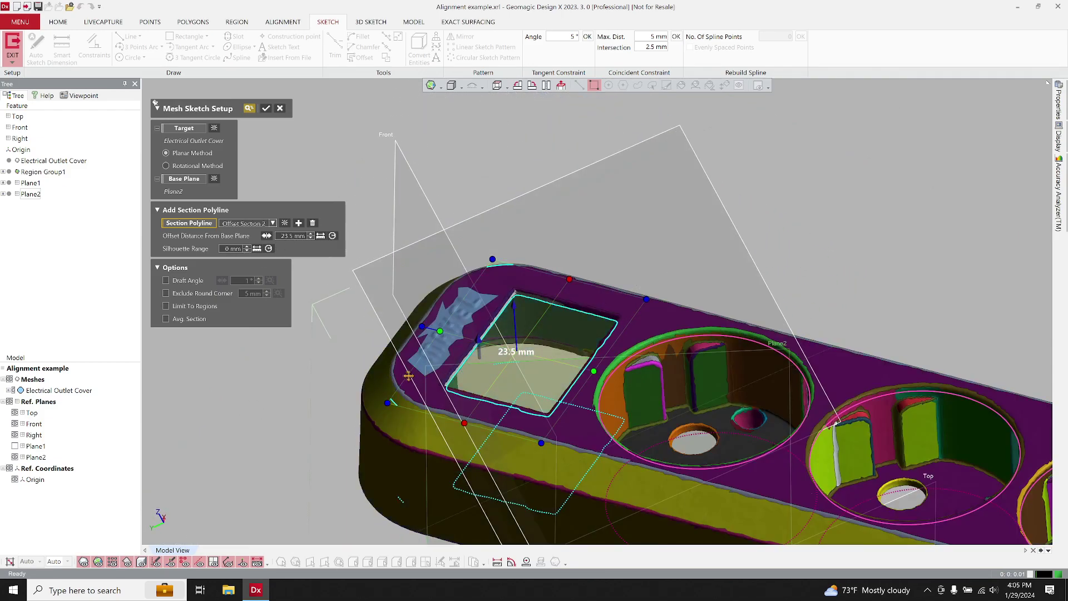
{"action": "left_click_drag", "start_coordinate": [481, 340], "coordinate": [473, 310]}
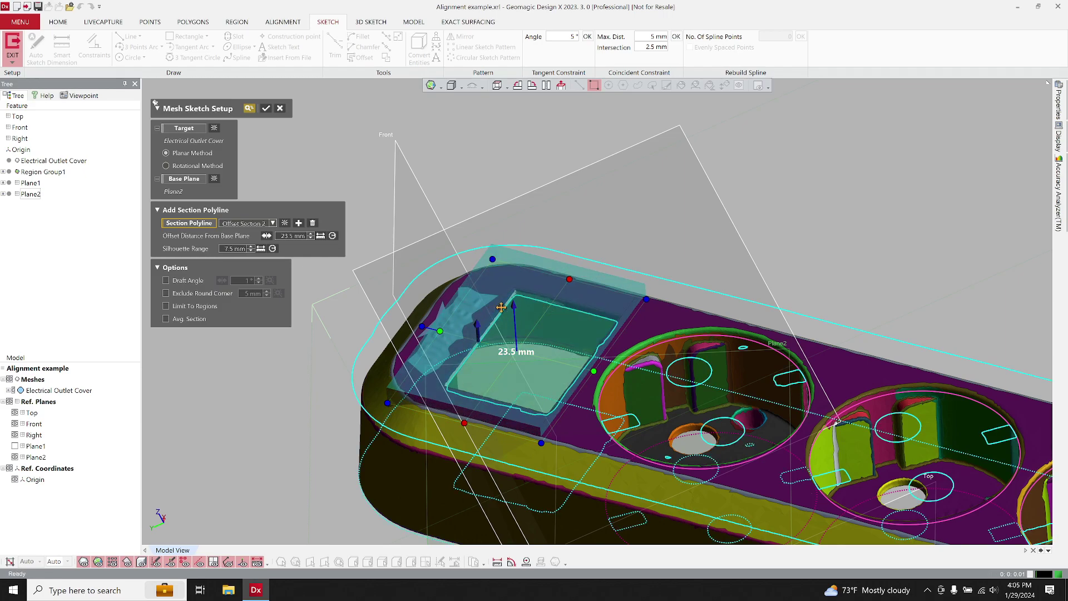
Pull the second section's boundary inside the cover's outer edge around the rectangular window, and accept the mesh sketch setup.
{"action": "scroll", "coordinate": [488, 345], "scroll_direction": "down", "scroll_amount": 3}
{"action": "right_click_drag", "start_coordinate": [490, 245], "coordinate": [507, 311]}
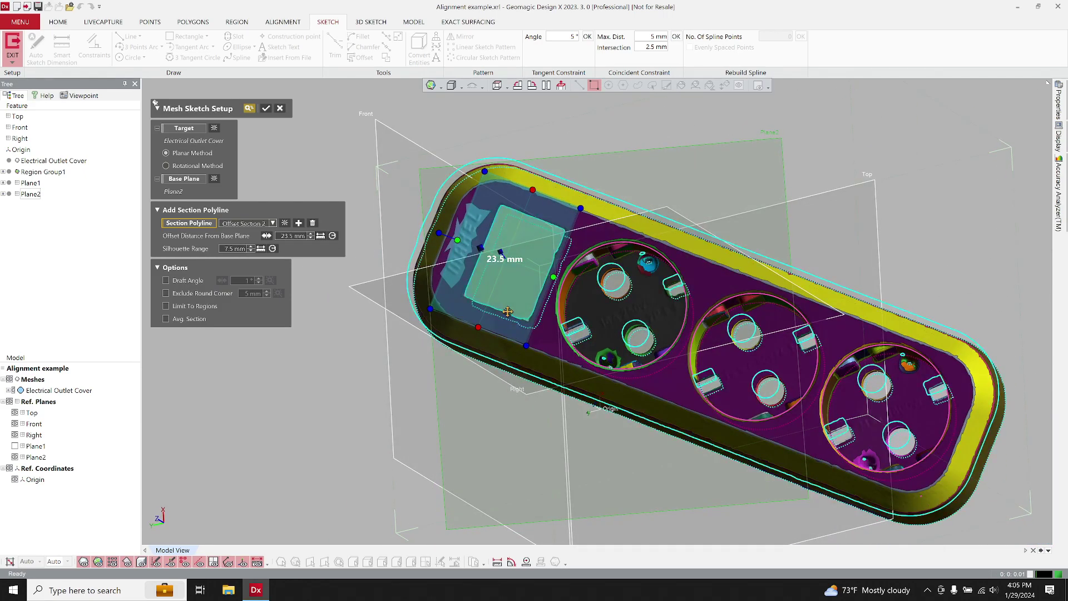
{"action": "left_click_drag", "start_coordinate": [507, 305], "coordinate": [504, 295]}
{"action": "left_click_drag", "start_coordinate": [573, 205], "coordinate": [564, 221]}
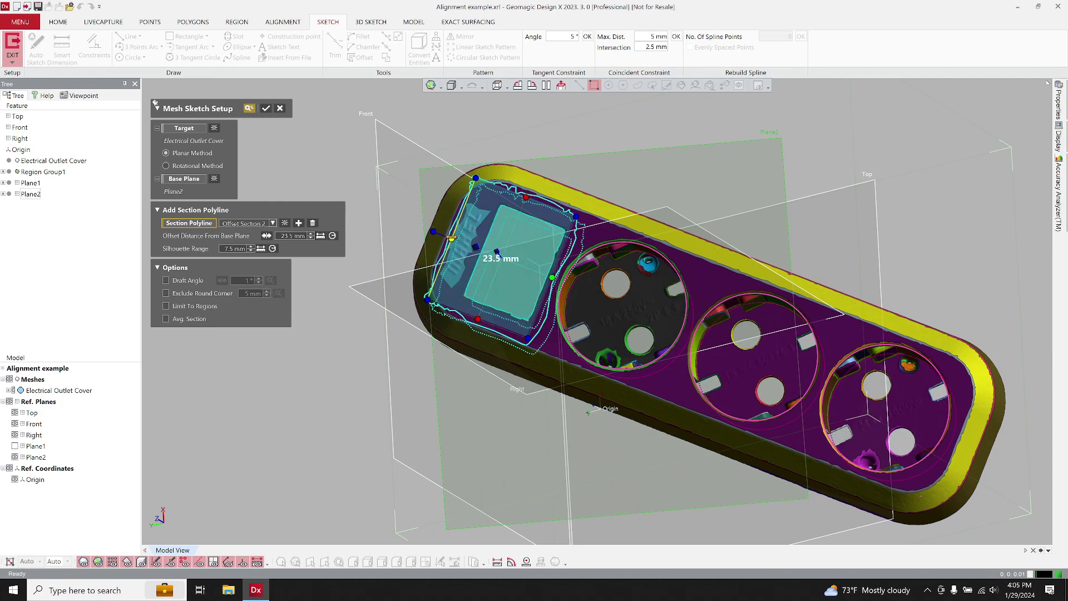
{"action": "left_click_drag", "start_coordinate": [439, 234], "coordinate": [451, 238]}
{"action": "scroll", "coordinate": [519, 239], "scroll_direction": "up", "scroll_amount": 4}
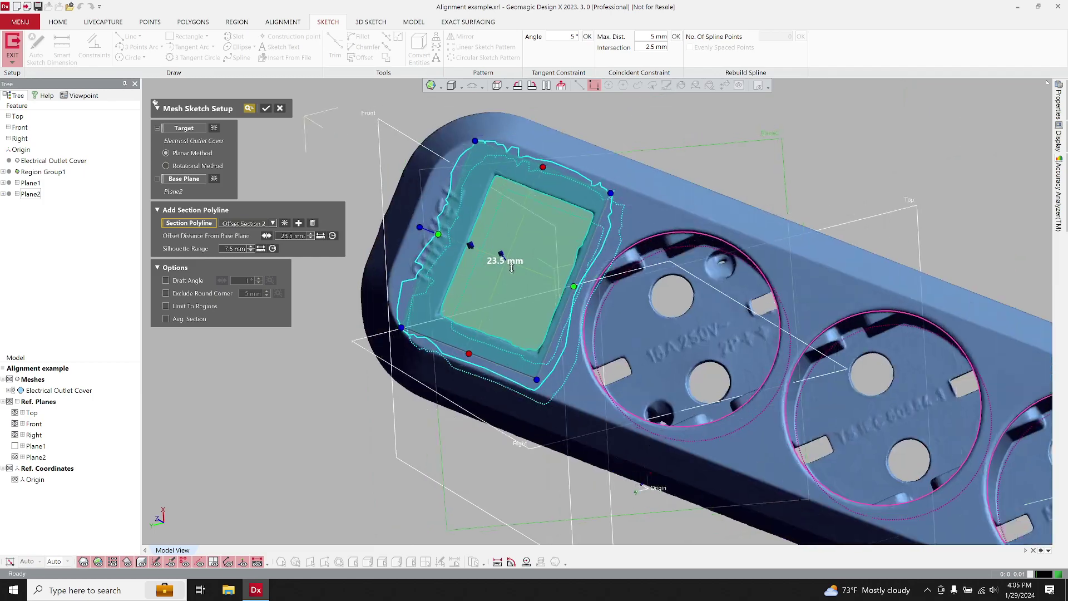
{"action": "right_click_drag", "start_coordinate": [645, 250], "coordinate": [665, 299]}
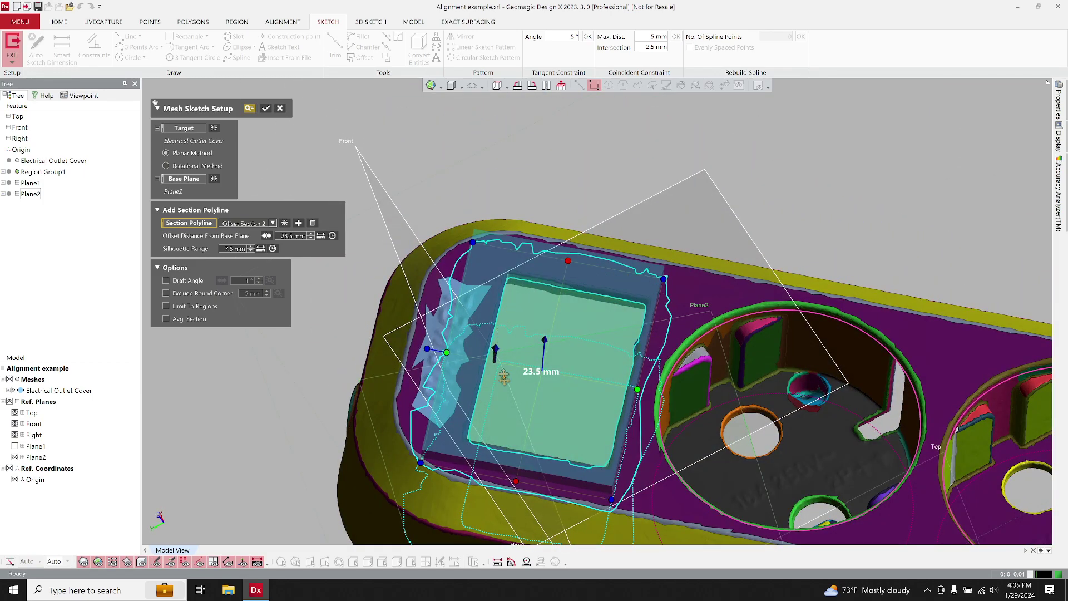
{"action": "right_click_drag", "start_coordinate": [519, 411], "coordinate": [527, 368], "text": "ctrl"}
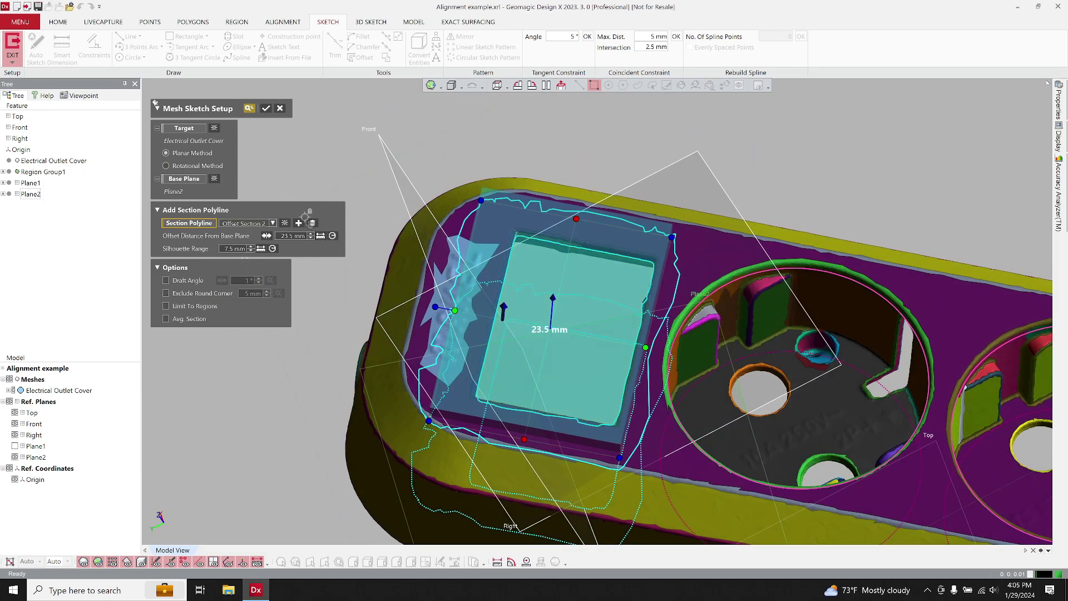
{"action": "left_click", "coordinate": [264, 111]}
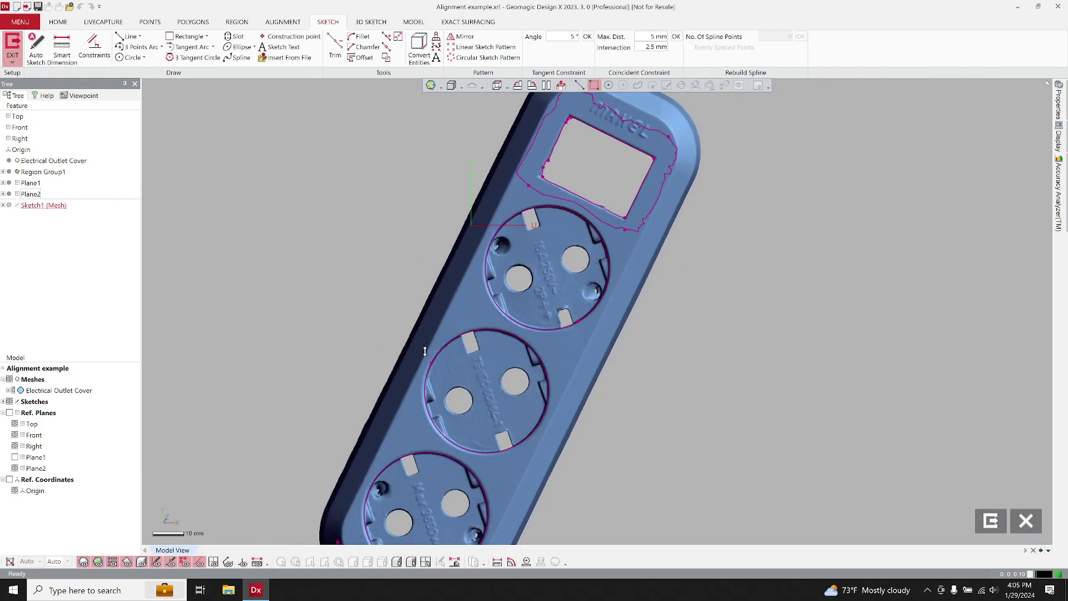
Hide the meshes in the sketch, leaving only the section polylines in view.
{"action": "right_click_drag", "start_coordinate": [392, 406], "coordinate": [458, 329], "text": "ctrl"}
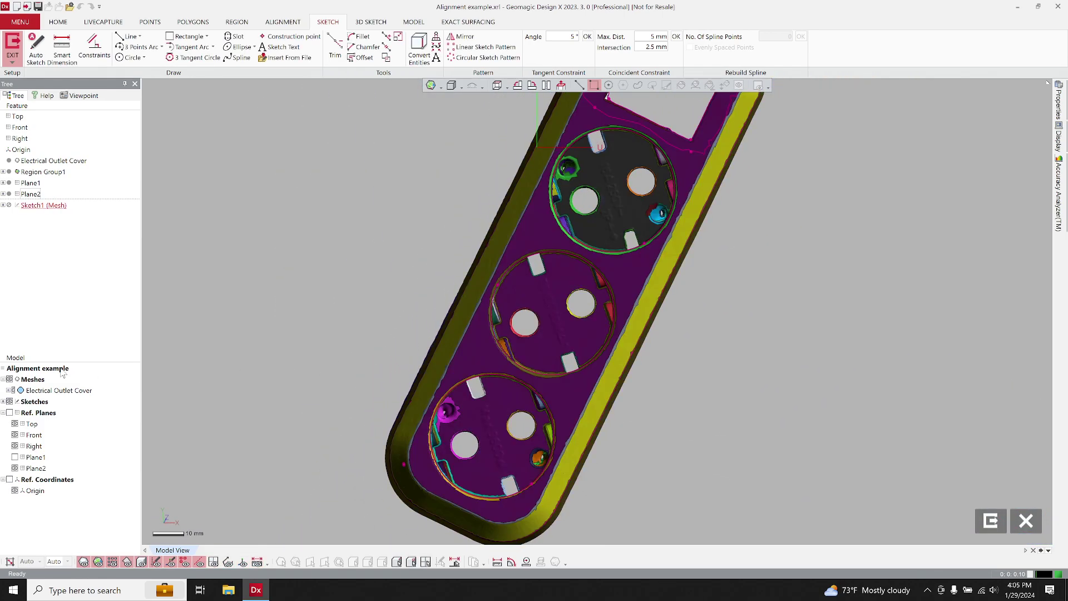
{"action": "left_click", "coordinate": [10, 380]}
{"action": "mouse_move", "coordinate": [401, 219]}
{"action": "right_mouse_down", "text": "ctrl"}
{"action": "mouse_move", "coordinate": [329, 356]}
{"action": "mouse_move", "coordinate": [379, 234]}
{"action": "right_mouse_up", "text": "ctrl"}
{"action": "mouse_move", "coordinate": [346, 409]}
{"action": "right_mouse_down", "text": "ctrl"}
{"action": "mouse_move", "coordinate": [374, 341]}
{"action": "mouse_move", "coordinate": [349, 384]}
{"action": "right_mouse_up", "text": "ctrl"}
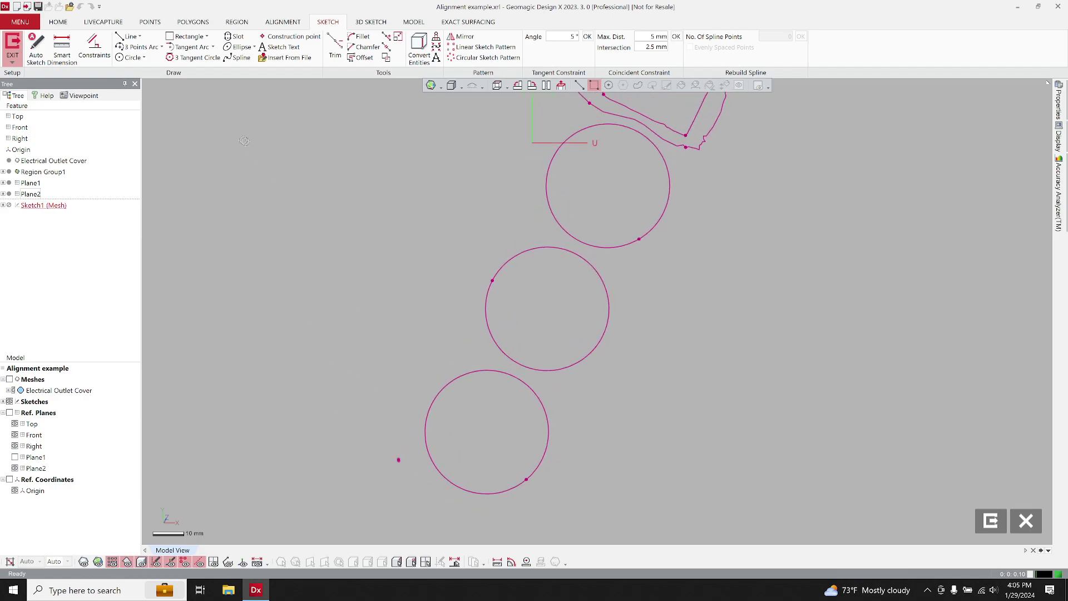
Fit circles to the section polylines of the two outermost socket openings, skipping the middle one.
{"action": "left_click", "coordinate": [131, 57]}
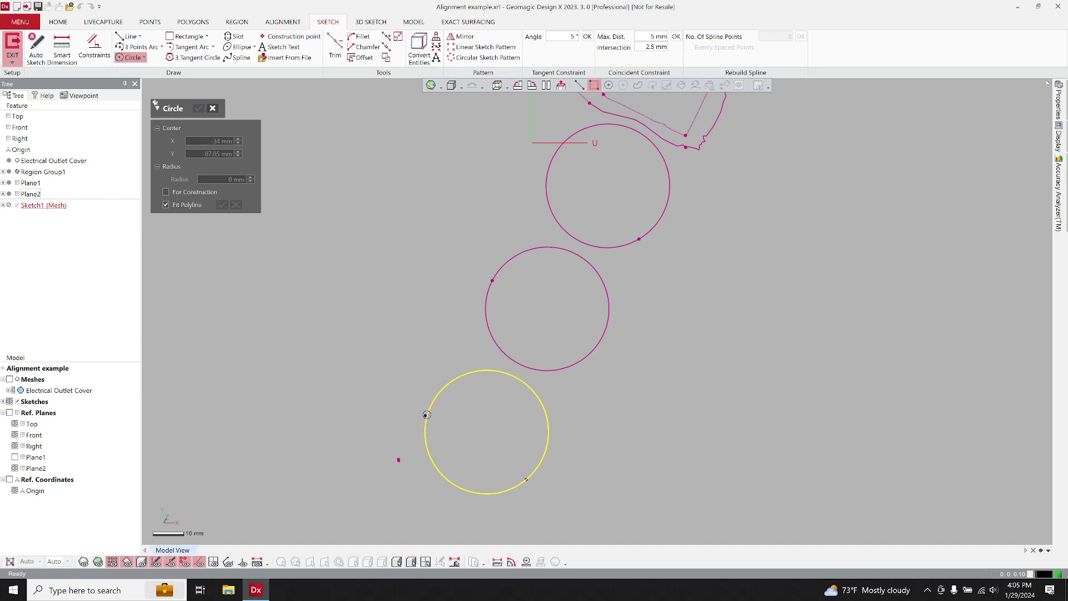
{"action": "left_click", "coordinate": [427, 415]}
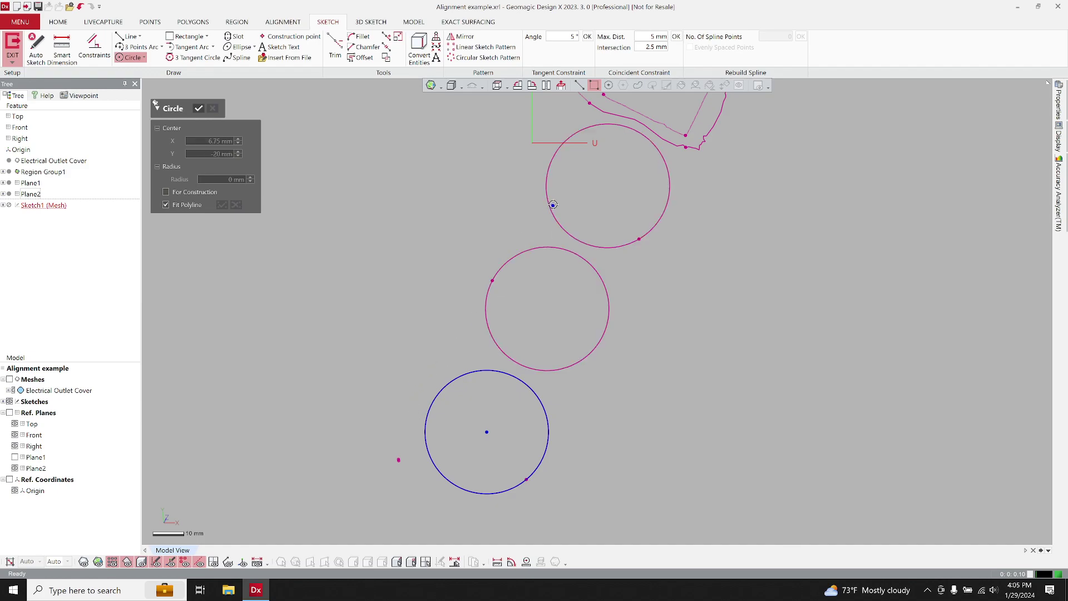
{"action": "left_click", "coordinate": [552, 208]}
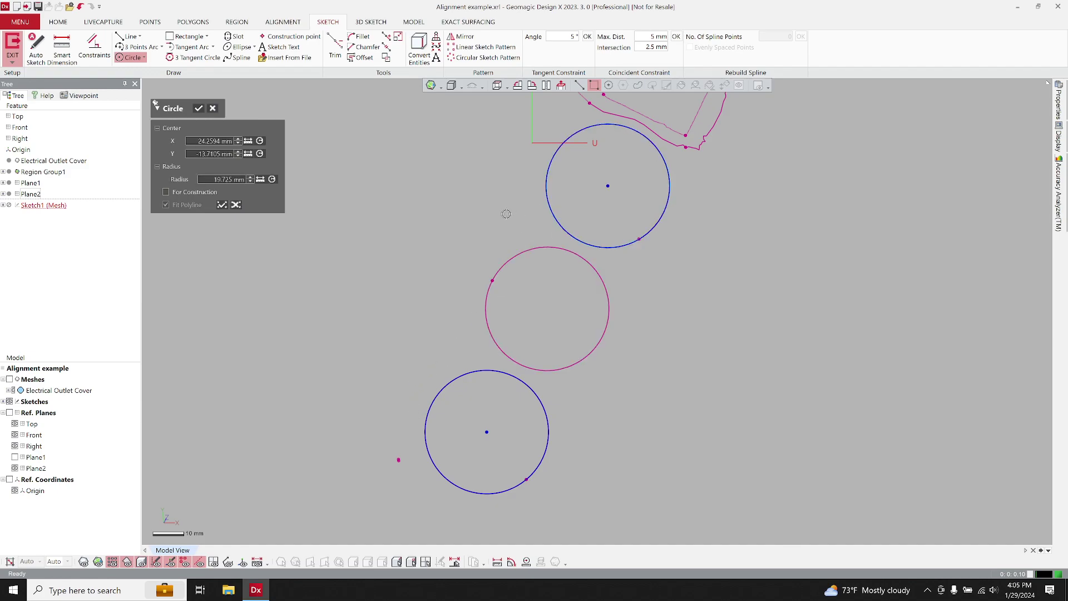
{"action": "left_click", "coordinate": [220, 207]}
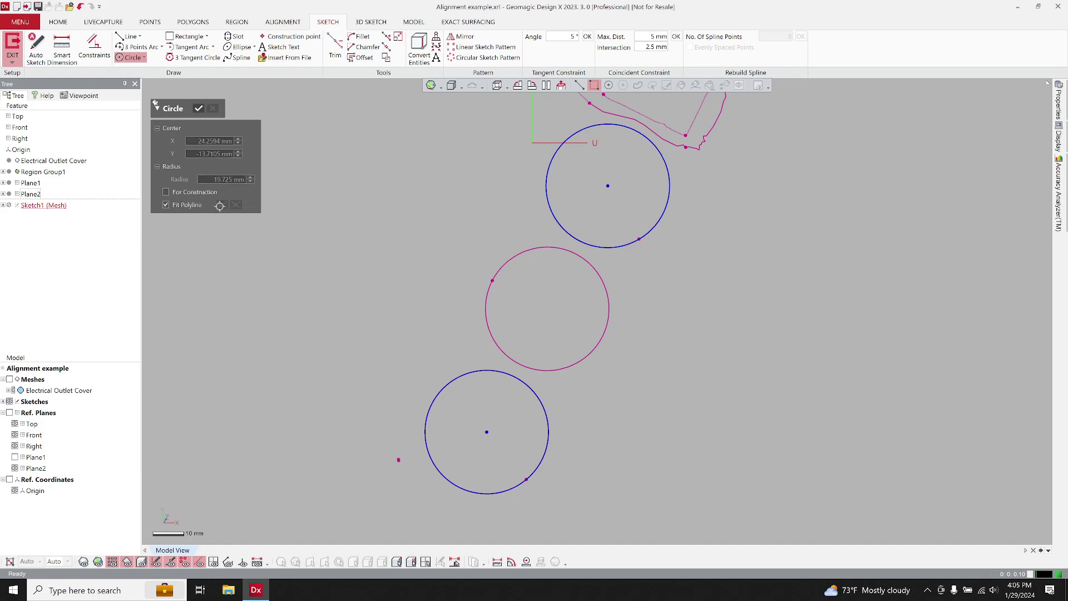
{"action": "middle_click_drag", "start_coordinate": [484, 178], "coordinate": [440, 293]}
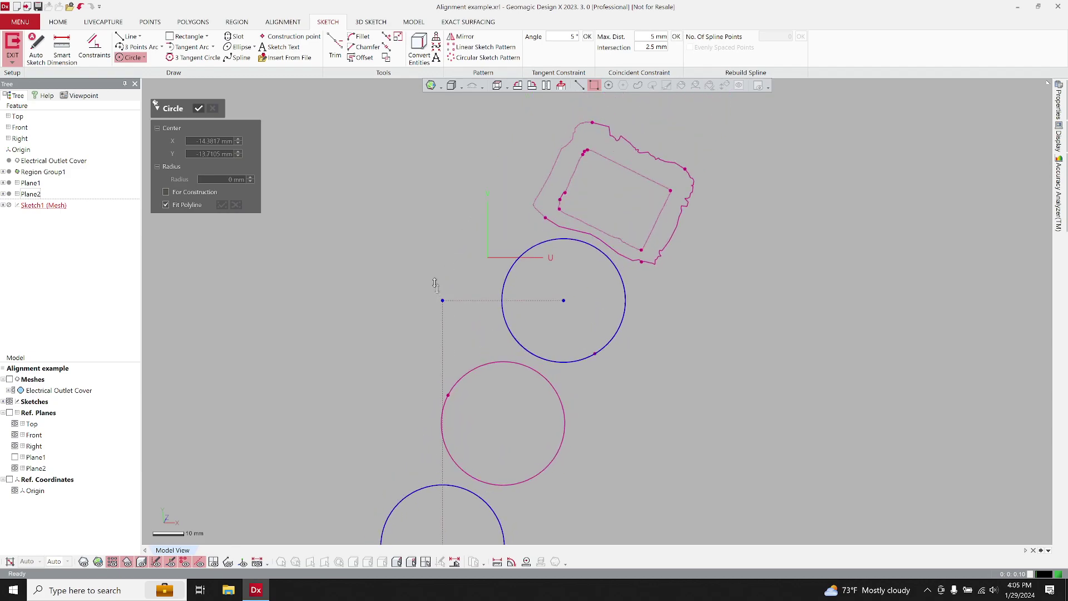
{"action": "left_click", "coordinate": [198, 109]}
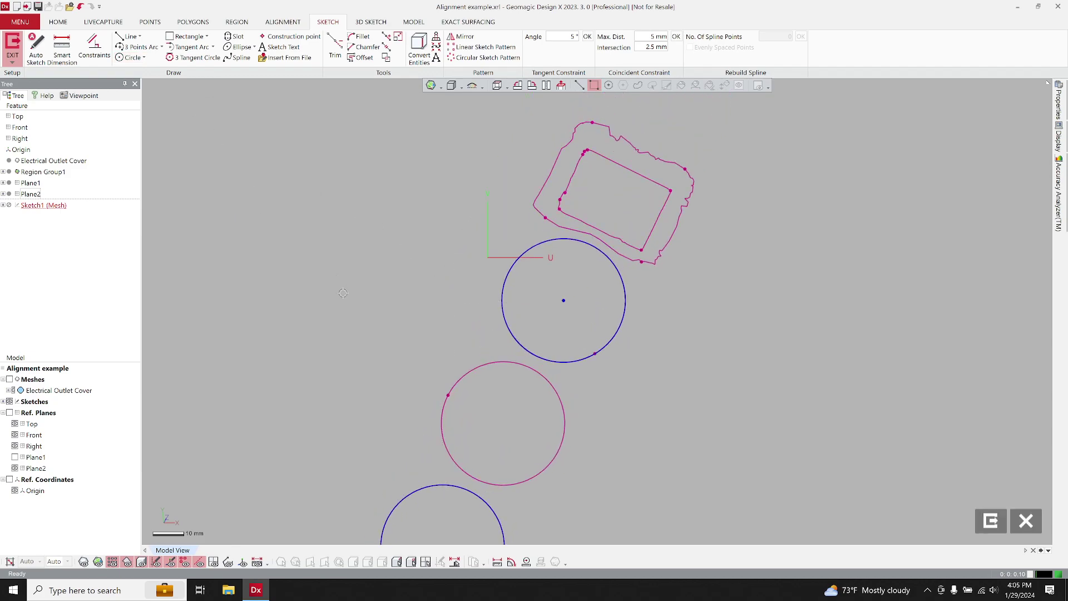
Apply a Fixed constraint to both fitted socket circles.
{"action": "scroll", "coordinate": [343, 293], "scroll_direction": "down", "scroll_amount": 2}
{"action": "middle_click_drag", "start_coordinate": [341, 362], "coordinate": [386, 293]}
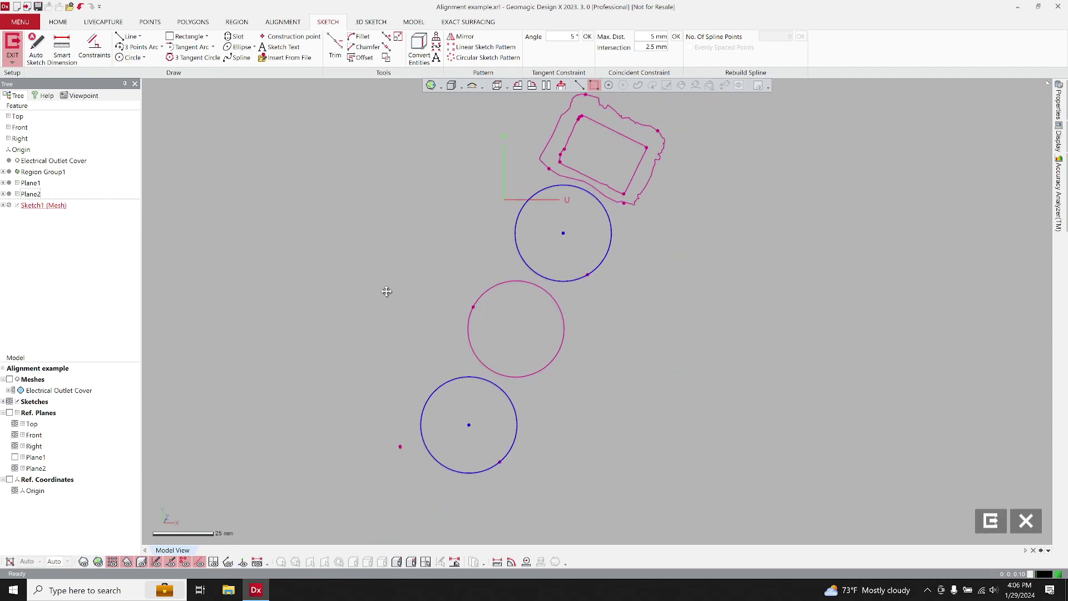
{"action": "left_click", "coordinate": [449, 380]}
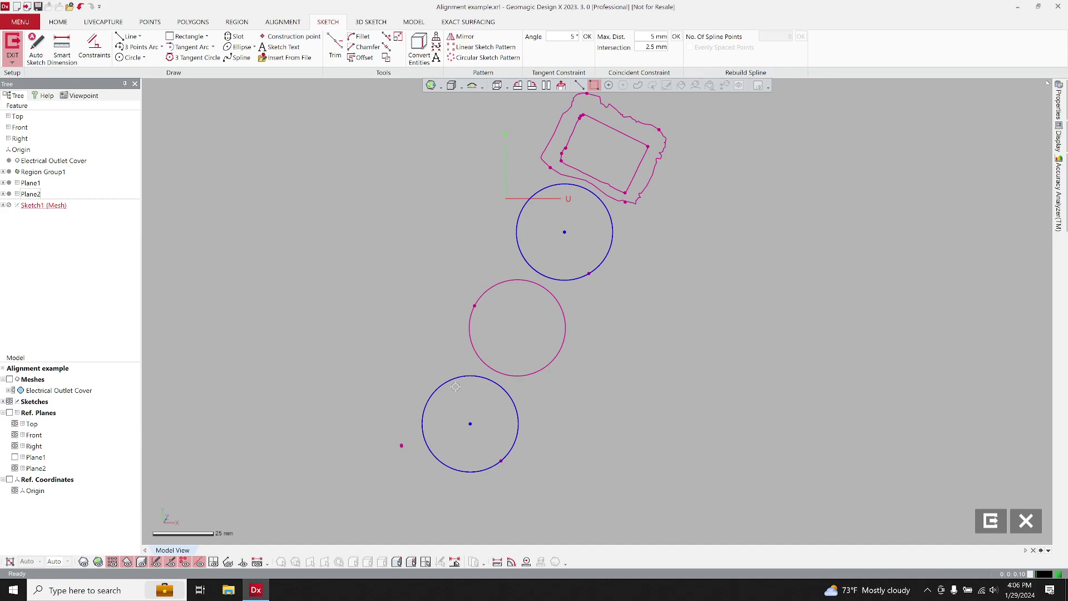
{"action": "left_click_drag", "start_coordinate": [456, 389], "coordinate": [564, 267]}
{"action": "right_click", "coordinate": [564, 268]}
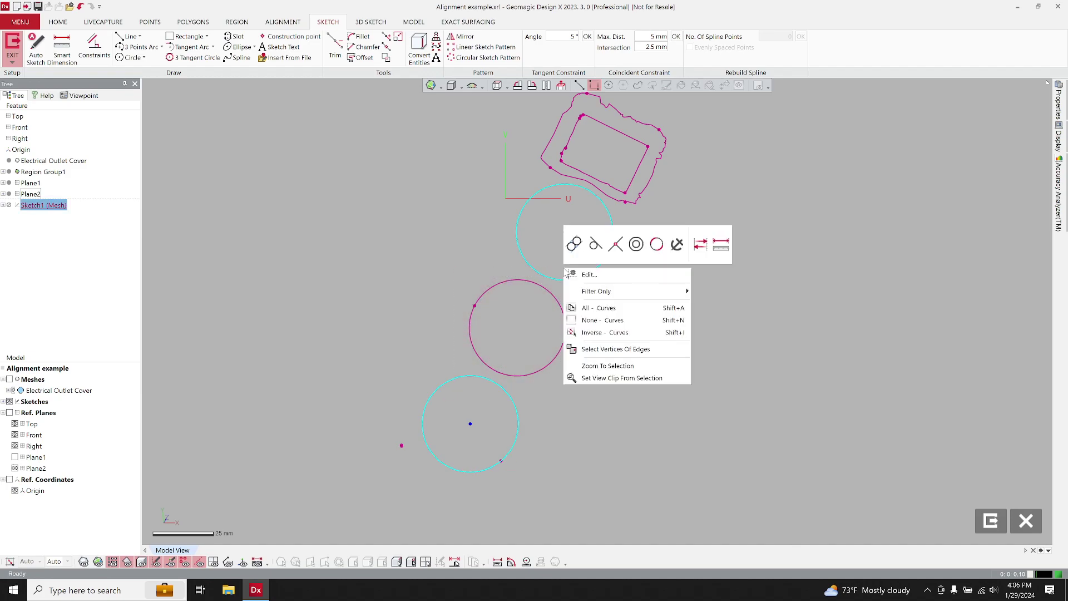
{"action": "left_click", "coordinate": [679, 245]}
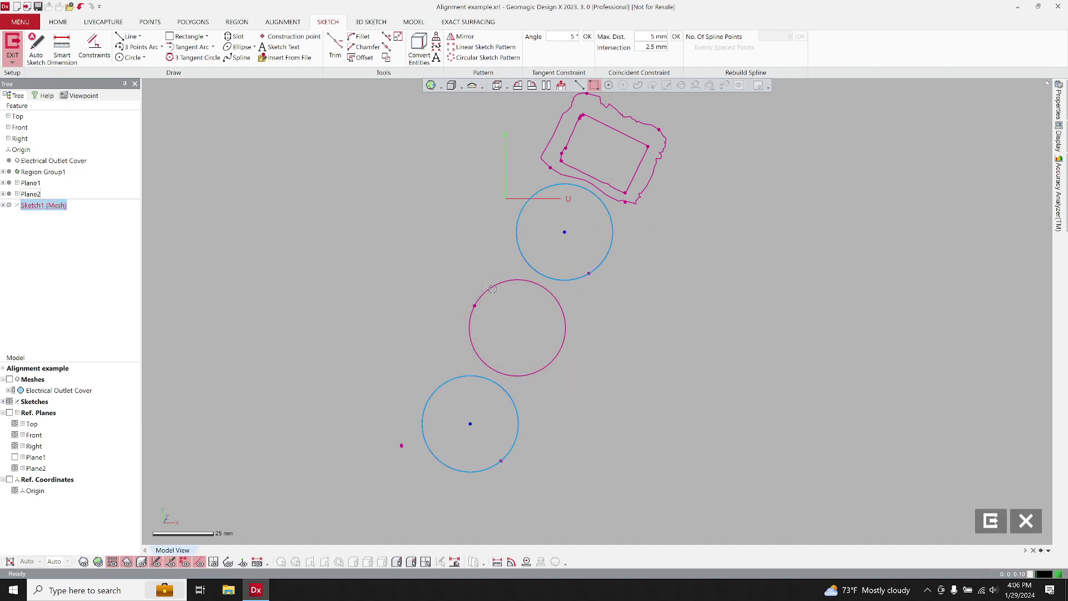
{"action": "mouse_move", "coordinate": [349, 243]}
{"action": "left_mouse_down"}
{"action": "mouse_move", "coordinate": [537, 350]}
{"action": "mouse_move", "coordinate": [552, 392]}
{"action": "left_mouse_up"}
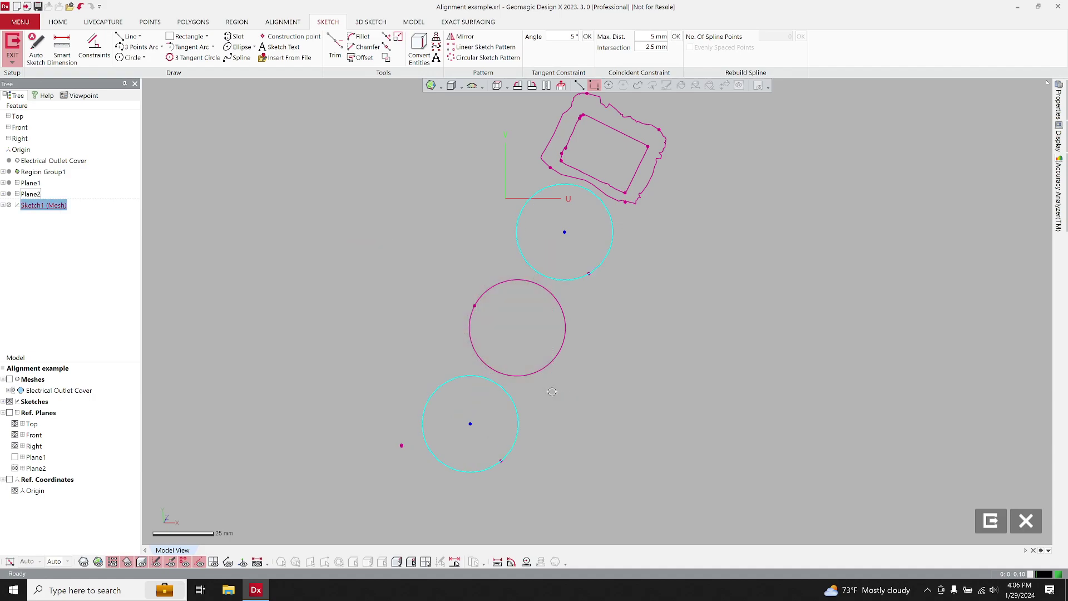
{"action": "right_click", "coordinate": [552, 391]}
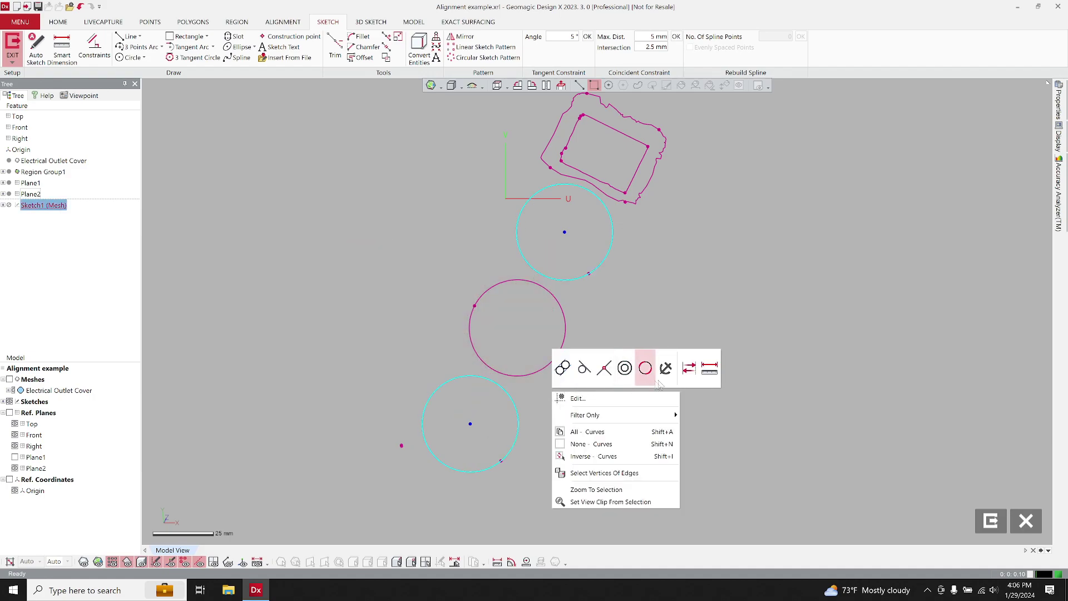
{"action": "left_click", "coordinate": [671, 378]}
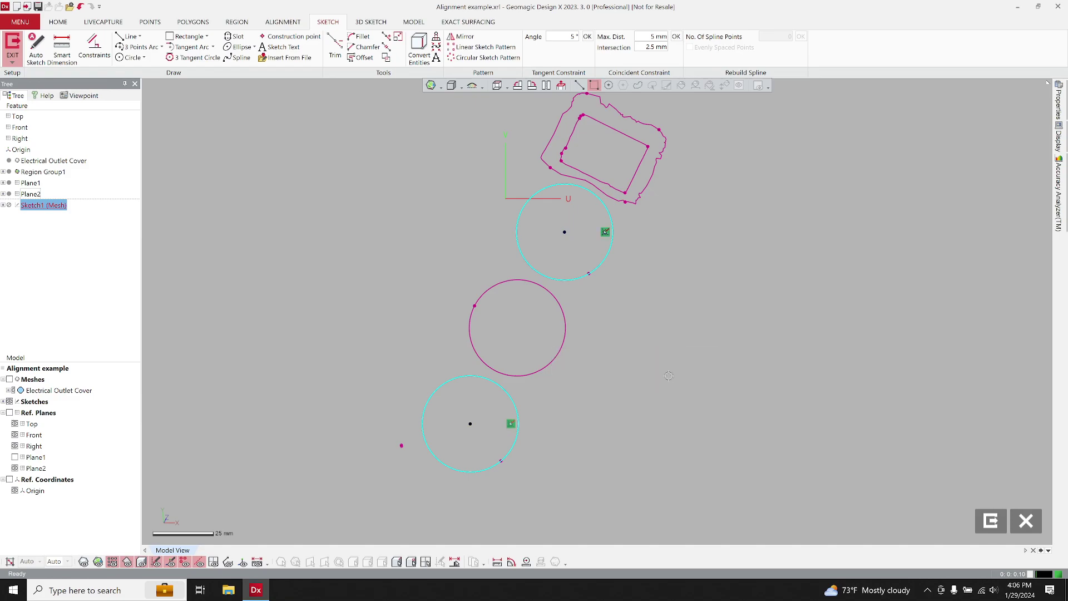
{"action": "left_click", "coordinate": [441, 282]}
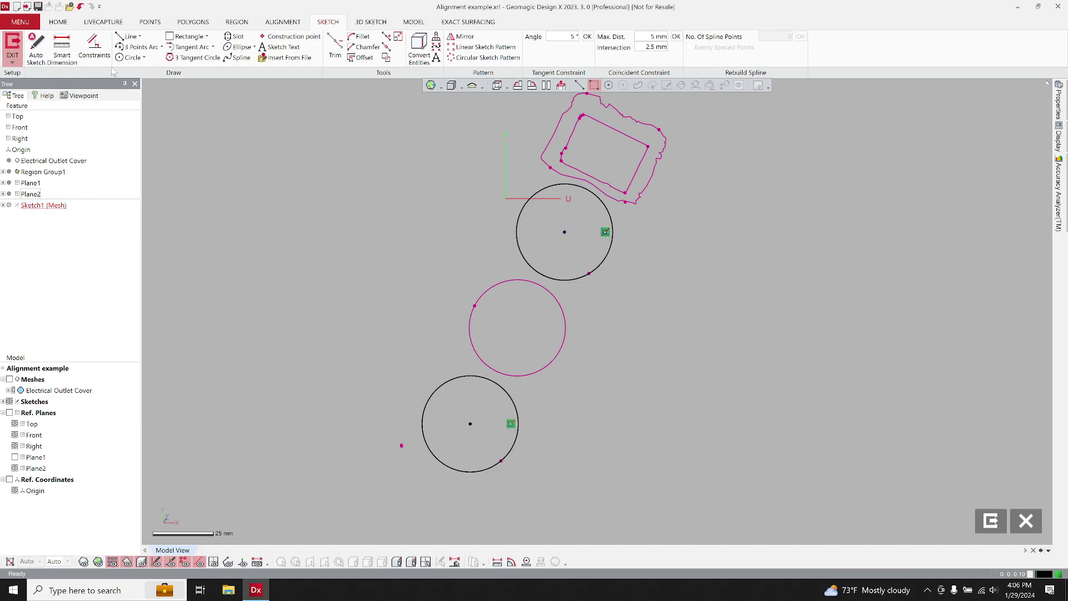
Draw a construction line between the center points of the two fitted circles.
{"action": "left_click", "coordinate": [128, 36]}
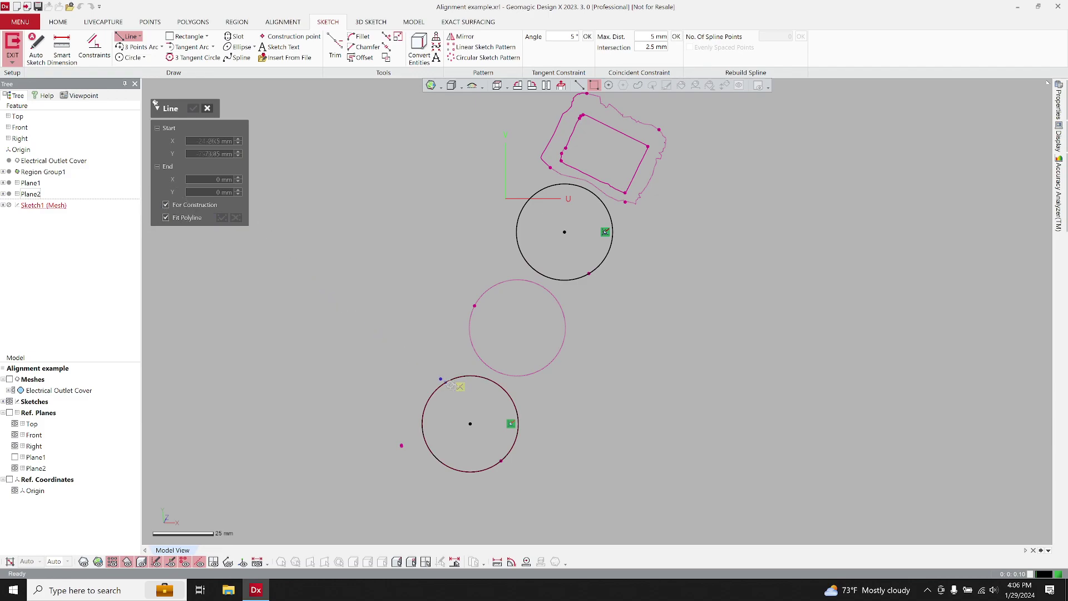
{"action": "left_click", "coordinate": [470, 424]}
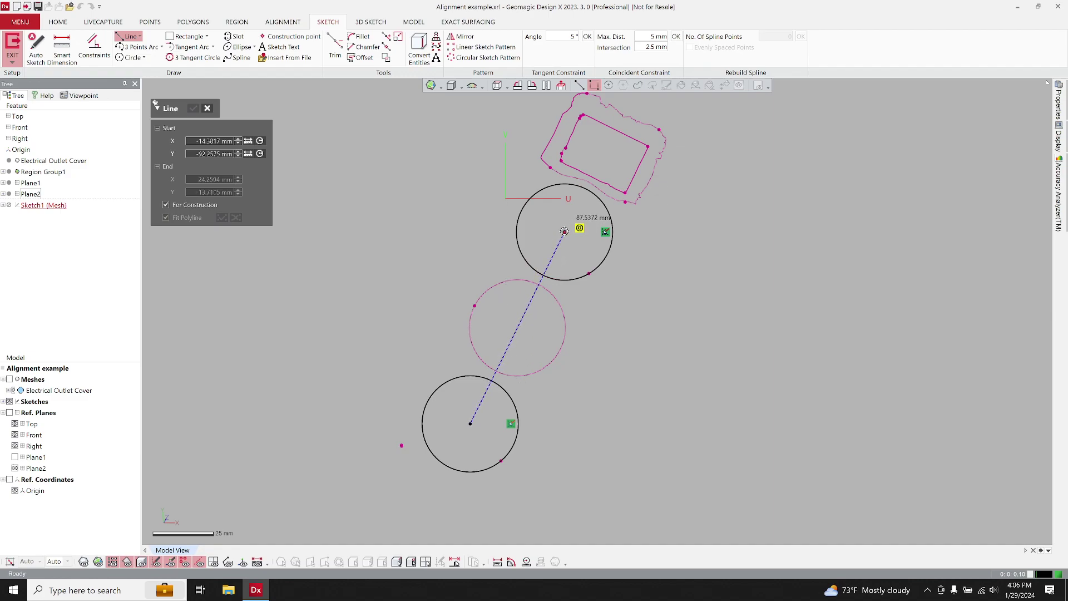
{"action": "left_click", "coordinate": [564, 232]}
{"action": "left_click", "coordinate": [193, 109]}
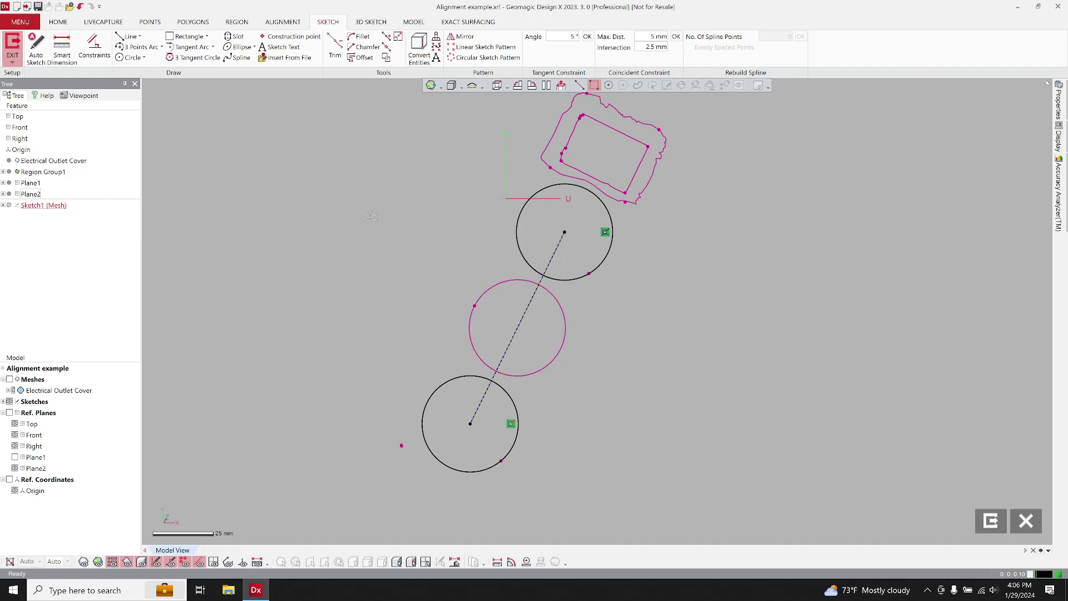
{"action": "middle_click_drag", "start_coordinate": [440, 205], "coordinate": [410, 243]}
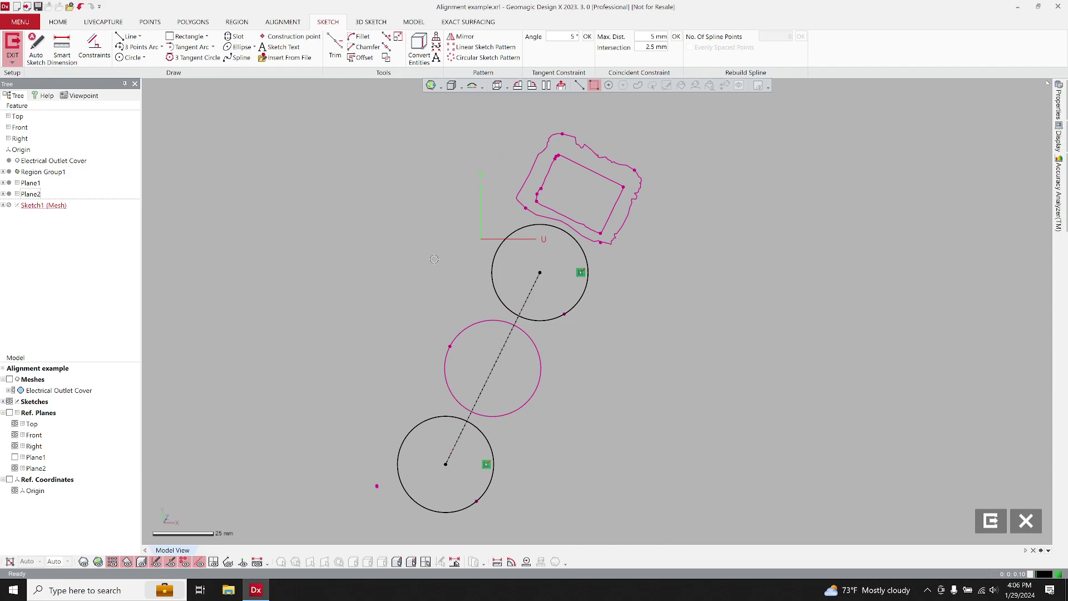
{"action": "scroll", "coordinate": [384, 300], "scroll_direction": "up", "scroll_amount": 2}
{"action": "scroll", "coordinate": [521, 248], "scroll_direction": "up", "scroll_amount": 2}
{"action": "scroll", "coordinate": [512, 255], "scroll_direction": "up", "scroll_amount": 3}
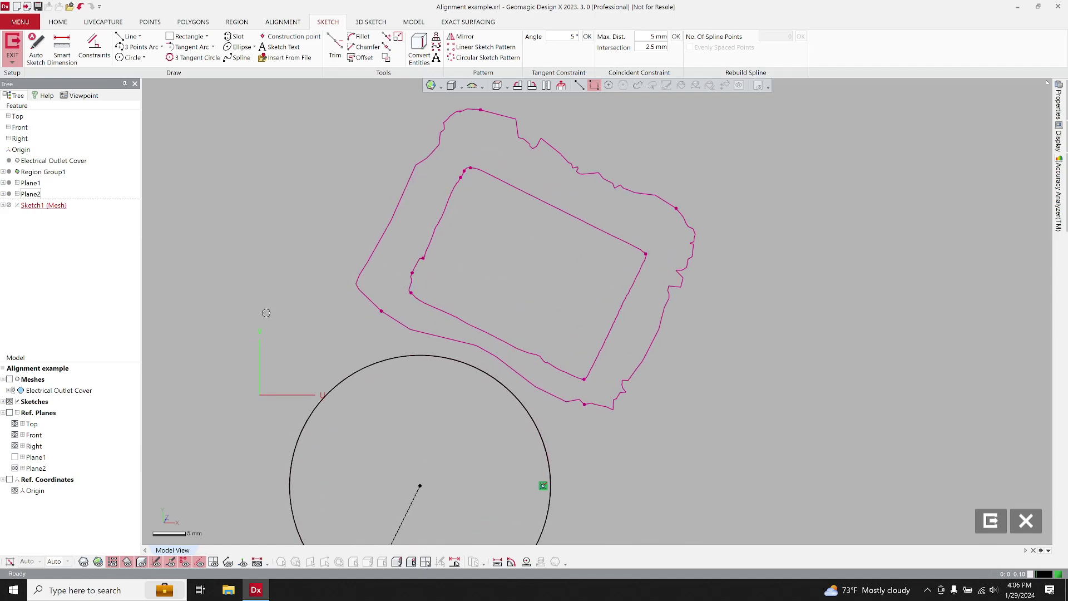
{"action": "mouse_move", "coordinate": [266, 312]}
{"action": "right_mouse_down"}
{"action": "mouse_move", "coordinate": [265, 356]}
{"action": "mouse_move", "coordinate": [284, 406]}
{"action": "right_mouse_up"}
{"action": "middle_click_drag", "start_coordinate": [340, 375], "coordinate": [338, 302]}
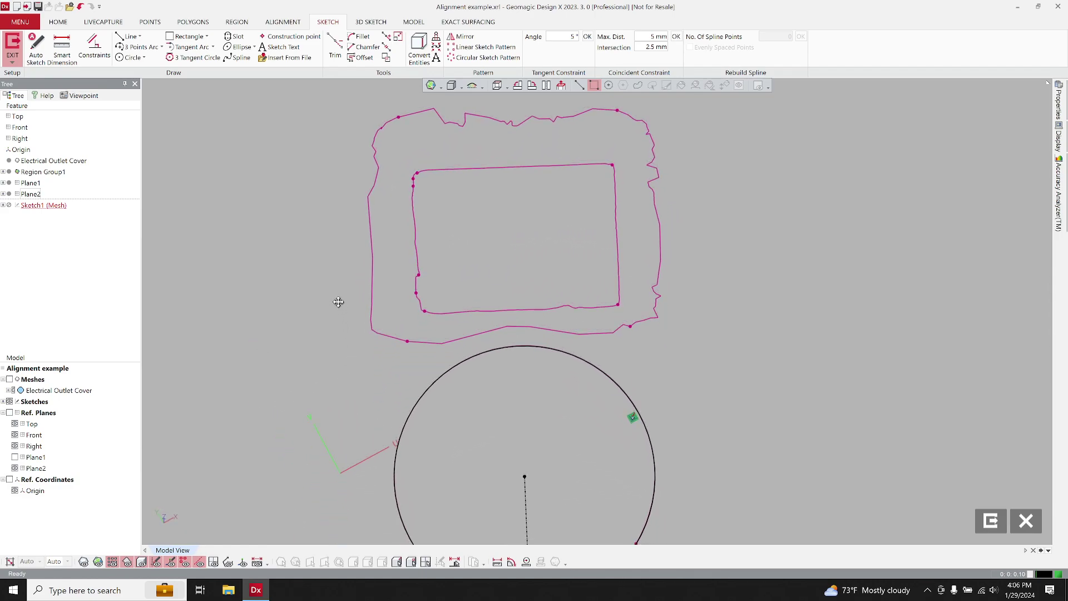
{"action": "left_click", "coordinate": [184, 37]}
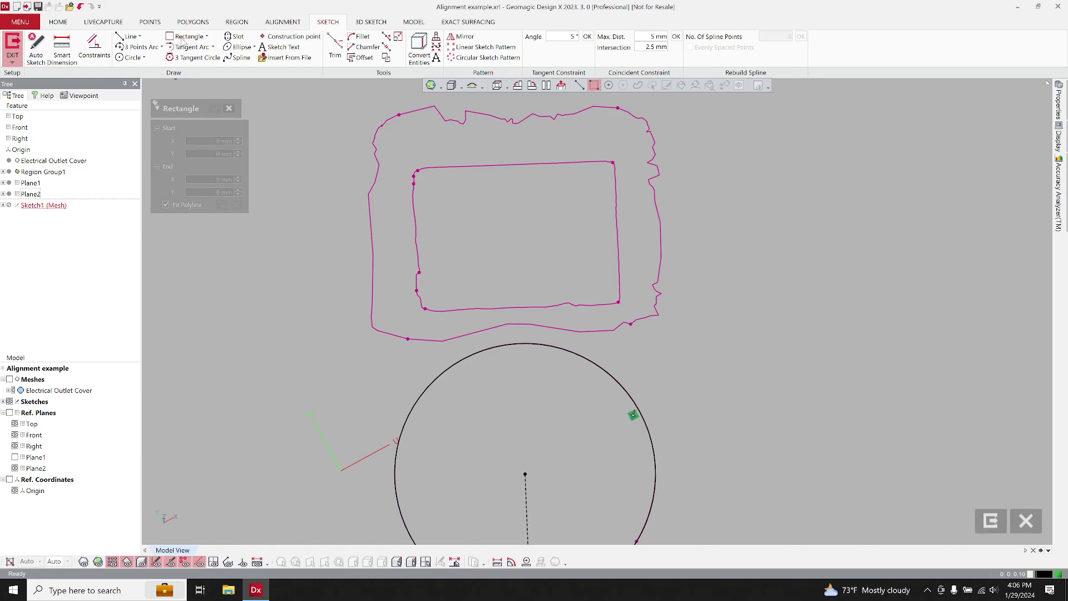
{"action": "left_click", "coordinate": [406, 155]}
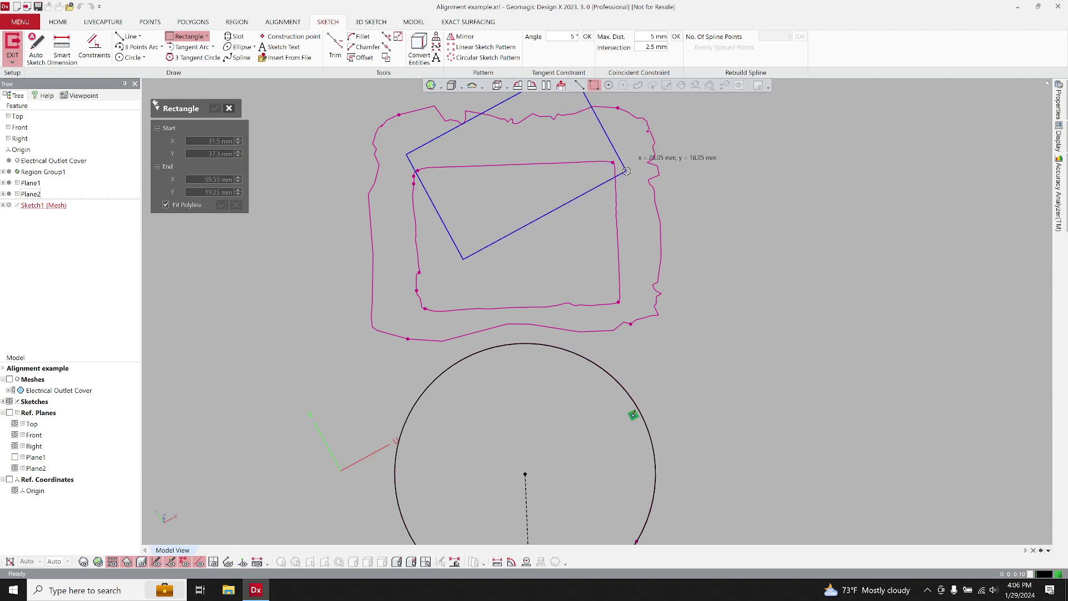
{"action": "left_click", "coordinate": [626, 171]}
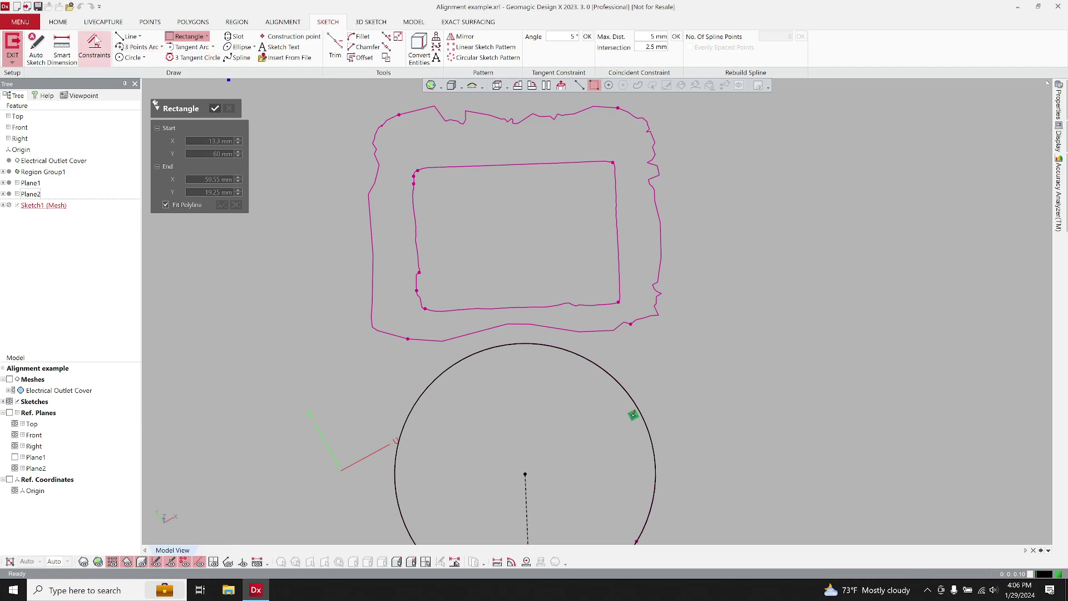
Fit lines to the upper and lower edges of the inner rectangular opening's section polyline.
{"action": "left_click", "coordinate": [129, 37]}
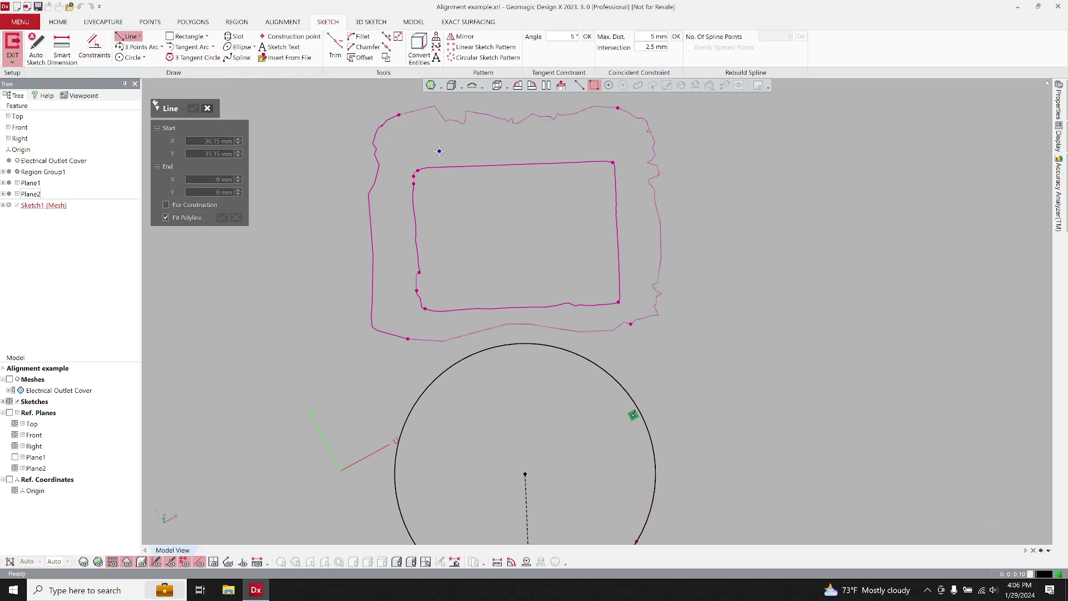
{"action": "middle_click_drag", "start_coordinate": [434, 151], "coordinate": [419, 161]}
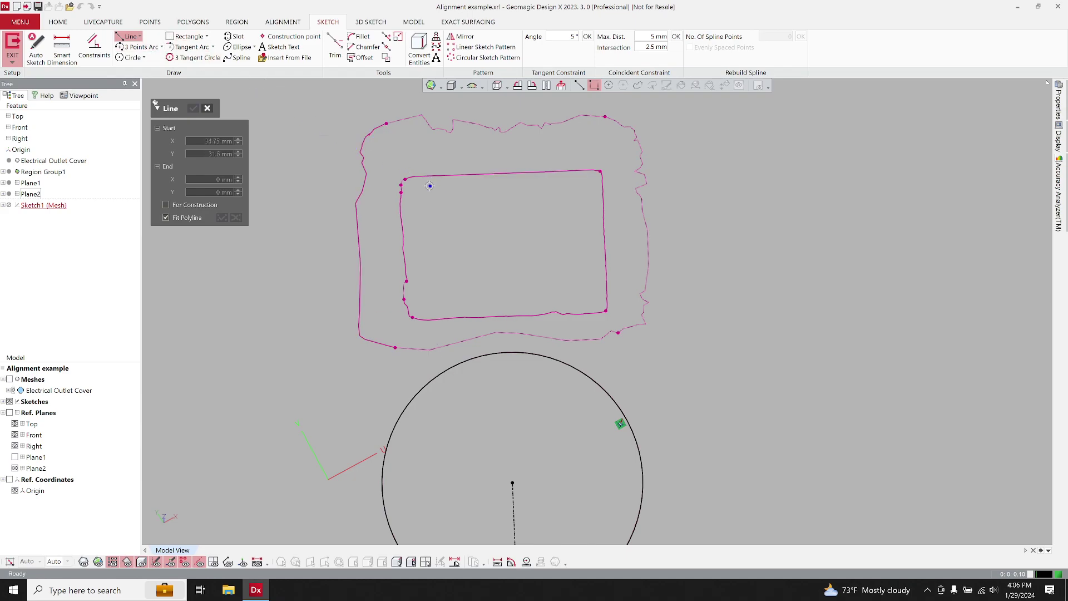
{"action": "left_click_drag", "start_coordinate": [419, 184], "coordinate": [591, 161]}
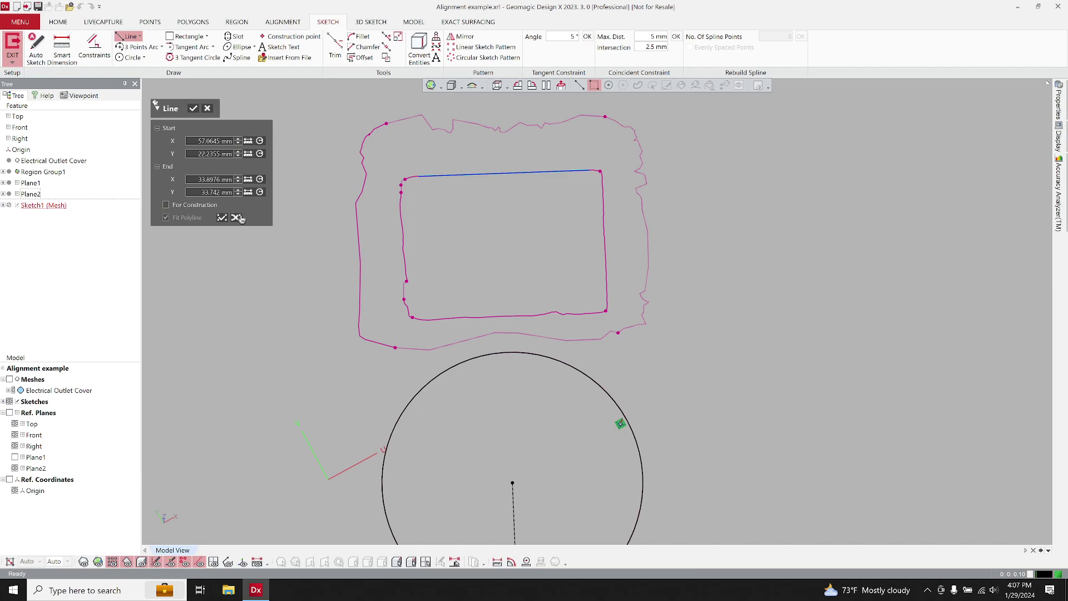
{"action": "left_click", "coordinate": [223, 219]}
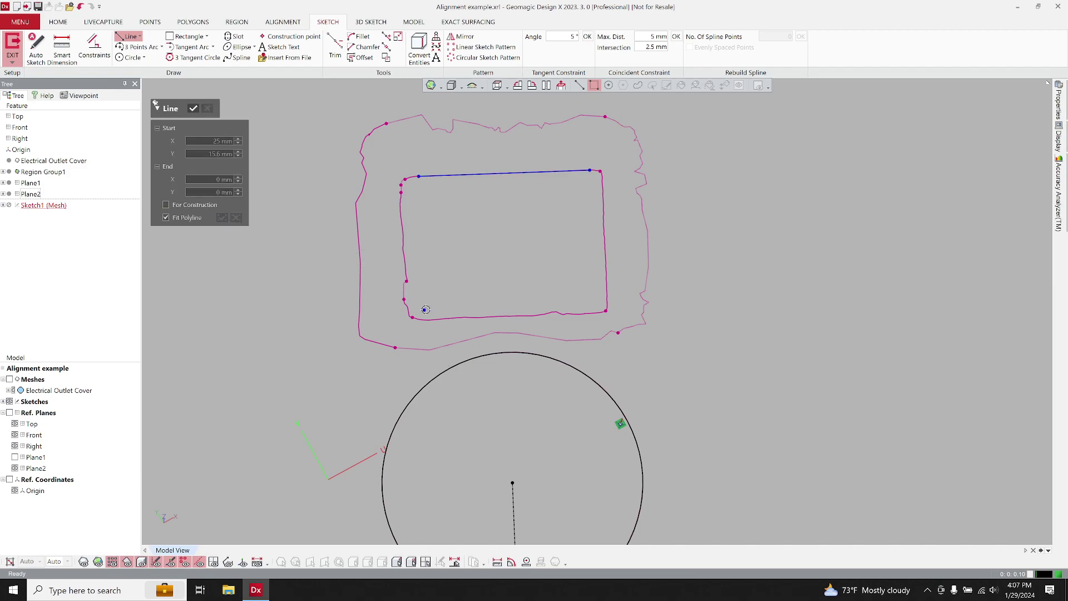
{"action": "left_click_drag", "start_coordinate": [425, 310], "coordinate": [606, 312]}
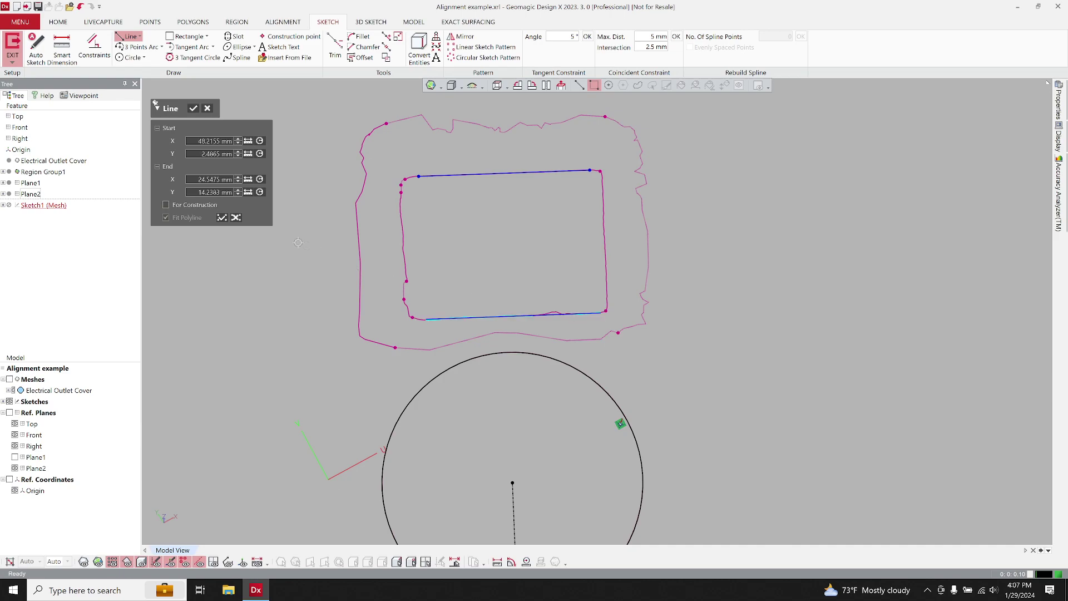
{"action": "left_click", "coordinate": [223, 218]}
Fit lines to the right edge and the short lower-left segment of the rectangular opening's polyline.
{"action": "left_click", "coordinate": [604, 221]}
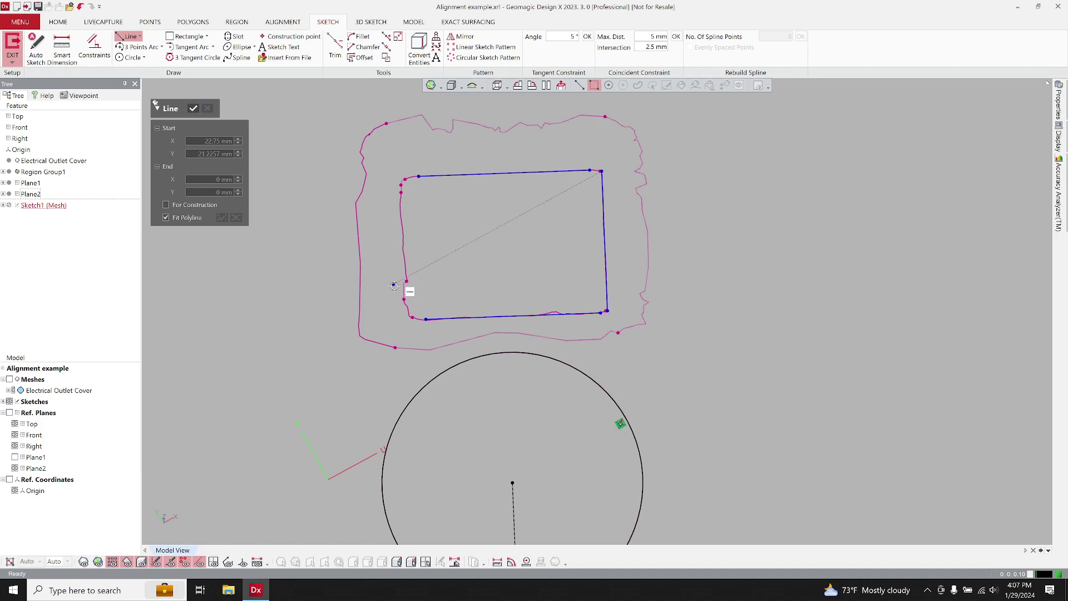
{"action": "left_click_drag", "start_coordinate": [394, 285], "coordinate": [419, 328]}
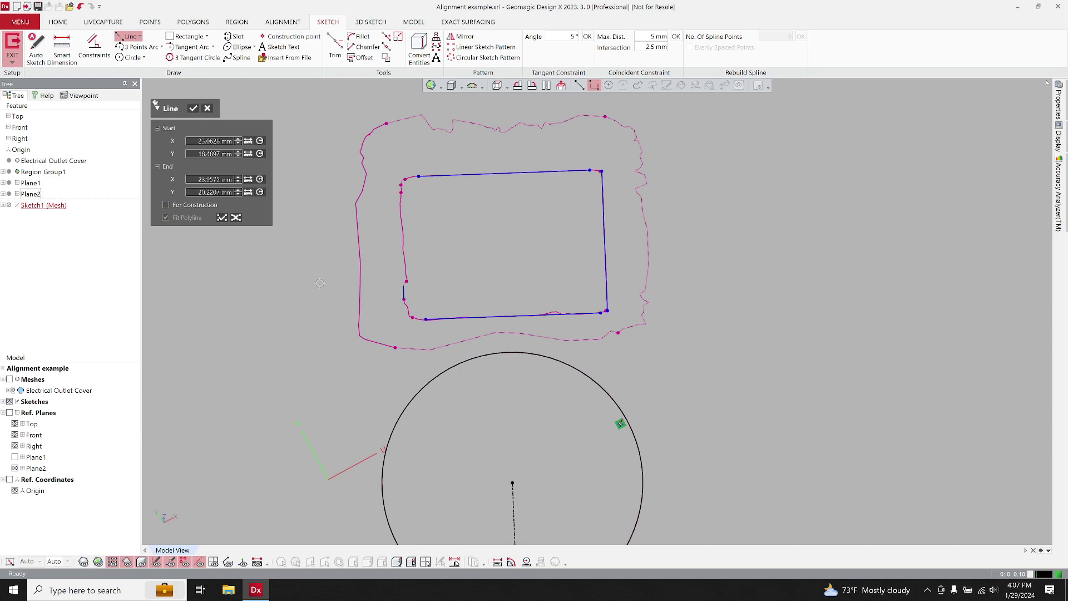
{"action": "left_click", "coordinate": [222, 218]}
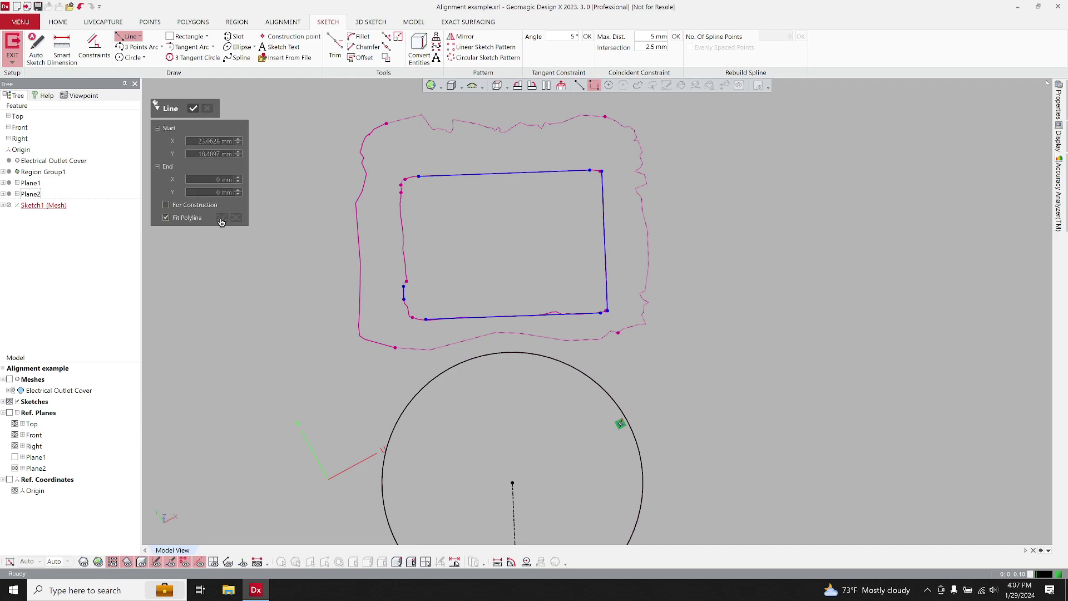
{"action": "left_click", "coordinate": [193, 108]}
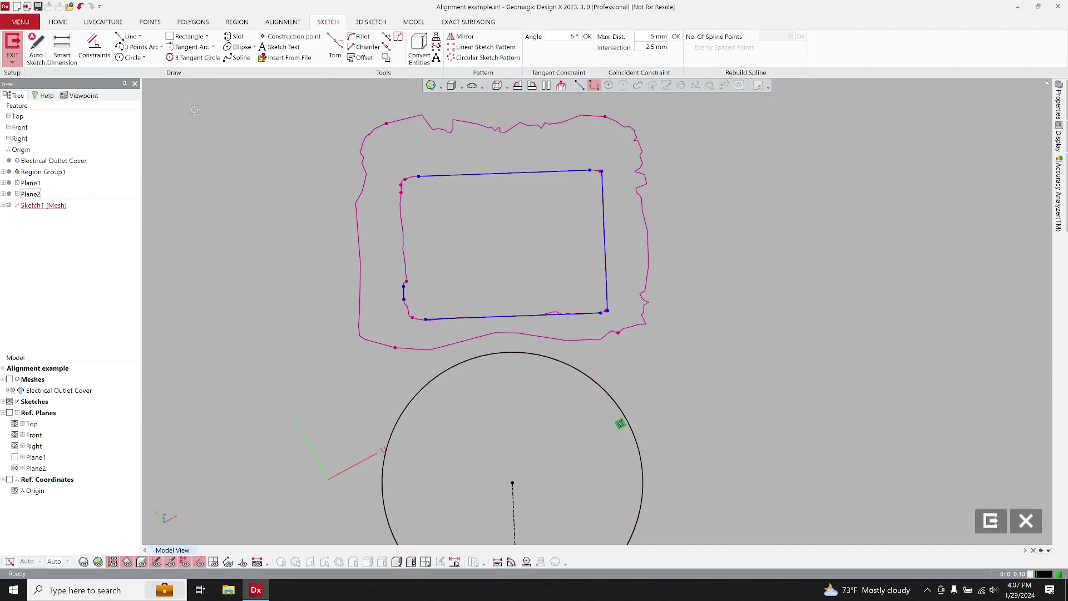
Join the four fitted lines into a closed rectangle with Corner Trim at each corner.
{"action": "left_click", "coordinate": [336, 55]}
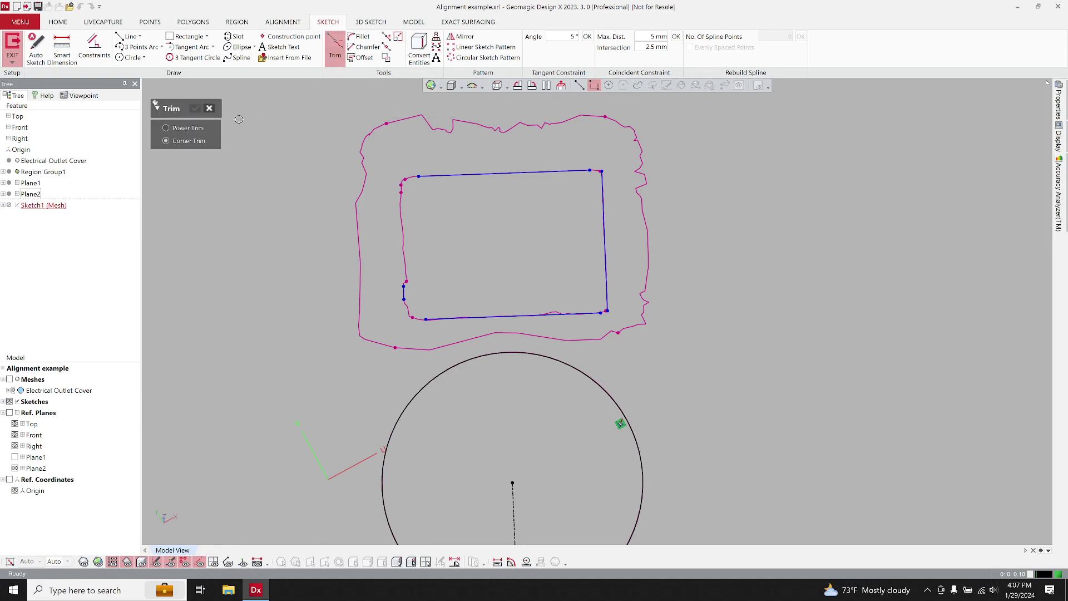
{"action": "left_click", "coordinate": [404, 296]}
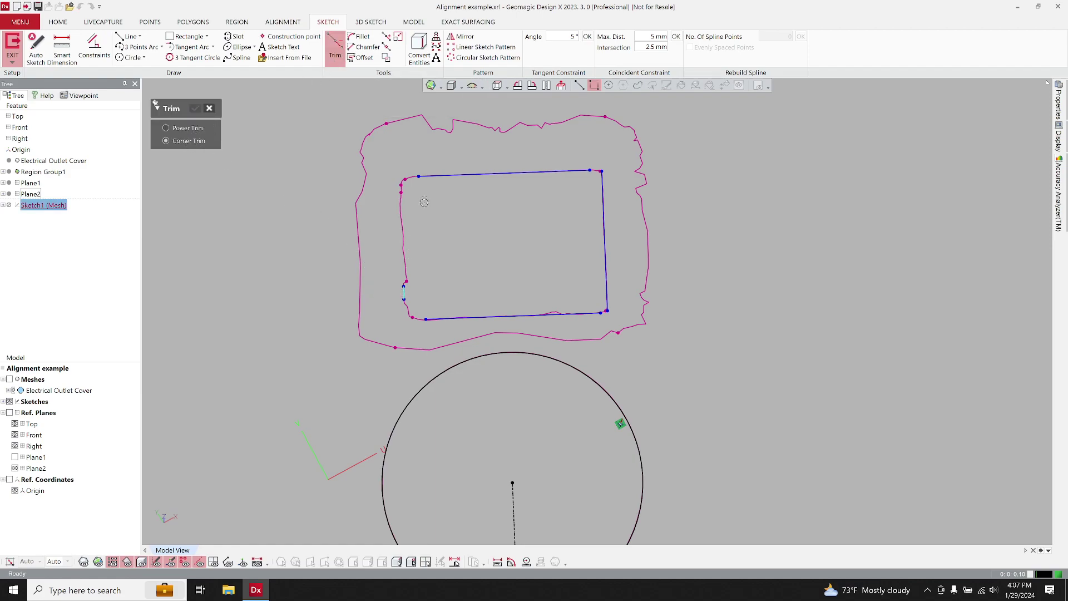
{"action": "left_click", "coordinate": [425, 174]}
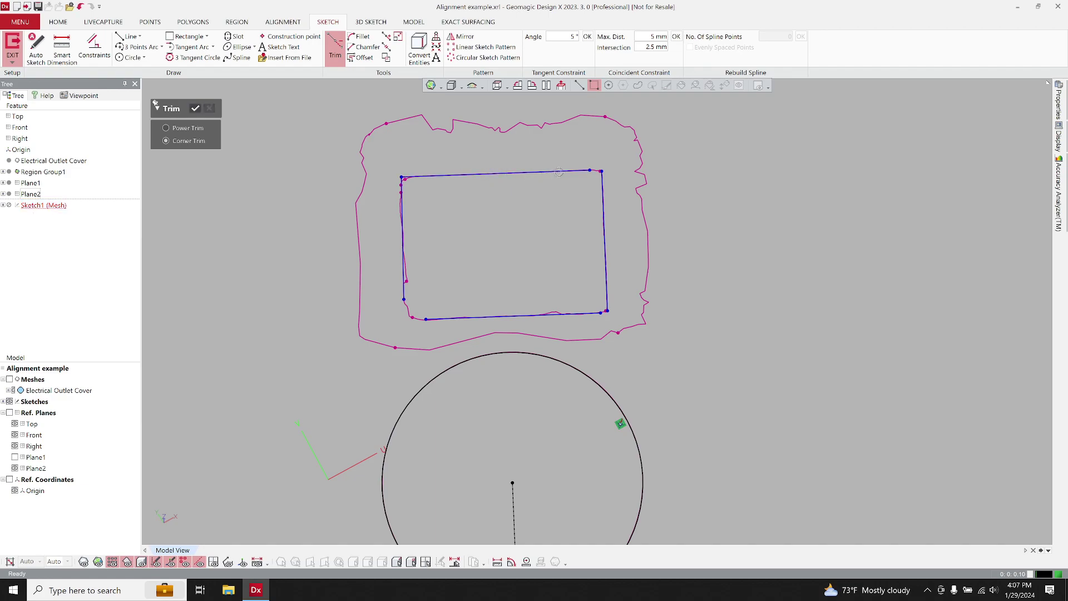
{"action": "left_click", "coordinate": [575, 172]}
{"action": "left_click", "coordinate": [605, 190]}
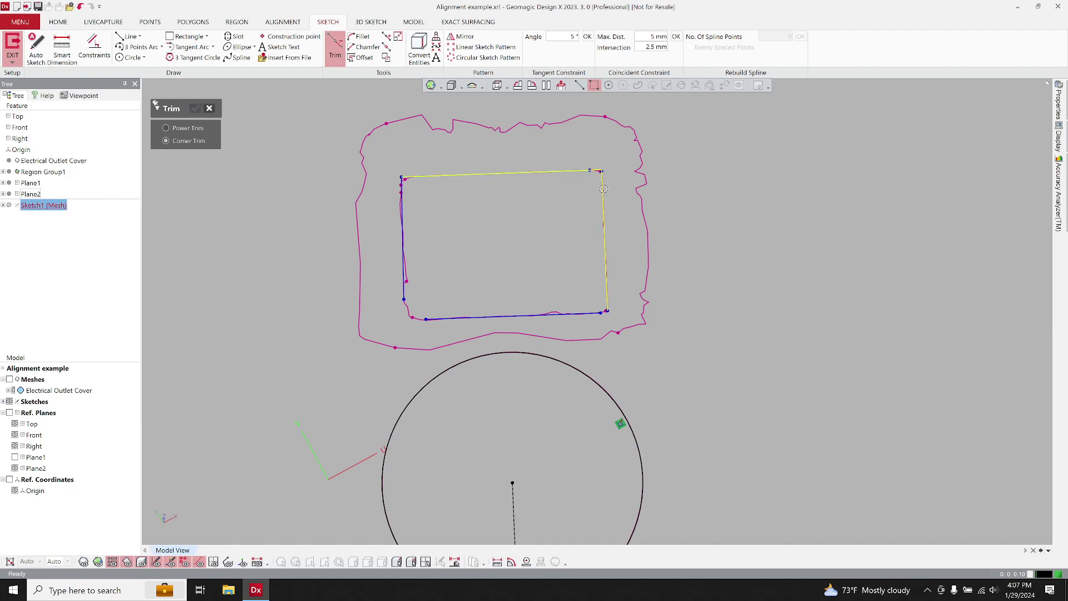
{"action": "left_click", "coordinate": [608, 278]}
{"action": "left_click", "coordinate": [579, 314]}
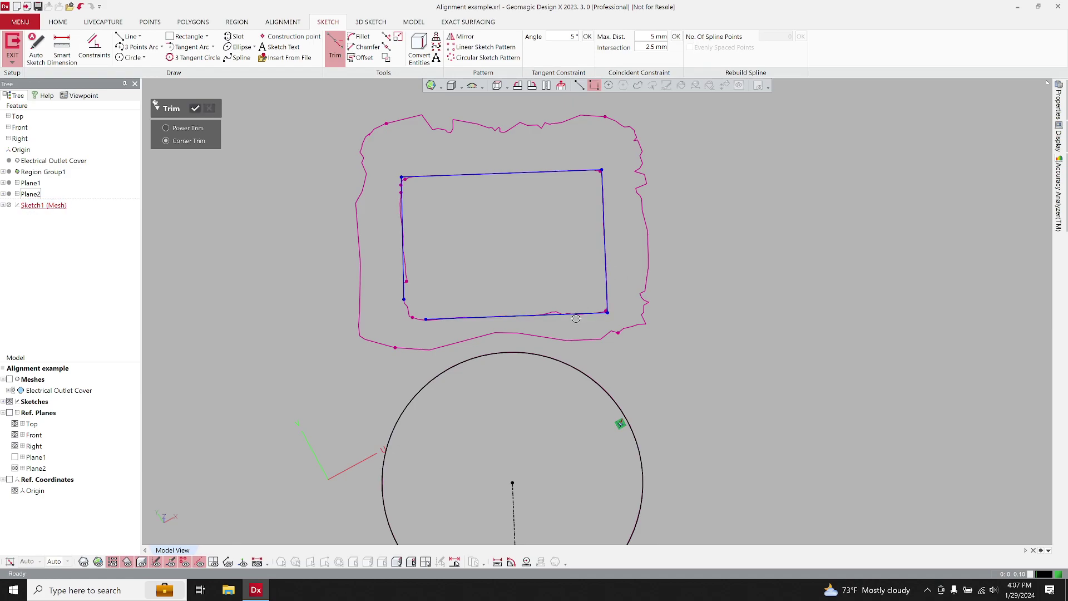
{"action": "left_click", "coordinate": [440, 322]}
{"action": "left_click", "coordinate": [404, 281]}
{"action": "left_click", "coordinate": [208, 108]}
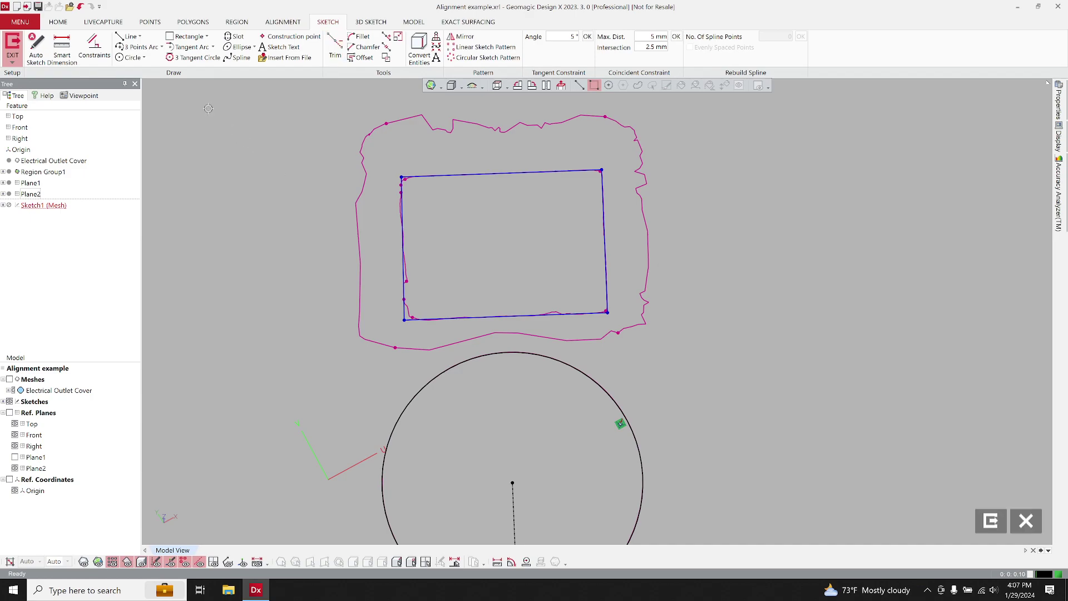
Constrain the rectangle's lower line perpendicular to the construction line between the circle centers.
{"action": "scroll", "coordinate": [338, 273], "scroll_direction": "down", "scroll_amount": 2}
{"action": "right_click_drag", "start_coordinate": [327, 341], "coordinate": [351, 293], "text": "ctrl"}
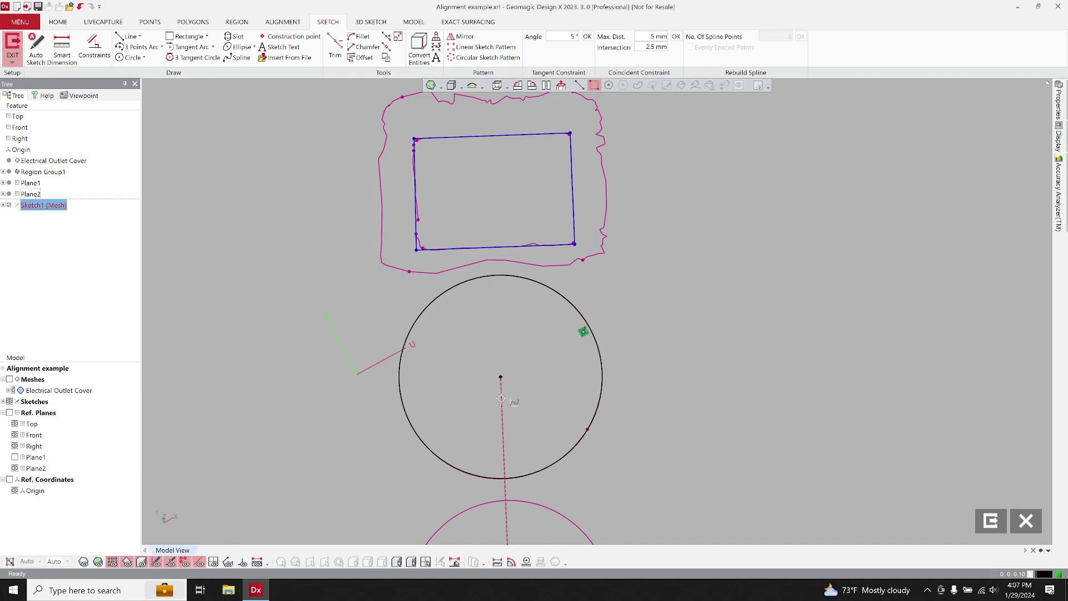
{"action": "left_click", "coordinate": [501, 399]}
{"action": "left_click", "coordinate": [455, 250]}
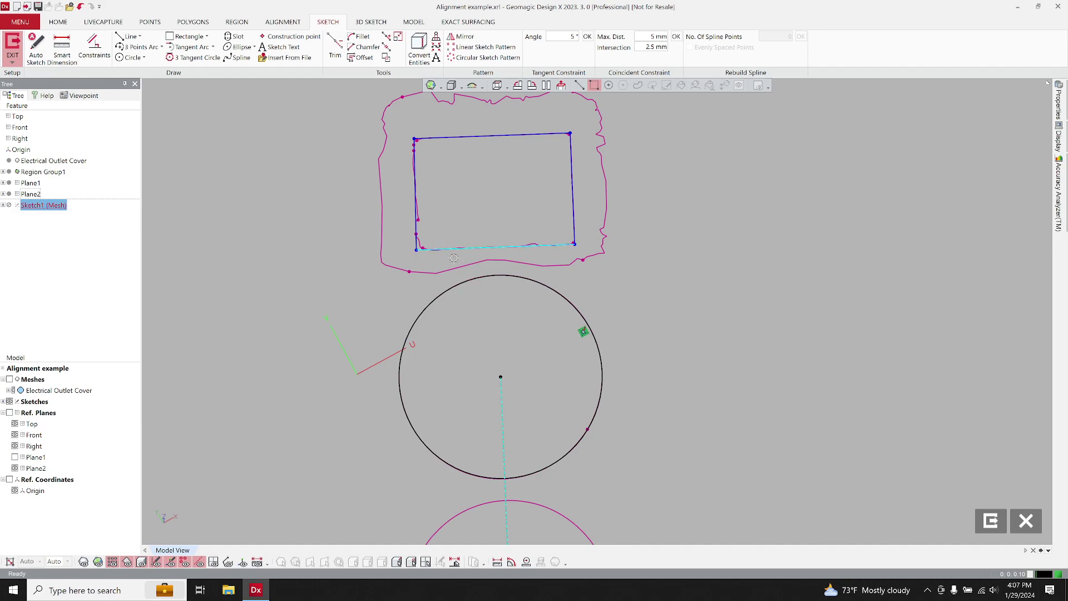
{"action": "right_click", "coordinate": [454, 258]}
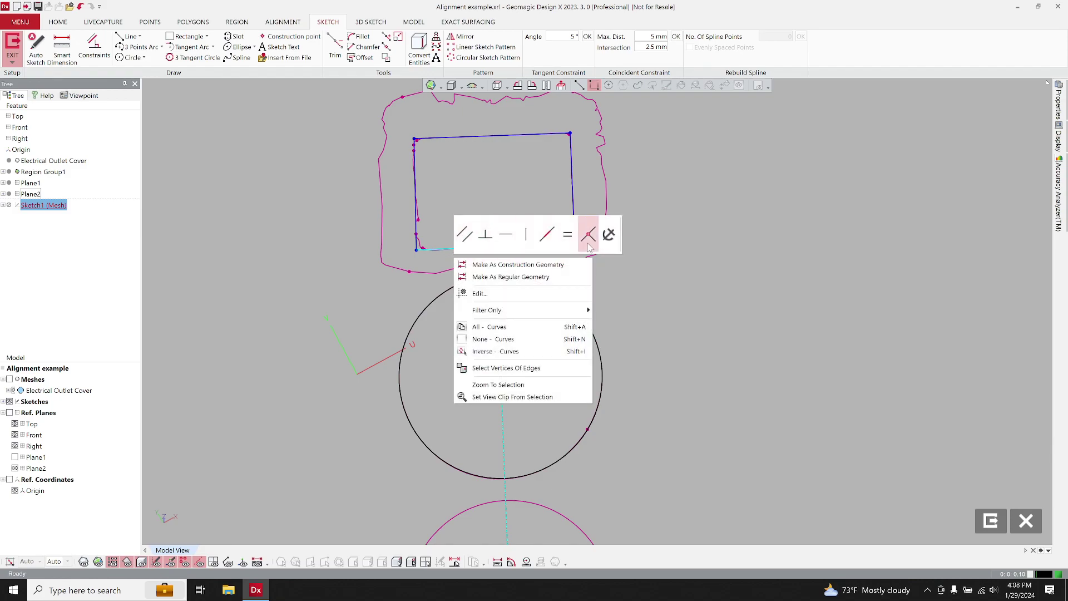
{"action": "left_click", "coordinate": [485, 238]}
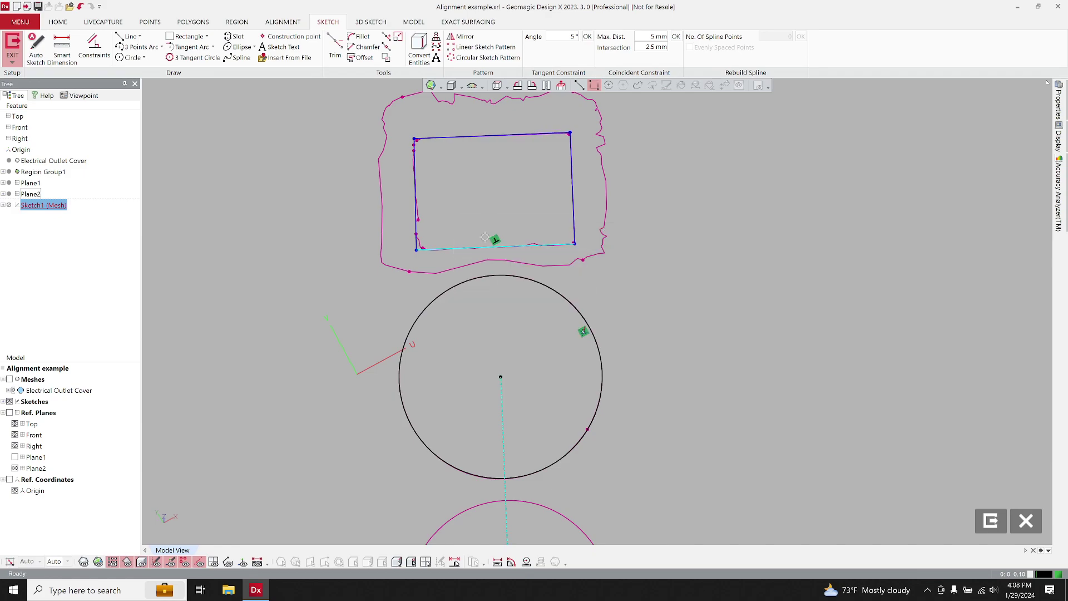
Add a parallel constraint between the rectangle's upper and lower lines.
{"action": "left_click_drag", "start_coordinate": [537, 269], "coordinate": [525, 135]}
{"action": "right_click", "coordinate": [529, 132]}
{"action": "left_click", "coordinate": [536, 100]}
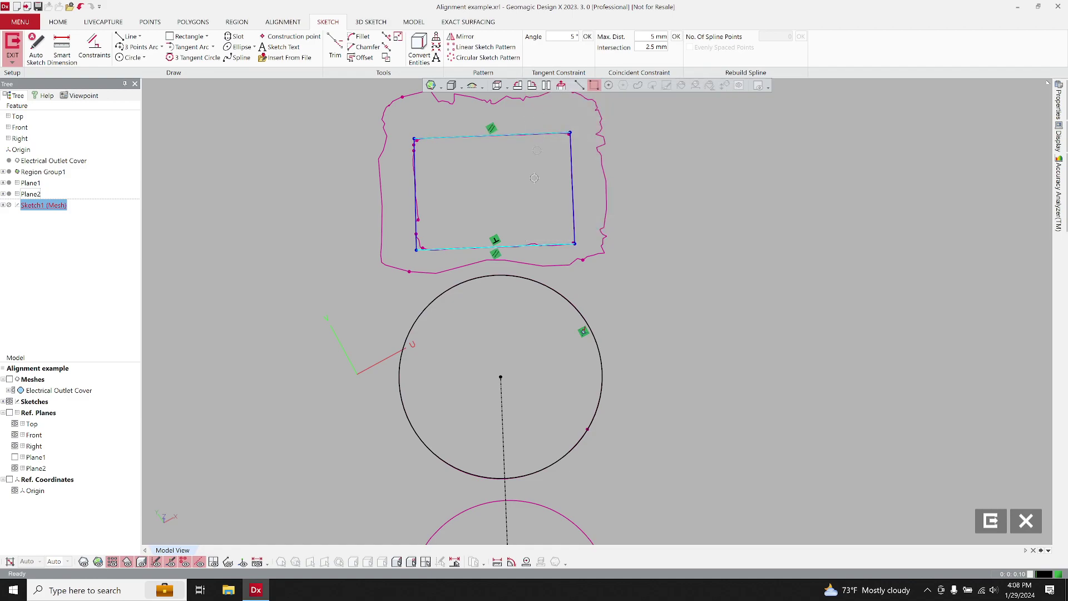
Constrain both side lines of the rectangle perpendicular to its lower line.
{"action": "left_click_drag", "start_coordinate": [524, 234], "coordinate": [528, 256]}
{"action": "left_click_drag", "start_coordinate": [543, 208], "coordinate": [592, 205], "text": "shift"}
{"action": "right_click", "coordinate": [588, 204]}
{"action": "left_click", "coordinate": [618, 191]}
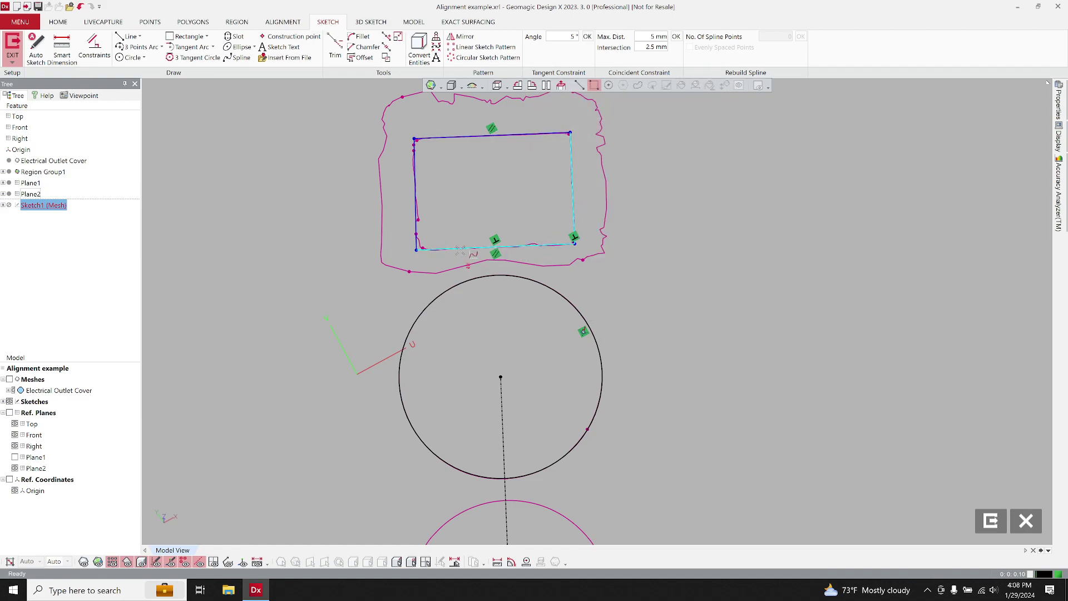
{"action": "left_click", "coordinate": [412, 207], "text": "ctrl"}
{"action": "right_click", "coordinate": [392, 209]}
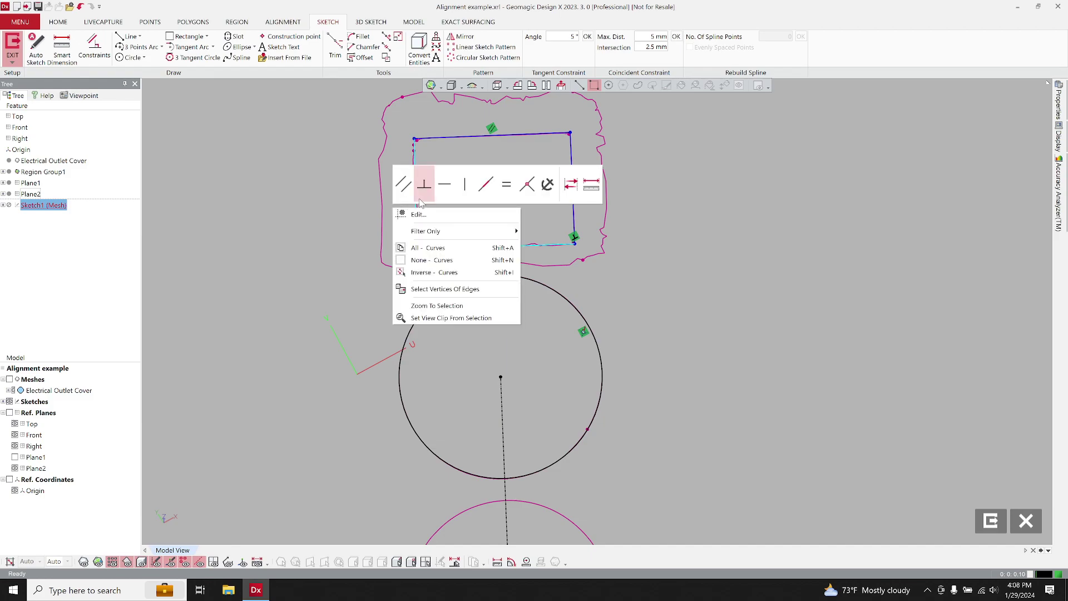
{"action": "left_click", "coordinate": [420, 180]}
{"action": "left_click", "coordinate": [371, 209]}
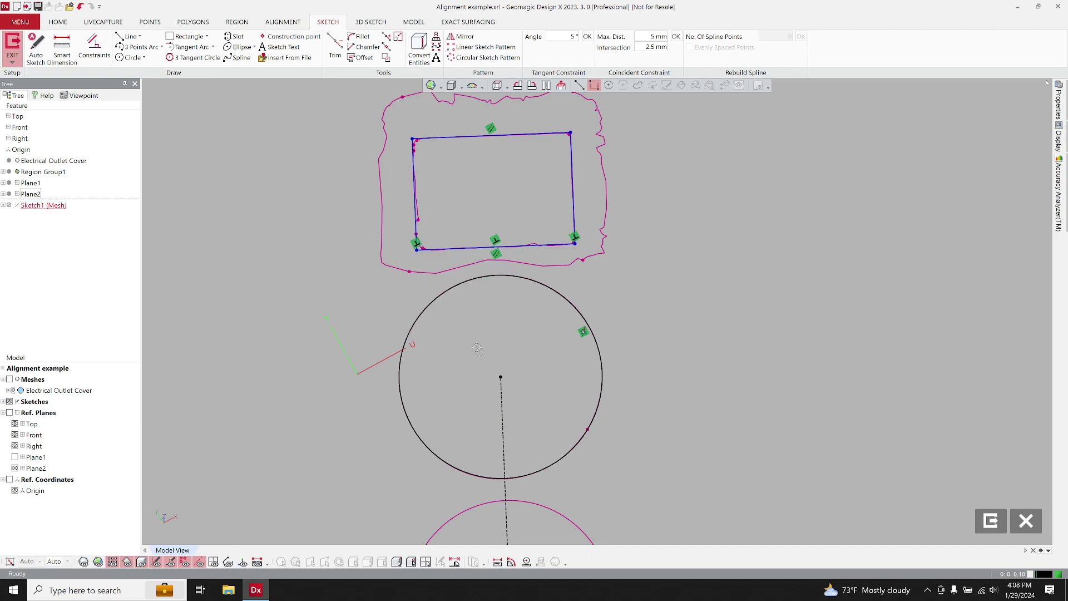
Apply a Symmetry constraint to the rectangle's two upper corner points about the construction line.
{"action": "left_click", "coordinate": [502, 387]}
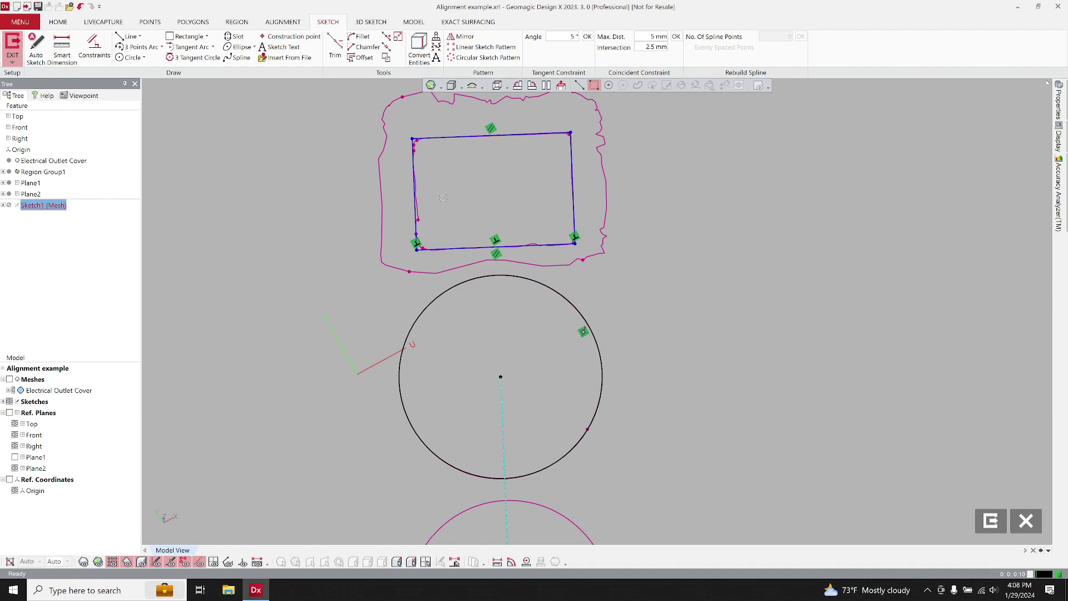
{"action": "left_click", "coordinate": [412, 139]}
{"action": "left_click", "coordinate": [572, 133]}
{"action": "right_click", "coordinate": [543, 166]}
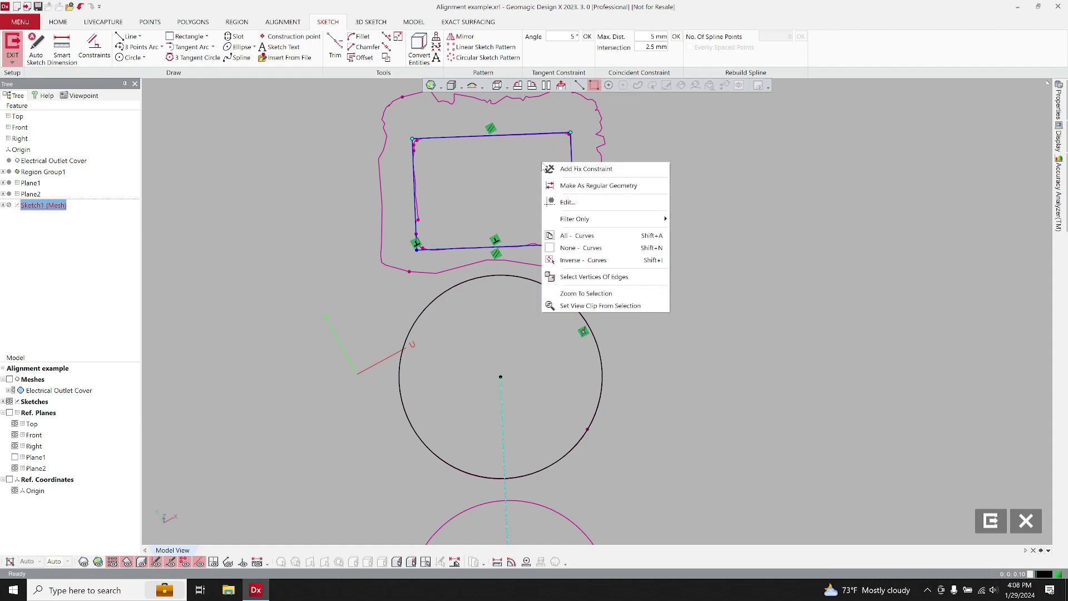
{"action": "left_click", "coordinate": [576, 203]}
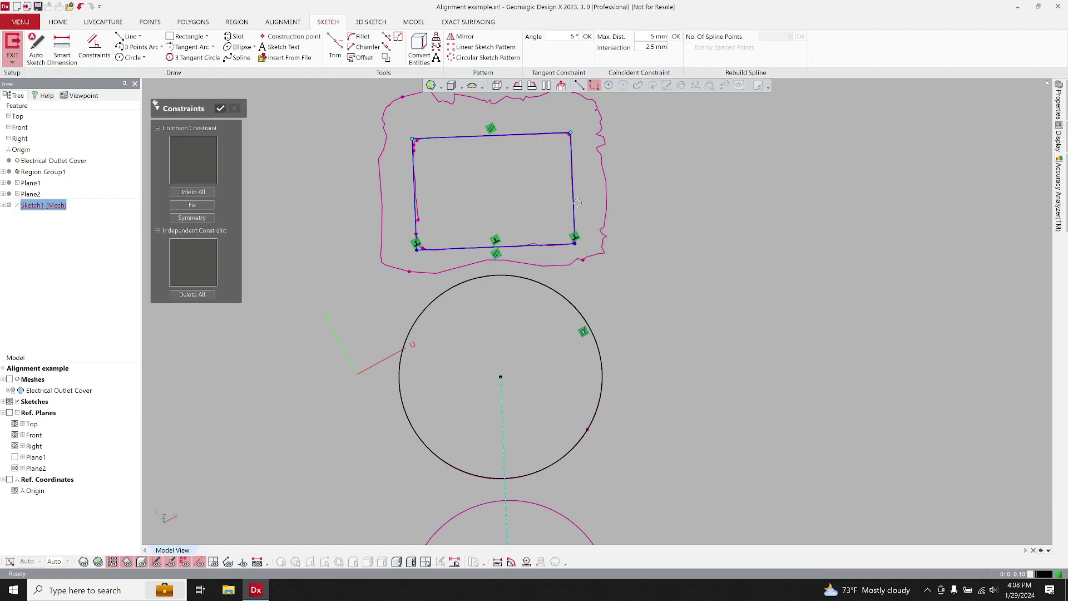
{"action": "left_click", "coordinate": [204, 220]}
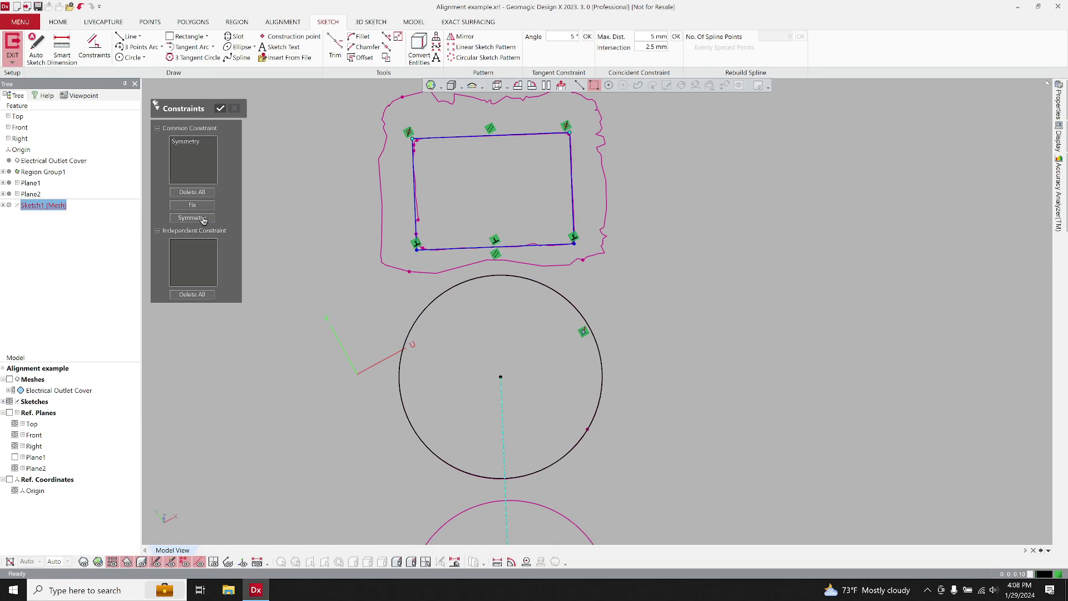
{"action": "left_click", "coordinate": [219, 109]}
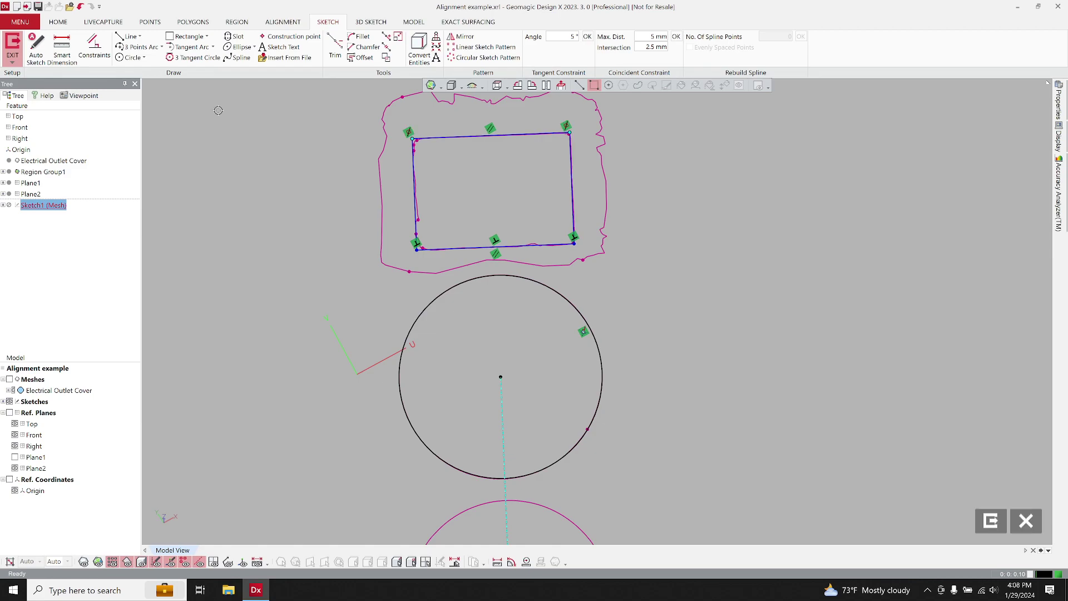
Show the meshes again to compare the constrained rectangle with the scanned opening.
{"action": "scroll", "coordinate": [357, 245], "scroll_direction": "down", "scroll_amount": 2}
{"action": "mouse_move", "coordinate": [340, 370]}
{"action": "right_mouse_down", "text": "ctrl"}
{"action": "mouse_move", "coordinate": [355, 303]}
{"action": "mouse_move", "coordinate": [352, 400]}
{"action": "right_mouse_up", "text": "ctrl"}
{"action": "scroll", "coordinate": [352, 400], "scroll_direction": "up", "scroll_amount": 3}
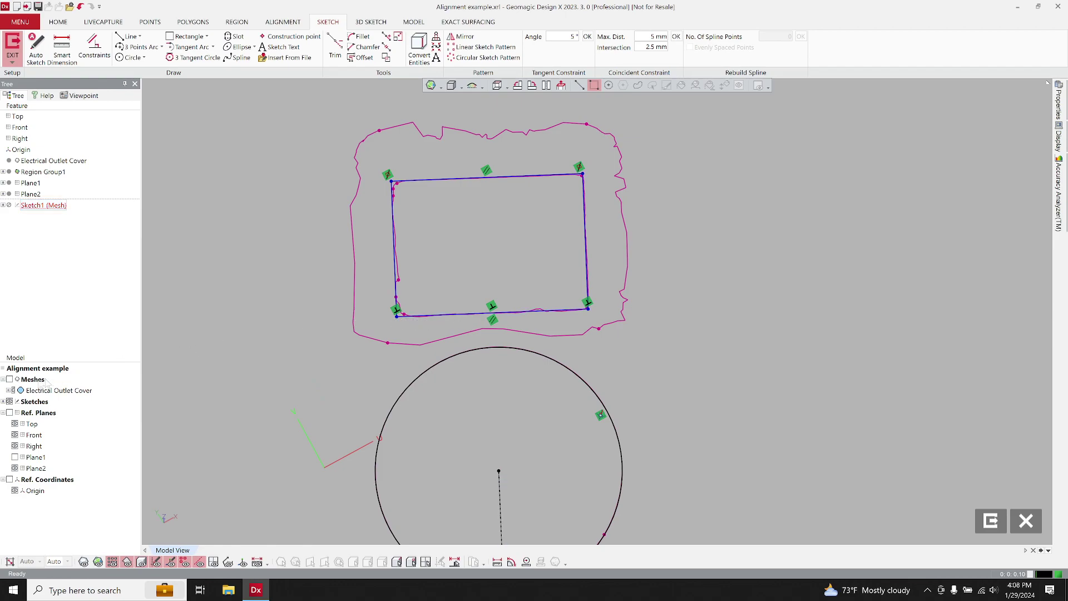
{"action": "left_click", "coordinate": [9, 380]}
{"action": "scroll", "coordinate": [338, 266], "scroll_direction": "up", "scroll_amount": 5}
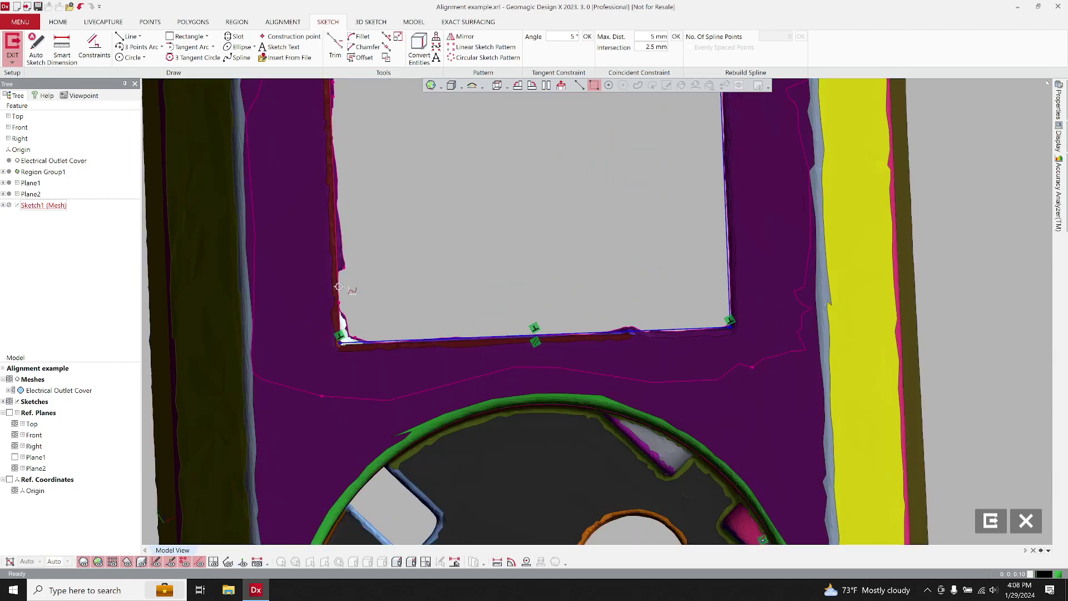
{"action": "right_click_drag", "start_coordinate": [585, 221], "coordinate": [562, 283], "text": "ctrl"}
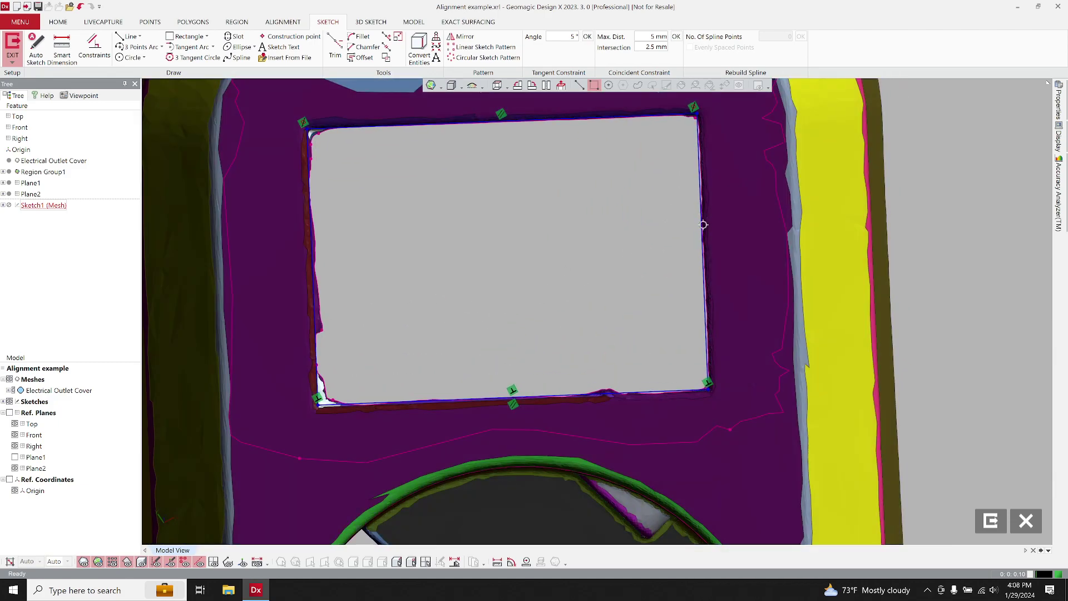
Nudge the rectangle's right, lower and upper lines slightly to match the edges of the mesh opening.
{"action": "left_click", "coordinate": [704, 225]}
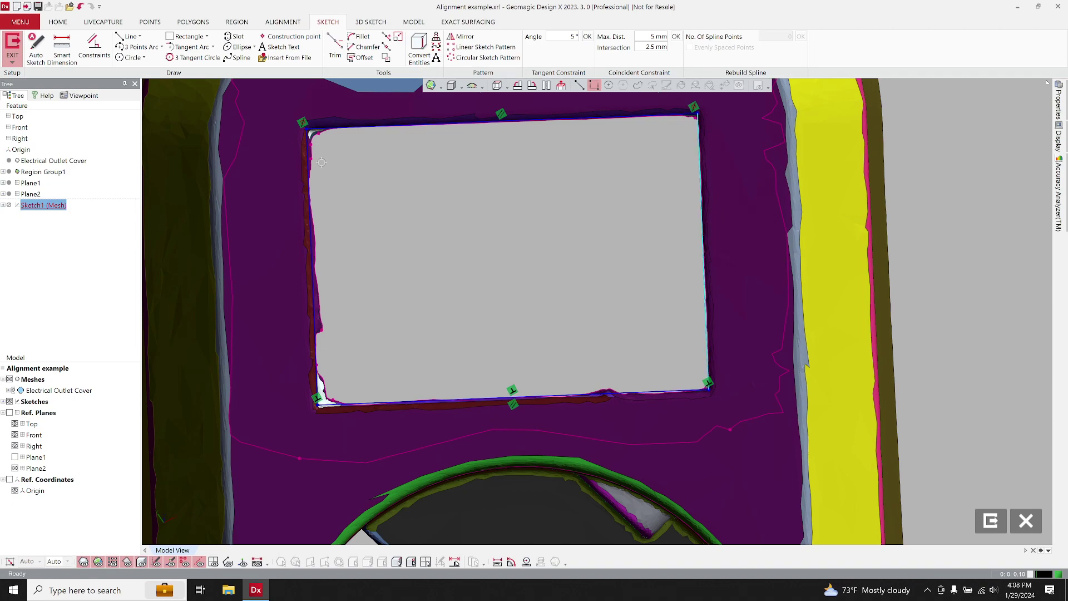
{"action": "left_click", "coordinate": [455, 399]}
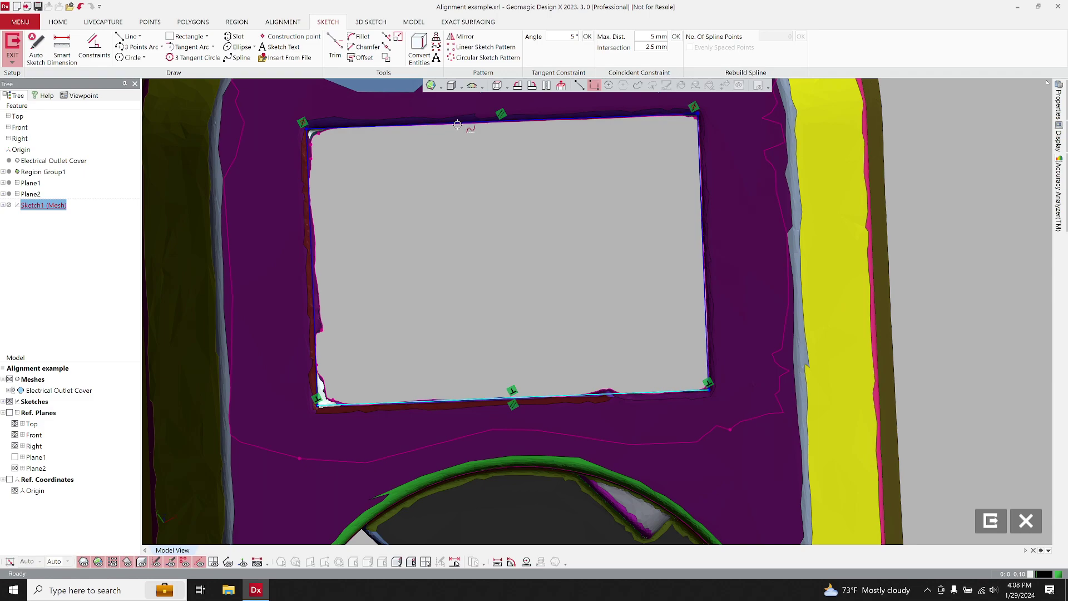
{"action": "left_click_drag", "start_coordinate": [457, 125], "coordinate": [456, 127]}
{"action": "left_click", "coordinate": [444, 158]}
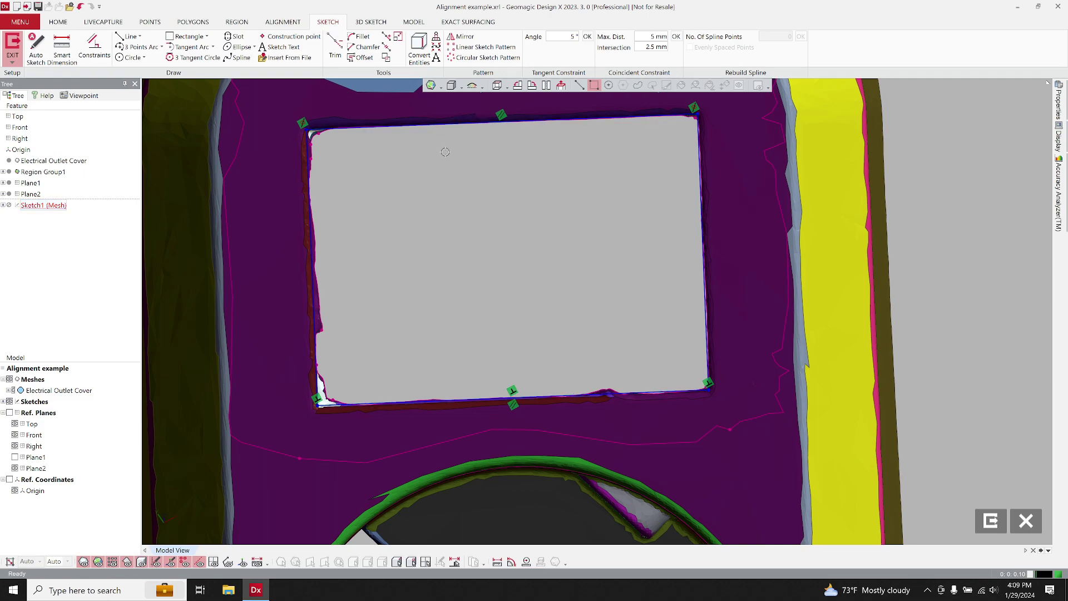
Apply a Fixed constraint to the rectangle's upper line and right line.
{"action": "left_click", "coordinate": [456, 126]}
{"action": "right_click", "coordinate": [448, 134]}
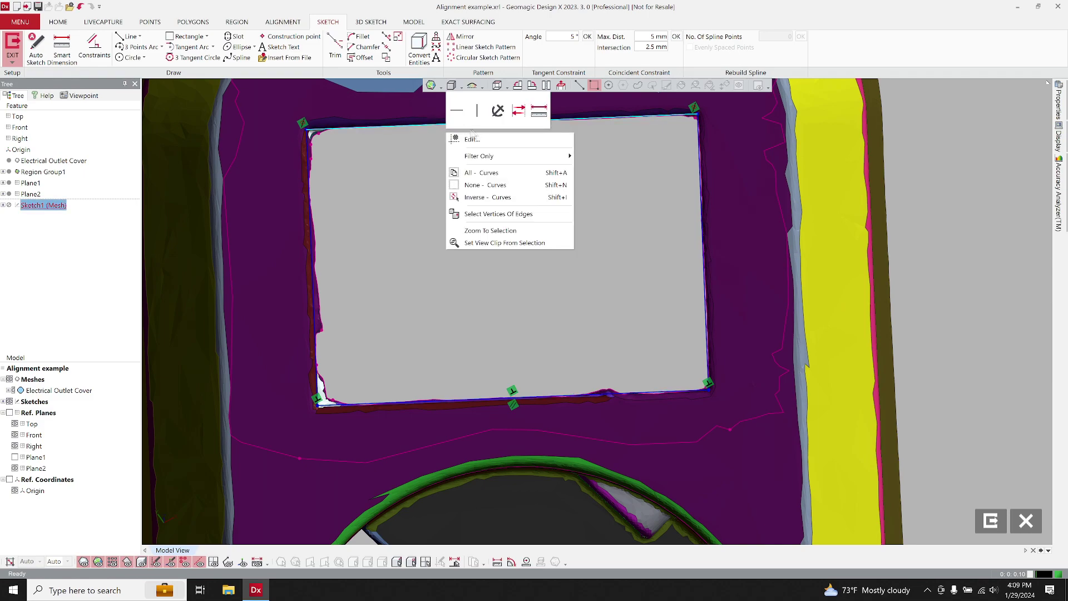
{"action": "left_click", "coordinate": [498, 111]}
{"action": "left_click_drag", "start_coordinate": [653, 228], "coordinate": [726, 236]}
{"action": "right_click", "coordinate": [732, 238]}
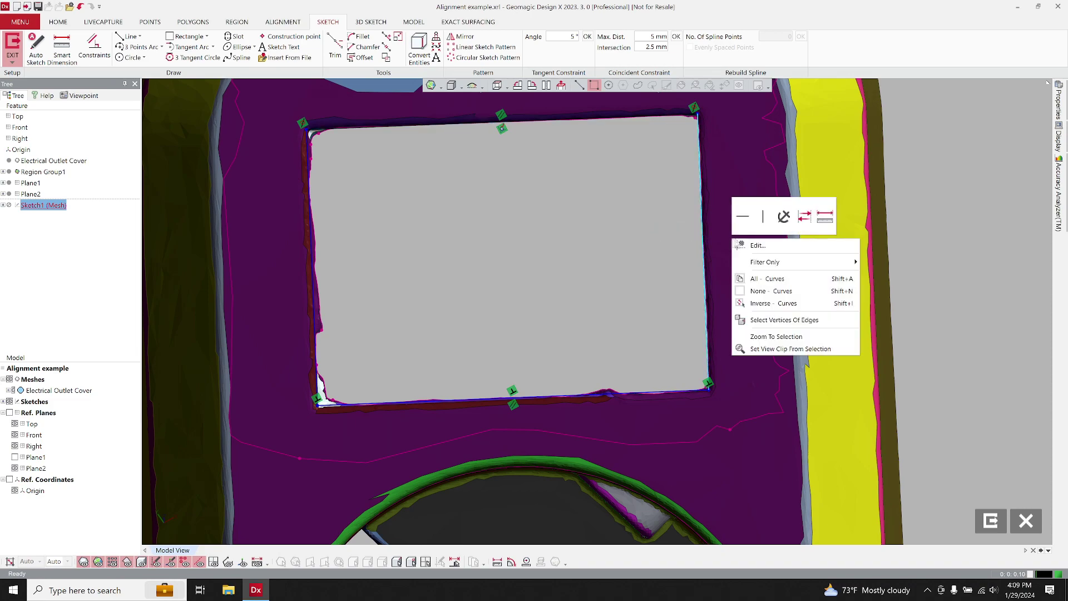
{"action": "left_click", "coordinate": [779, 218]}
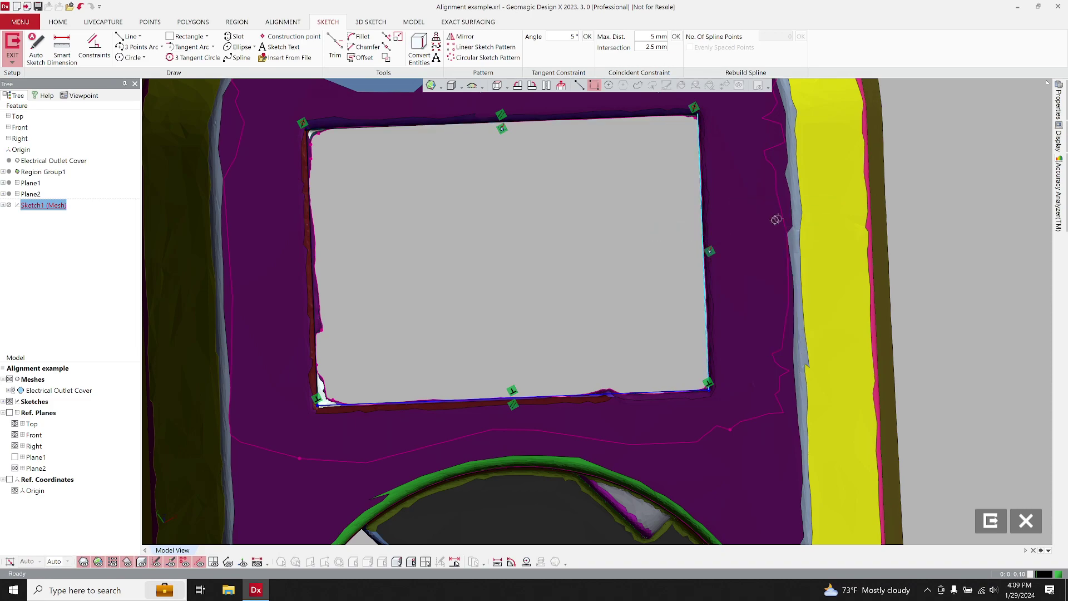
Apply a Fixed constraint to the rectangle's lower line and hide the meshes.
{"action": "left_click", "coordinate": [568, 397]}
{"action": "right_click", "coordinate": [567, 403]}
{"action": "left_click", "coordinate": [619, 381]}
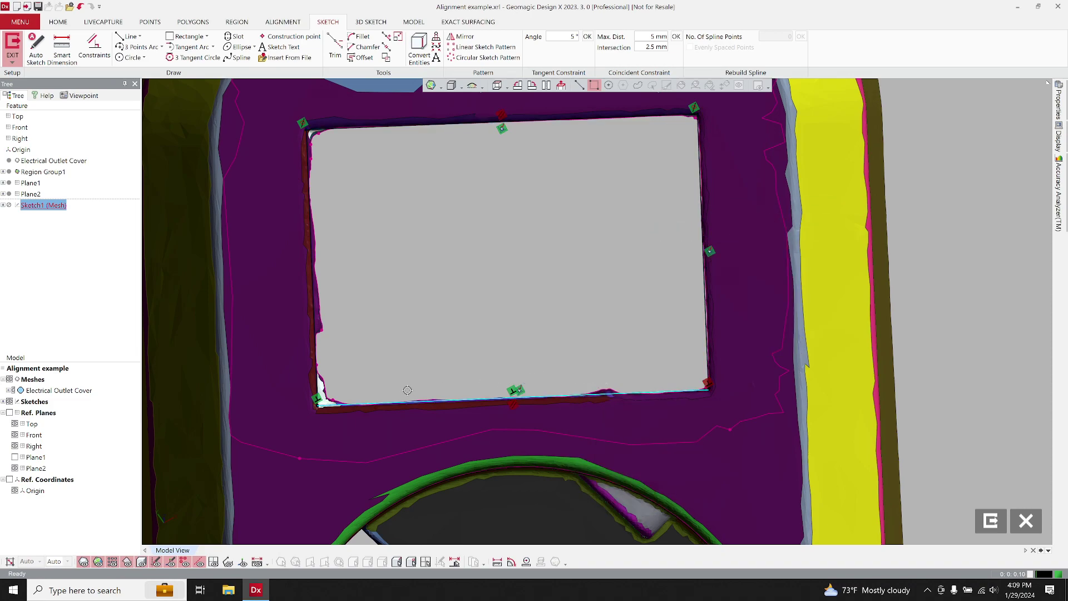
{"action": "left_click", "coordinate": [10, 379]}
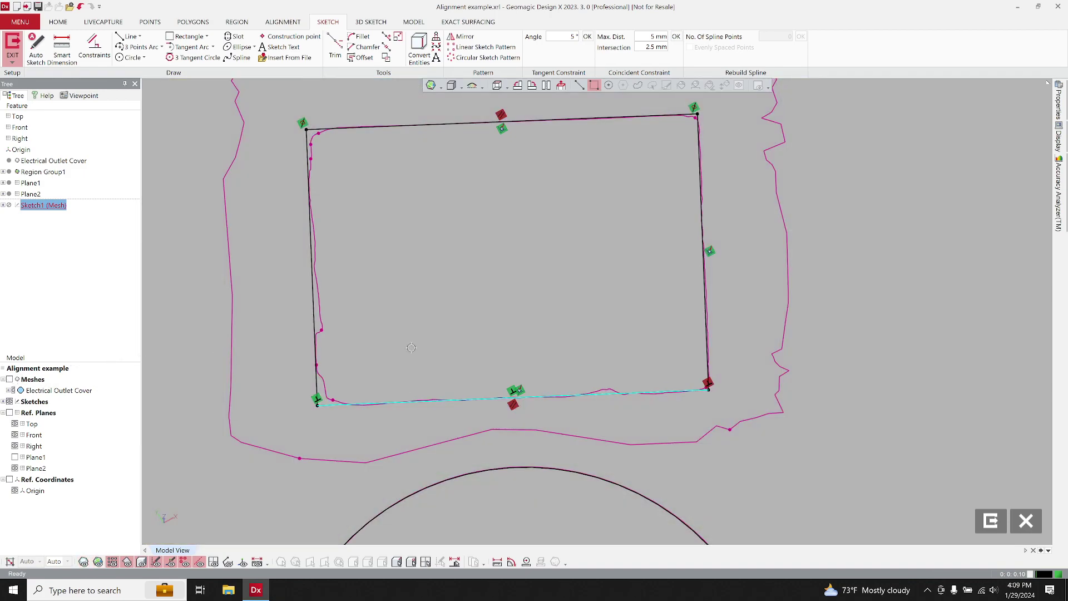
{"action": "left_click", "coordinate": [432, 323]}
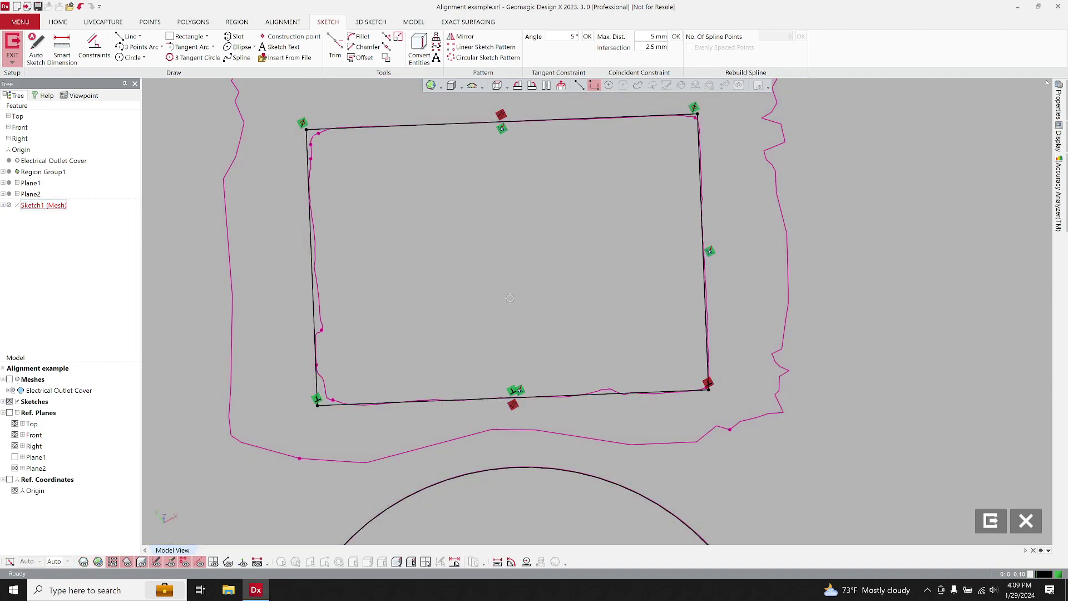
Draw a line joining the midpoints of the rectangle's upper and lower lines.
{"action": "scroll", "coordinate": [508, 298], "scroll_direction": "down", "scroll_amount": 2}
{"action": "middle_click_drag", "start_coordinate": [486, 296], "coordinate": [486, 260]}
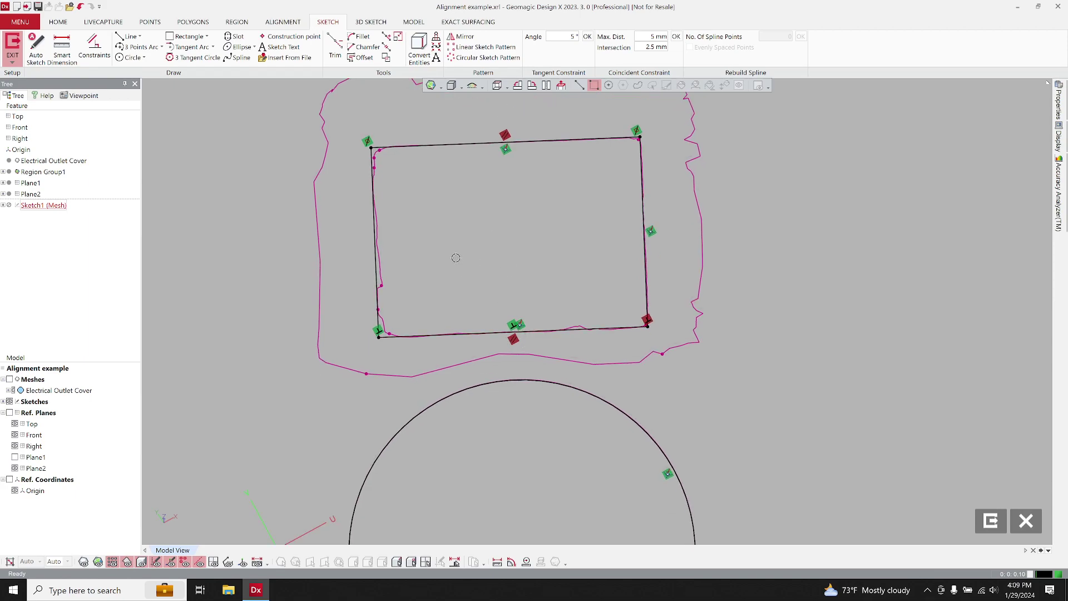
{"action": "scroll", "coordinate": [456, 258], "scroll_direction": "down", "scroll_amount": 2}
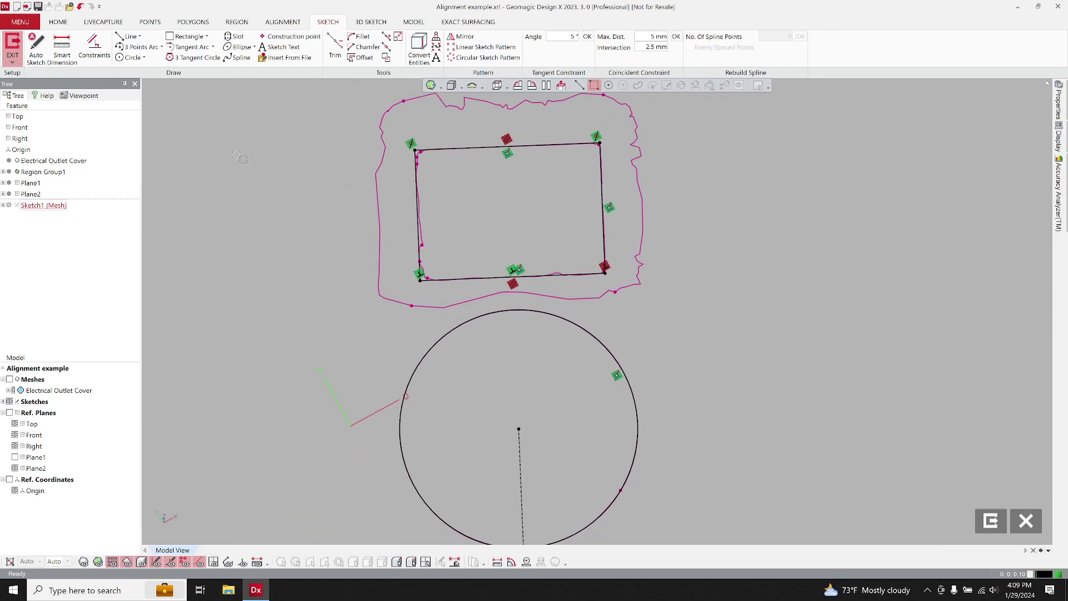
{"action": "left_click", "coordinate": [129, 37]}
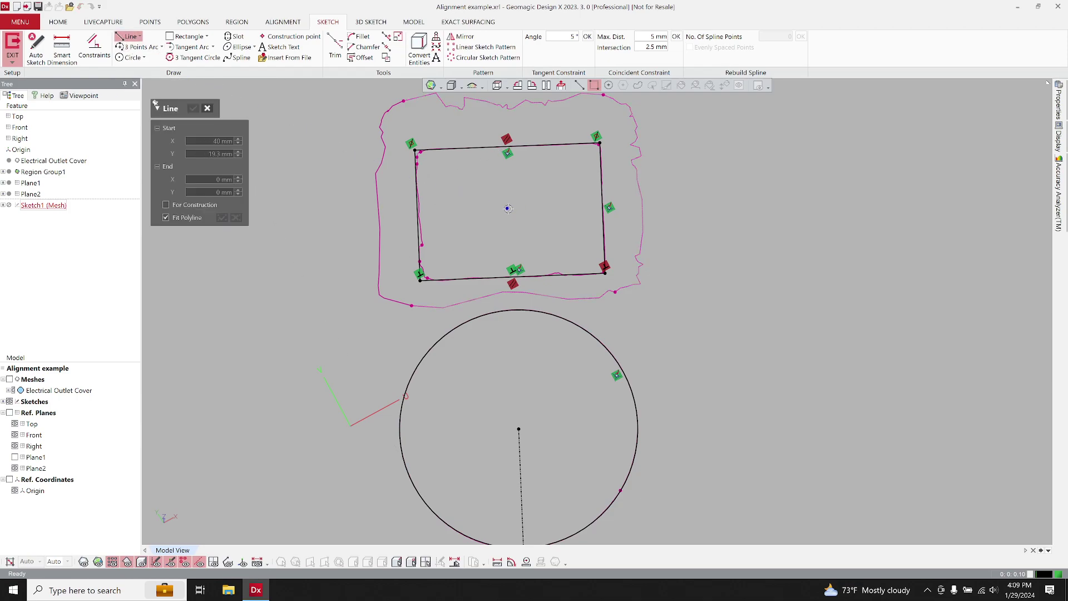
{"action": "left_click", "coordinate": [509, 151]}
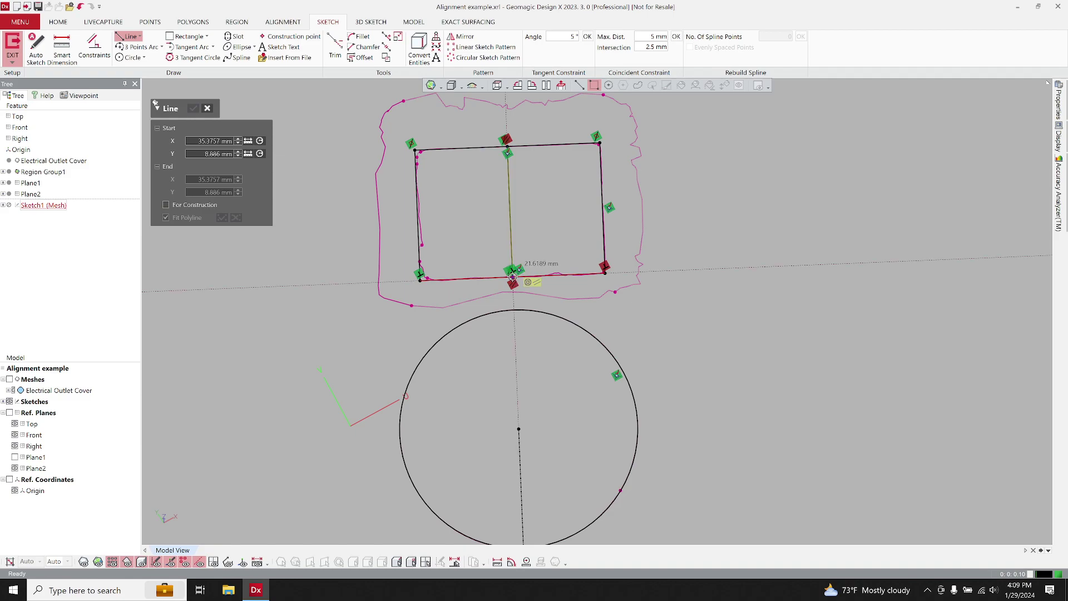
{"action": "left_click", "coordinate": [512, 276]}
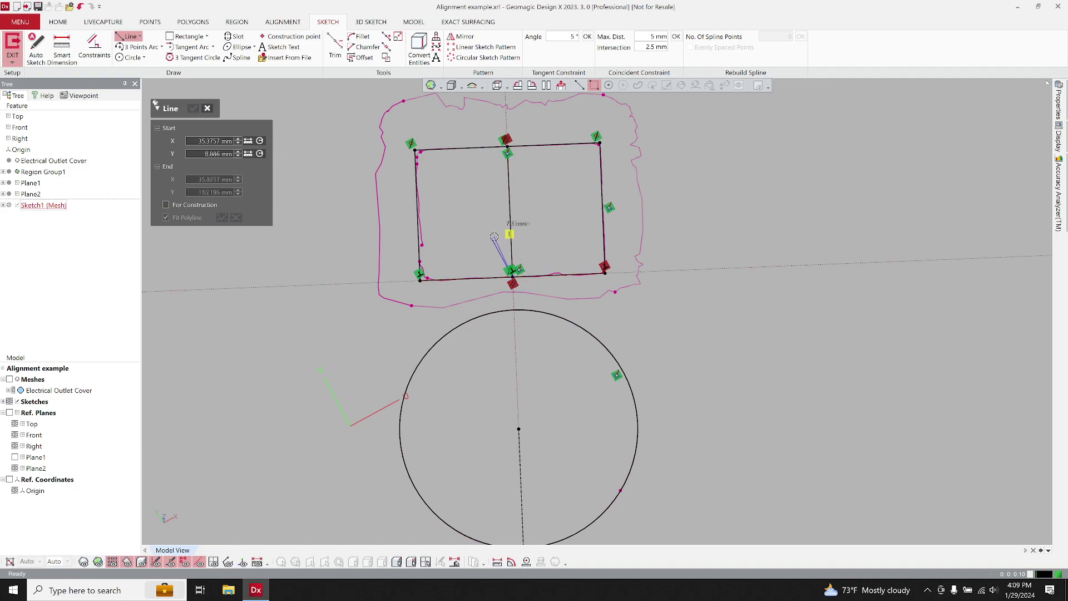
Draw a perpendicular line from the midpoint of the rectangle's vertical centerline out past its right side.
{"action": "left_click", "coordinate": [510, 212]}
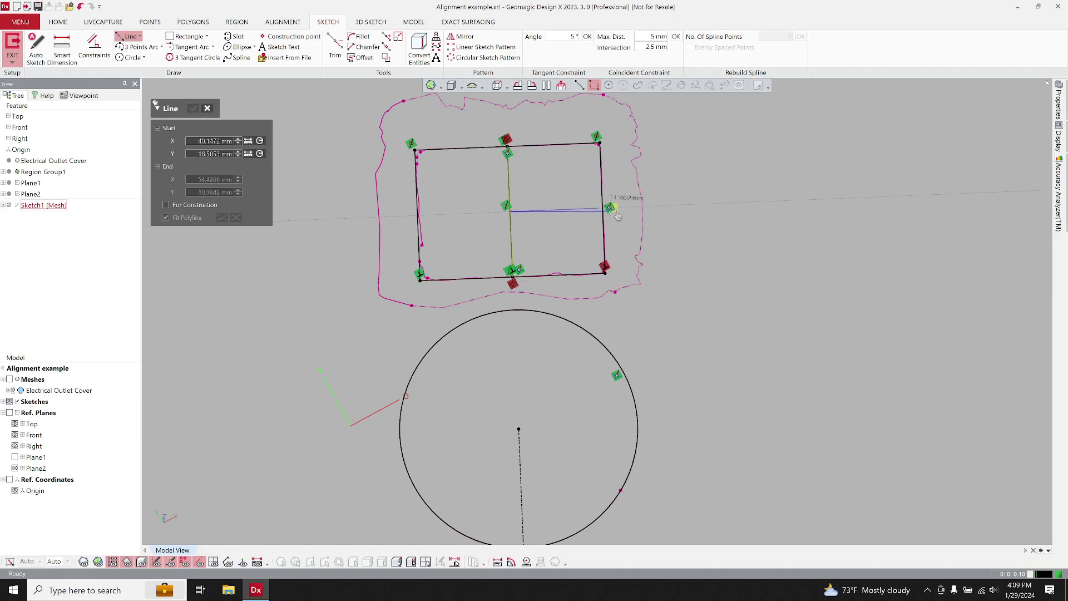
{"action": "left_click", "coordinate": [735, 203]}
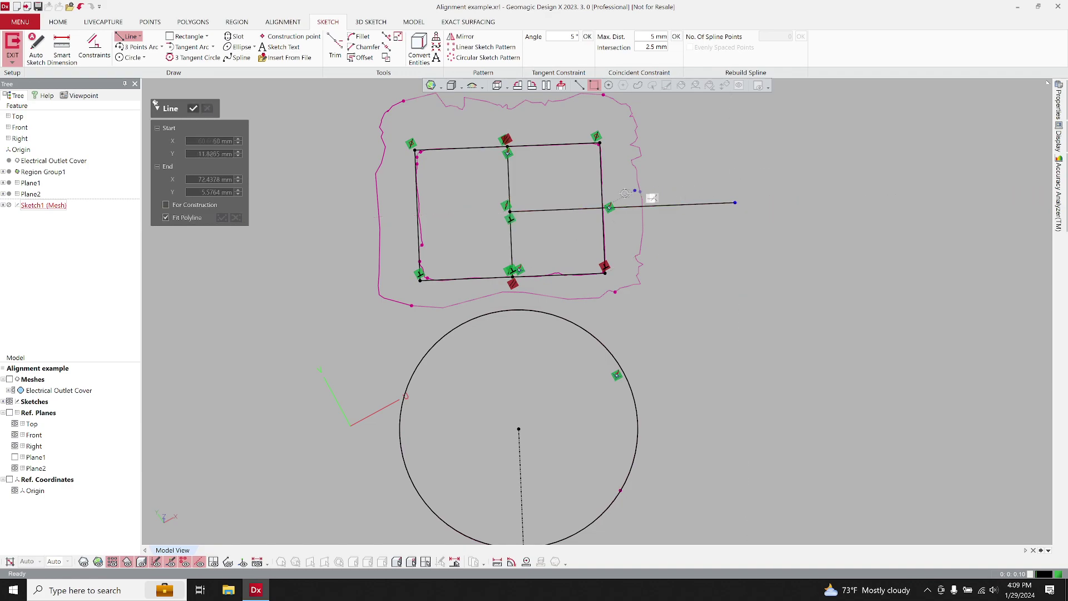
{"action": "key", "text": "Escape"}
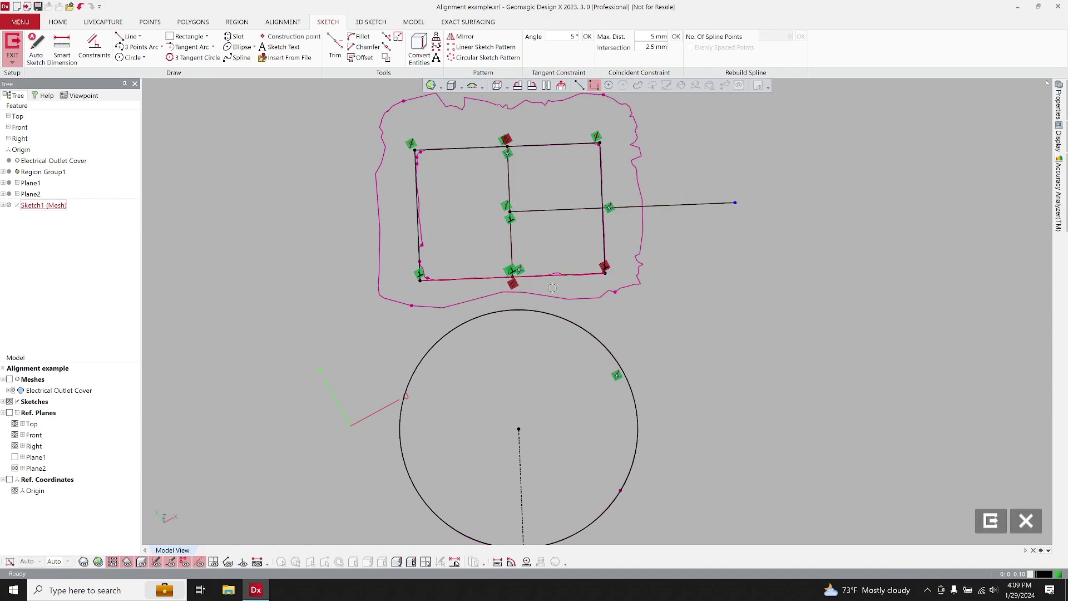
Exit the mesh sketch and show the meshes again to check the sketch and reference planes over the scan.
{"action": "left_click", "coordinate": [987, 526]}
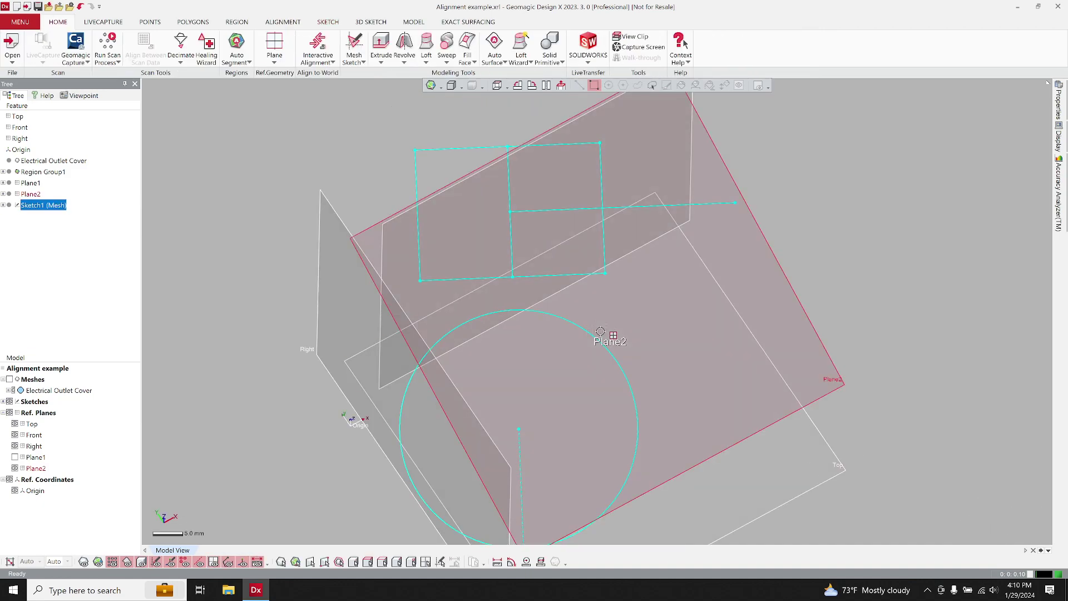
{"action": "scroll", "coordinate": [329, 172], "scroll_direction": "down", "scroll_amount": 4}
{"action": "right_click_drag", "start_coordinate": [342, 292], "coordinate": [434, 293], "text": "ctrl"}
{"action": "scroll", "coordinate": [495, 295], "scroll_direction": "down", "scroll_amount": 3}
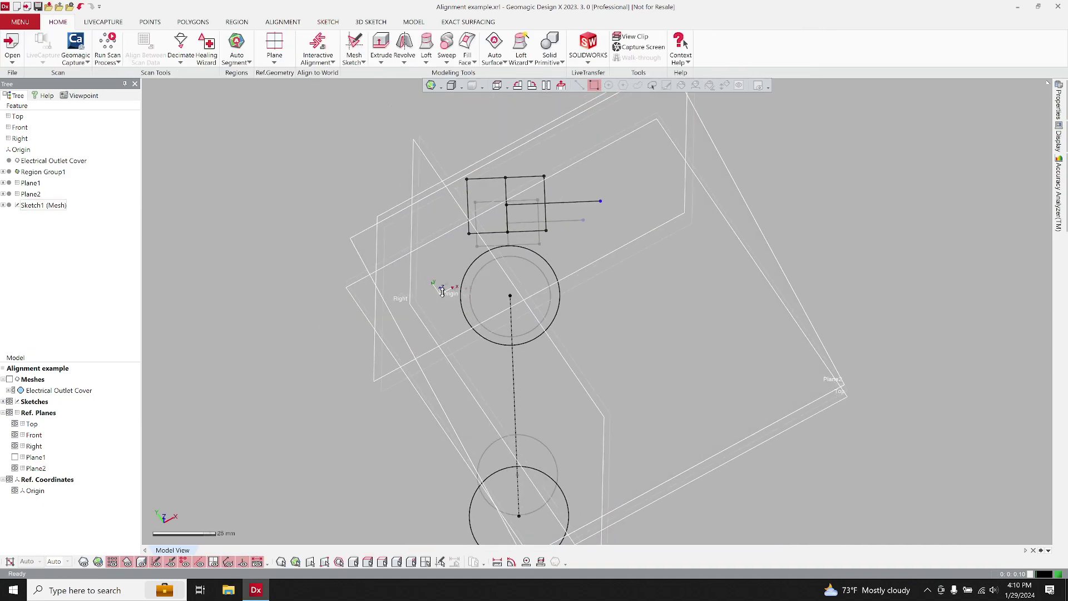
{"action": "right_click_drag", "start_coordinate": [508, 358], "coordinate": [334, 217]}
{"action": "right_click_drag", "start_coordinate": [409, 437], "coordinate": [392, 395]}
{"action": "left_click", "coordinate": [10, 379]}
{"action": "right_click_drag", "start_coordinate": [588, 307], "coordinate": [591, 181]}
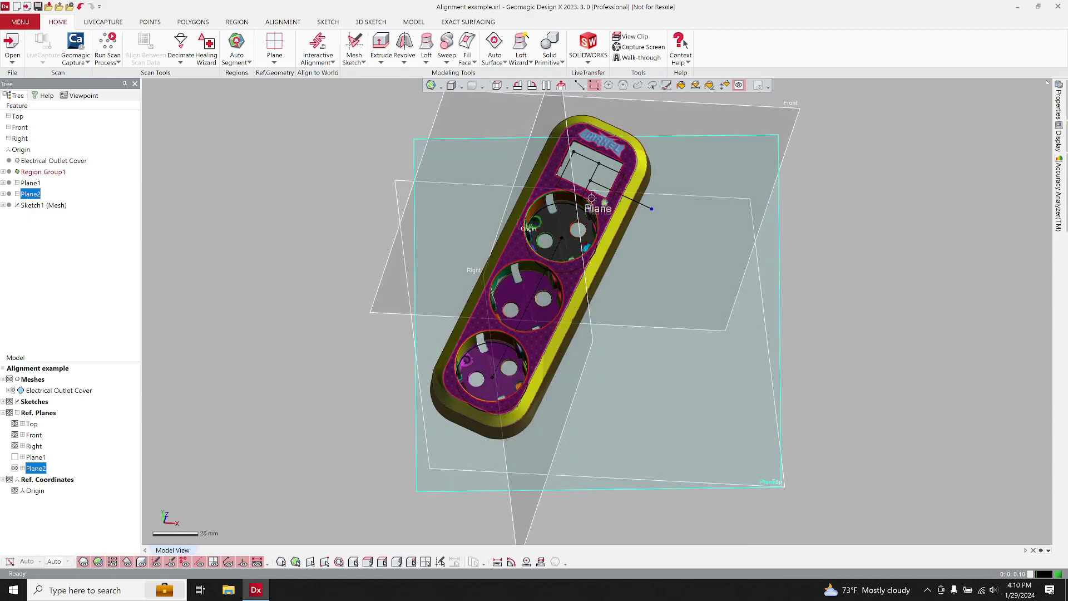
{"action": "left_click", "coordinate": [591, 181]}
{"action": "mouse_move", "coordinate": [573, 217]}
{"action": "right_mouse_down"}
{"action": "mouse_move", "coordinate": [557, 196]}
{"action": "mouse_move", "coordinate": [561, 223]}
{"action": "right_mouse_up"}
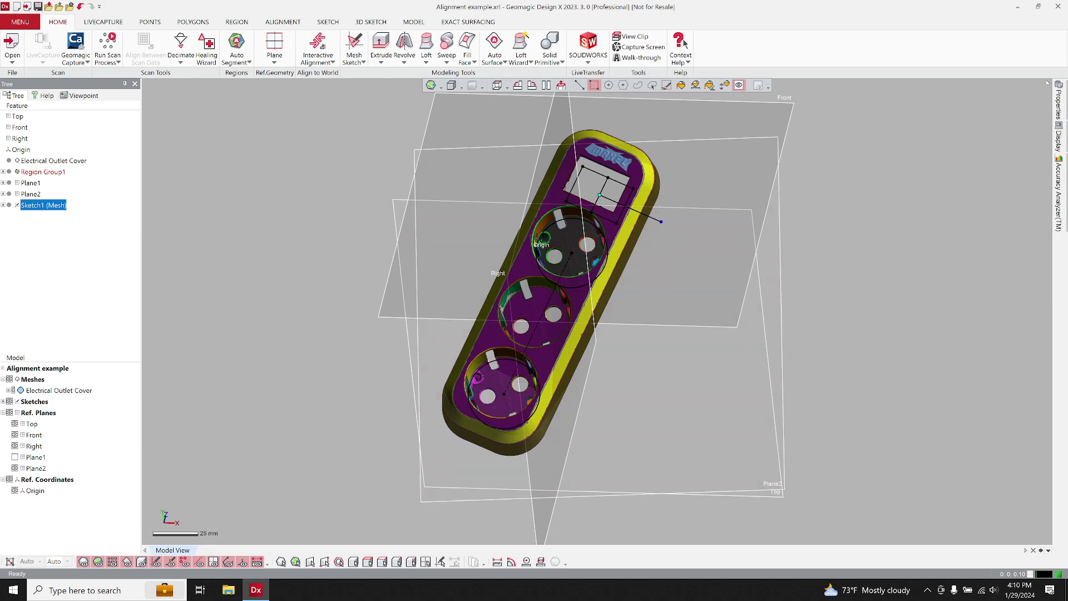
{"action": "right_click_drag", "start_coordinate": [609, 199], "coordinate": [403, 262]}
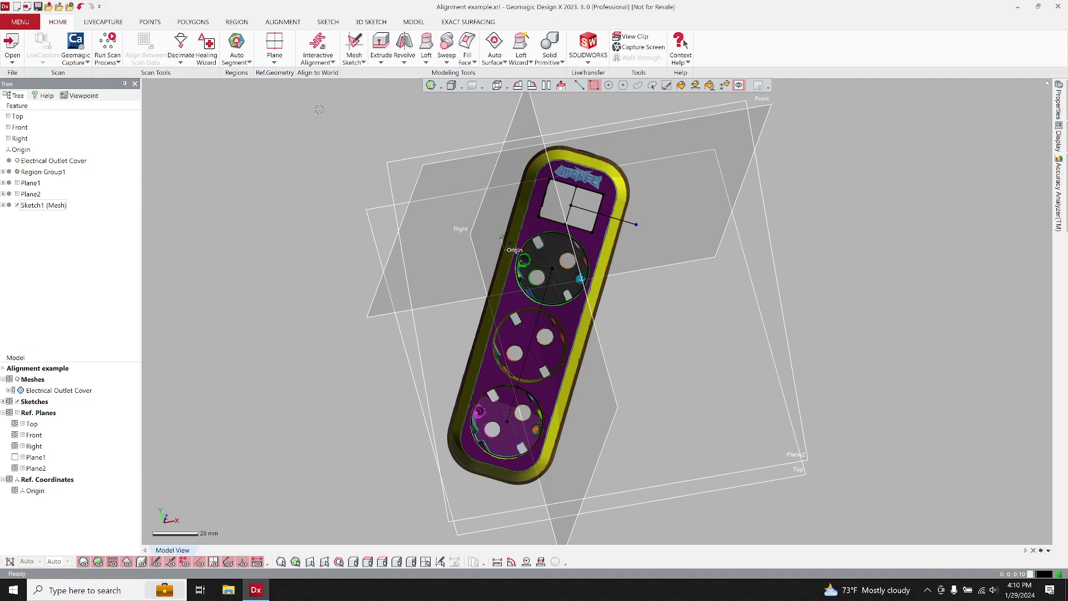
Start an X-Y-Z interactive alignment of Electrical Outlet Cover with the sketched rectangle's center point as its position.
{"action": "left_click", "coordinate": [323, 45]}
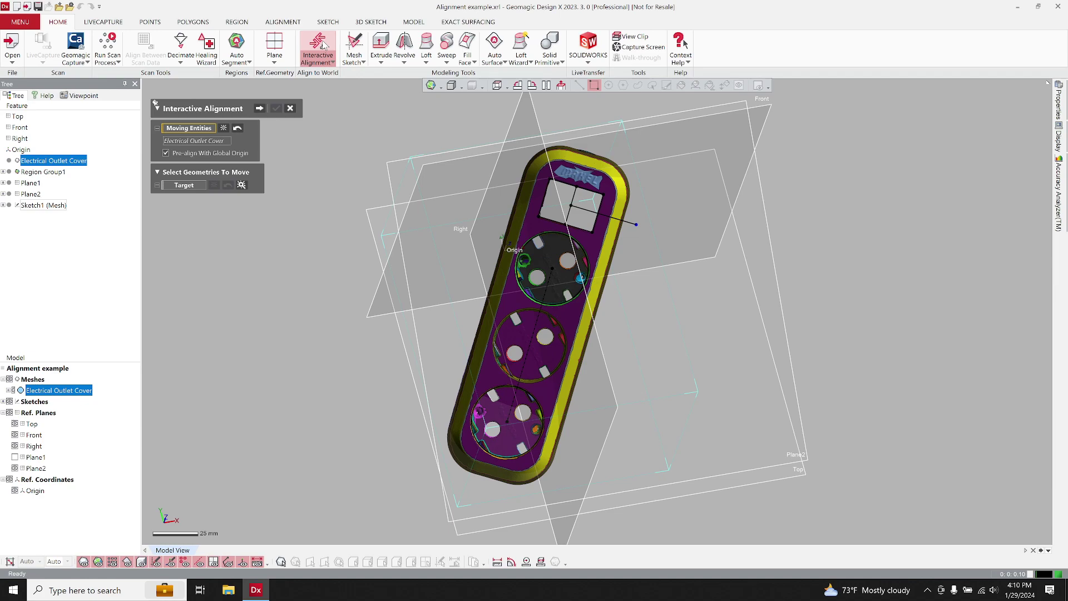
{"action": "left_click", "coordinate": [259, 110]}
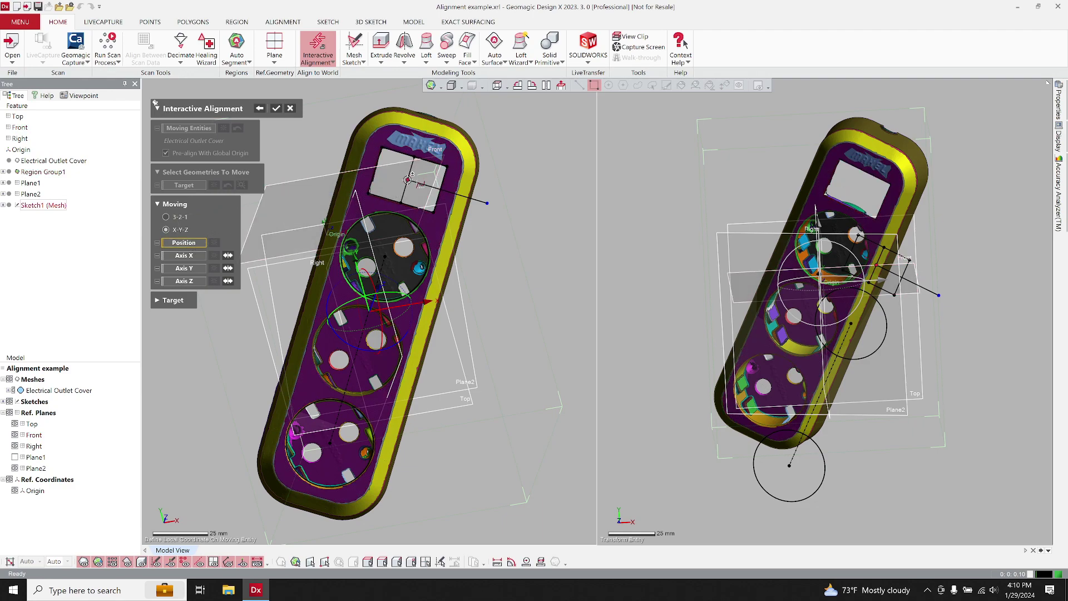
{"action": "left_click", "coordinate": [407, 179]}
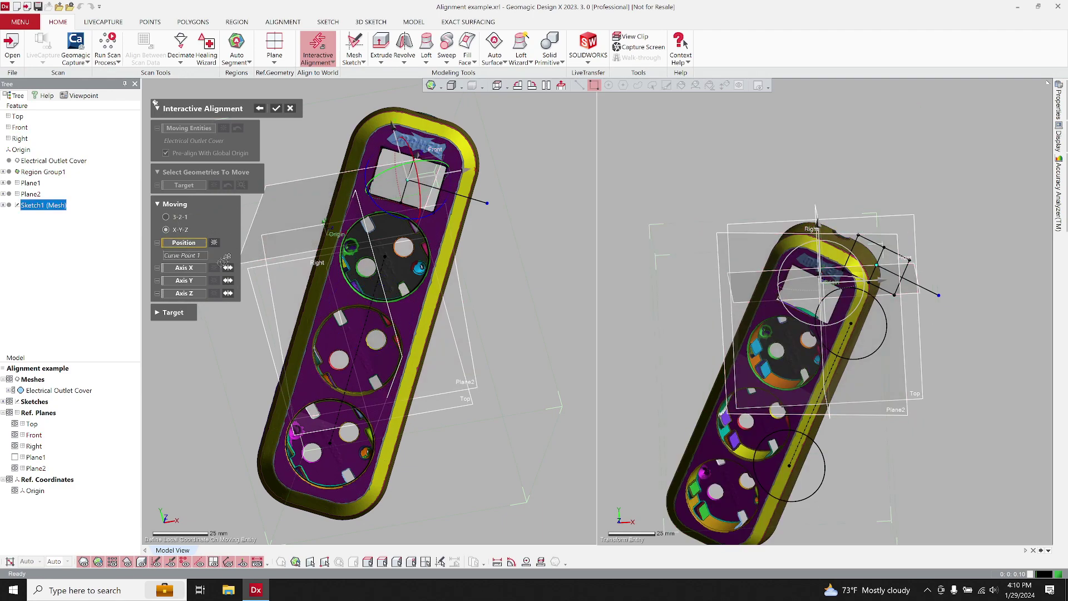
Assign Plane2 to the alignment's Z axis and the construction line joining the circle centers to its Y axis.
{"action": "left_click", "coordinate": [178, 295]}
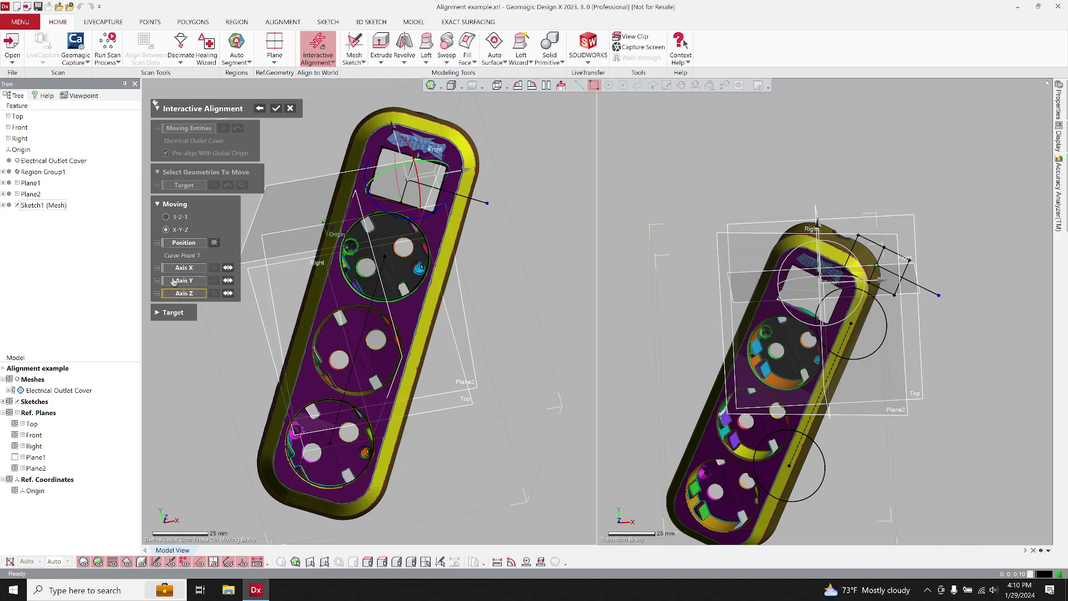
{"action": "left_click", "coordinate": [29, 194]}
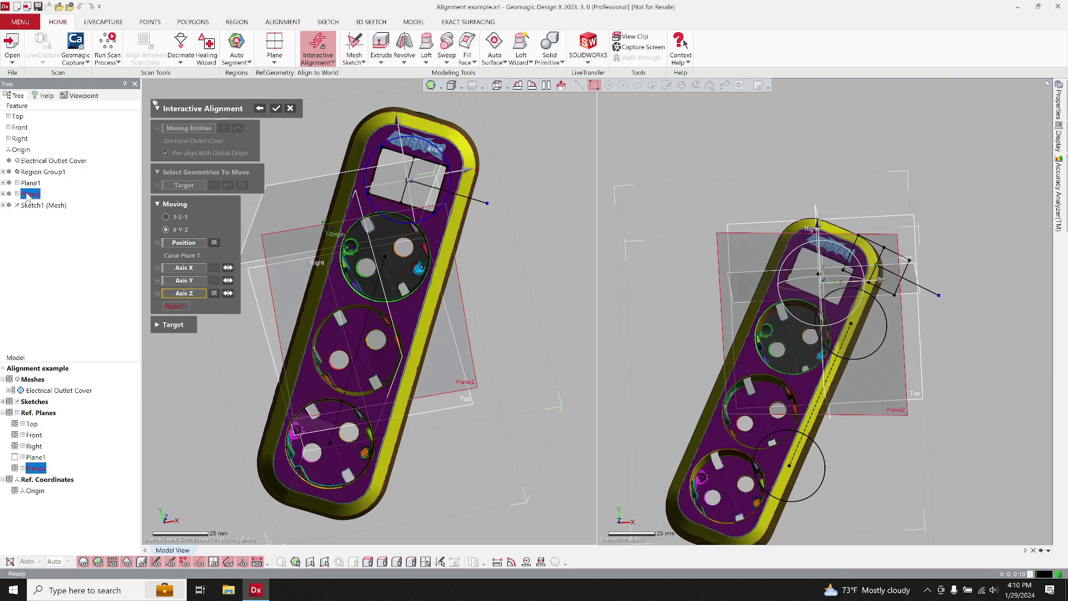
{"action": "left_click", "coordinate": [184, 281]}
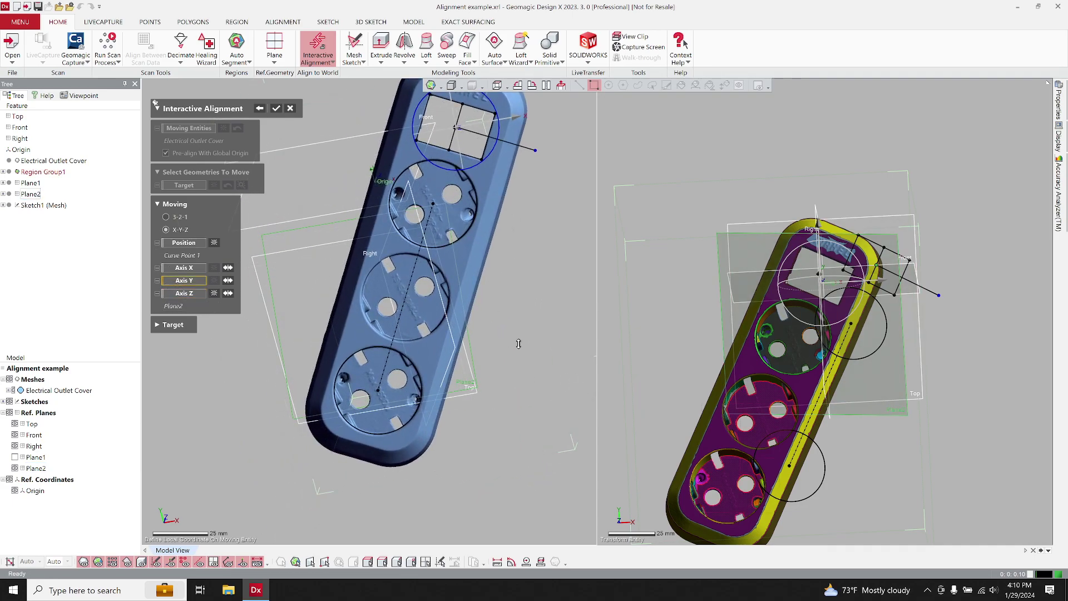
{"action": "mouse_move", "coordinate": [518, 343]}
{"action": "right_mouse_down"}
{"action": "mouse_move", "coordinate": [436, 289]}
{"action": "mouse_move", "coordinate": [371, 294]}
{"action": "mouse_move", "coordinate": [445, 295]}
{"action": "mouse_move", "coordinate": [495, 315]}
{"action": "right_mouse_up"}
{"action": "left_click", "coordinate": [372, 295]}
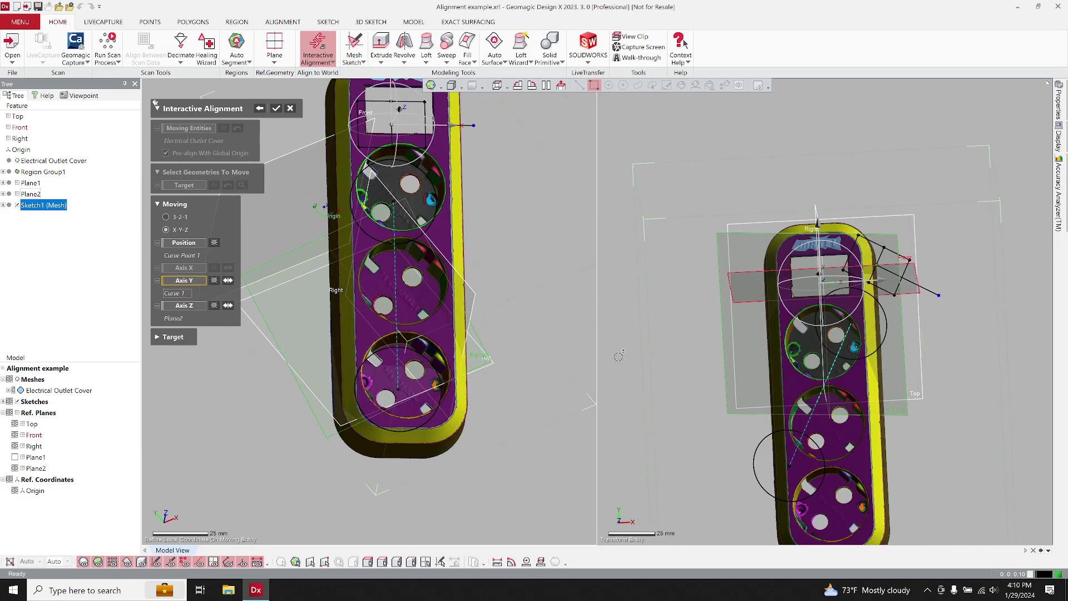
Compare the alignment preview with the reference planes from the top and accept the alignment.
{"action": "scroll", "coordinate": [750, 328], "scroll_direction": "down", "scroll_amount": 2}
{"action": "right_click_drag", "start_coordinate": [748, 337], "coordinate": [762, 284]}
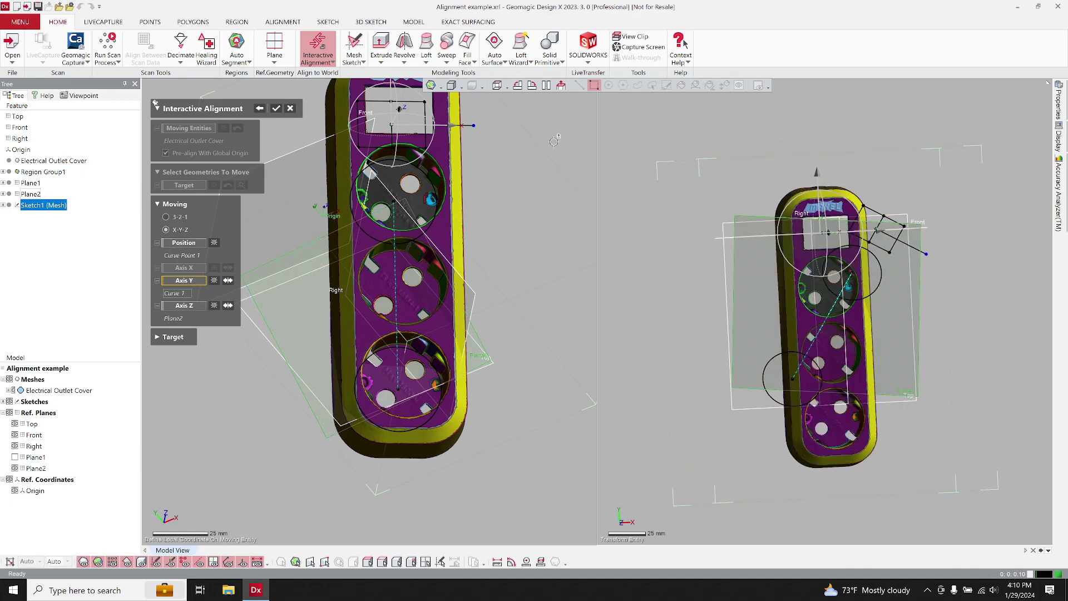
{"action": "left_click", "coordinate": [498, 86]}
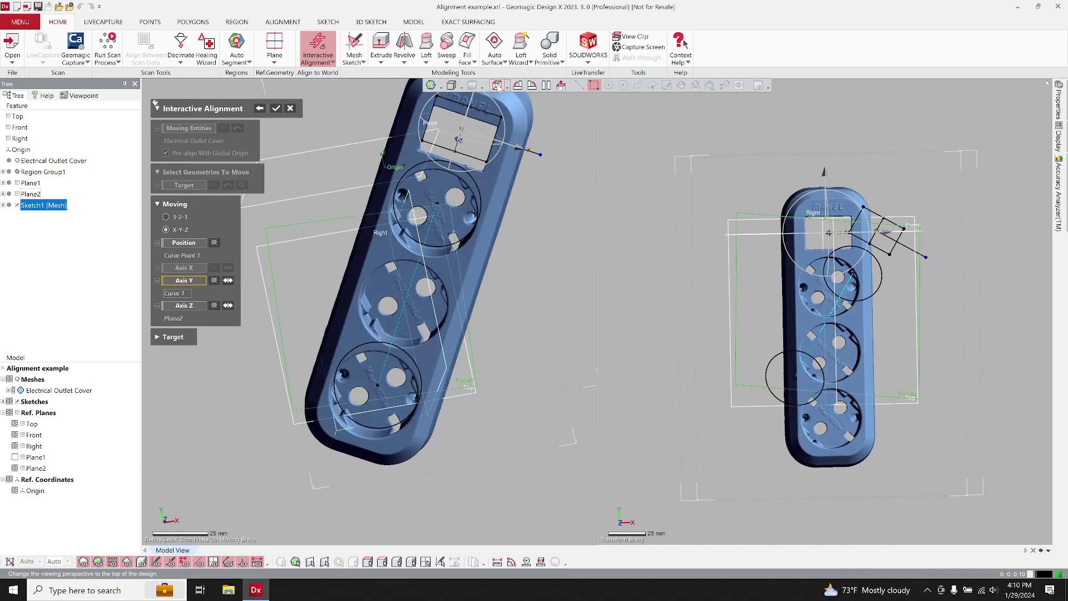
{"action": "mouse_move", "coordinate": [695, 295]}
{"action": "right_mouse_down", "text": "ctrl"}
{"action": "mouse_move", "coordinate": [683, 286]}
{"action": "mouse_move", "coordinate": [710, 284]}
{"action": "mouse_move", "coordinate": [703, 225]}
{"action": "mouse_move", "coordinate": [675, 234]}
{"action": "mouse_move", "coordinate": [674, 298]}
{"action": "mouse_move", "coordinate": [677, 248]}
{"action": "mouse_move", "coordinate": [661, 260]}
{"action": "right_mouse_up", "text": "ctrl"}
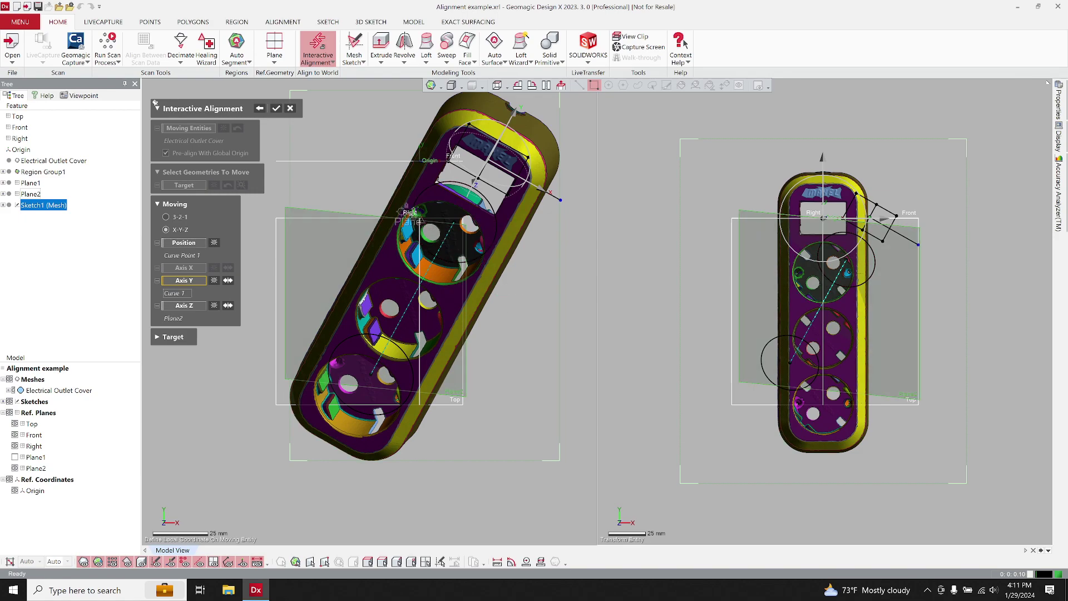
{"action": "mouse_move", "coordinate": [343, 181]}
{"action": "right_mouse_down"}
{"action": "mouse_move", "coordinate": [325, 219]}
{"action": "mouse_move", "coordinate": [329, 253]}
{"action": "mouse_move", "coordinate": [306, 272]}
{"action": "mouse_move", "coordinate": [291, 254]}
{"action": "mouse_move", "coordinate": [311, 282]}
{"action": "mouse_move", "coordinate": [322, 260]}
{"action": "right_mouse_up"}
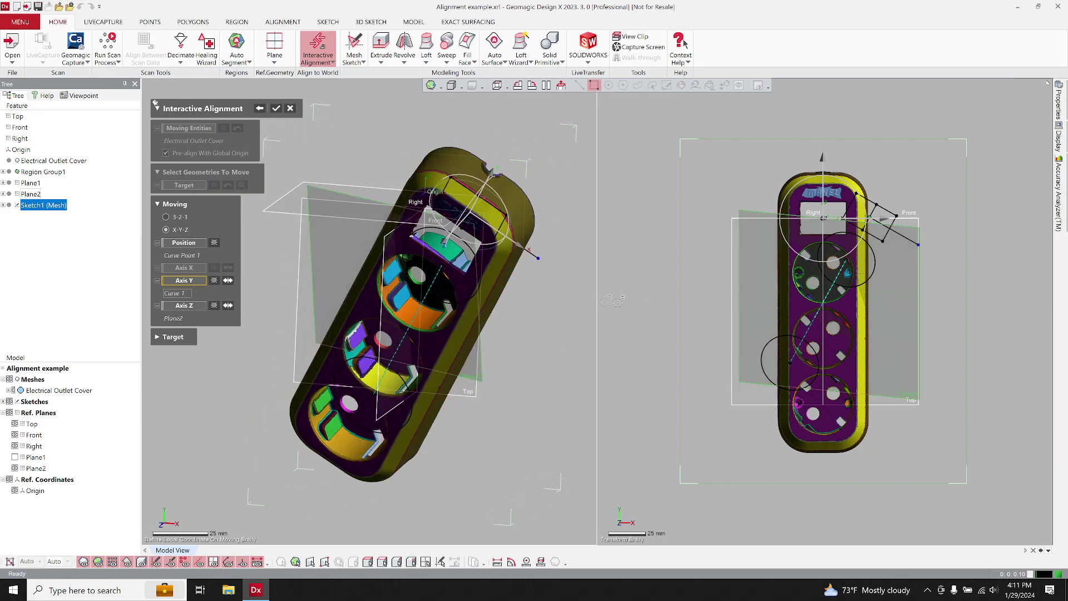
{"action": "mouse_move", "coordinate": [681, 311]}
{"action": "right_mouse_down"}
{"action": "mouse_move", "coordinate": [686, 320]}
{"action": "mouse_move", "coordinate": [677, 311]}
{"action": "right_mouse_up"}
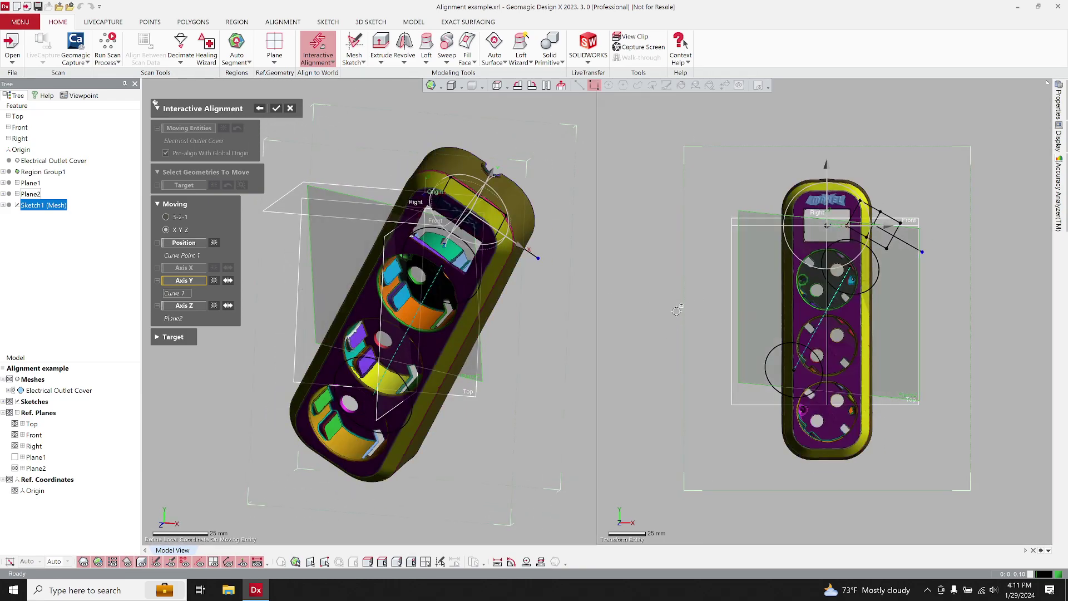
{"action": "left_click", "coordinate": [276, 108]}
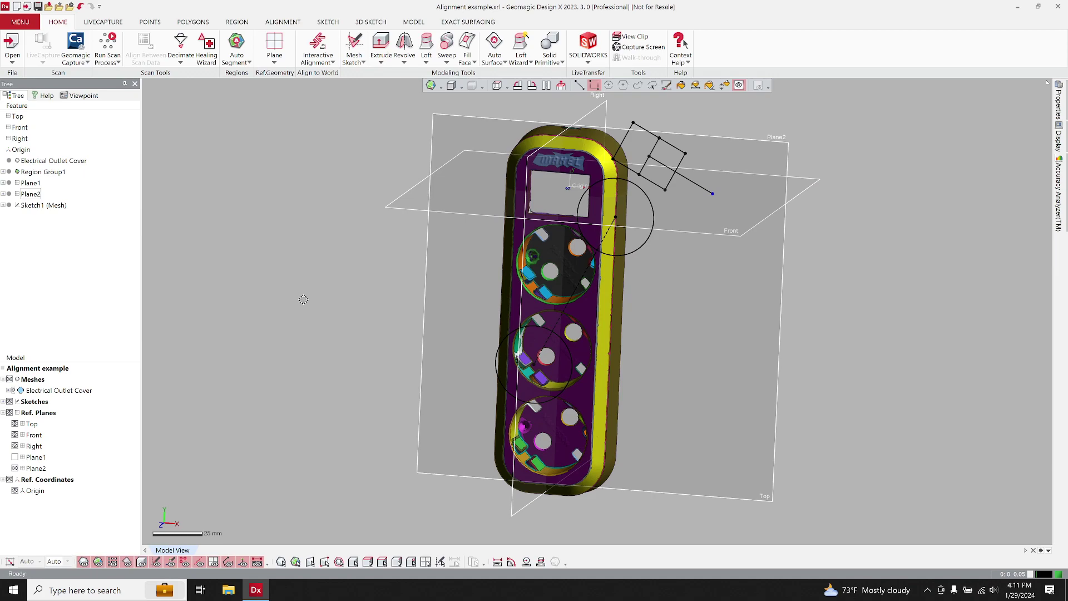
Examine the aligned outlet cover against the reference planes in the top, right and bottom views.
{"action": "left_click", "coordinate": [497, 87]}
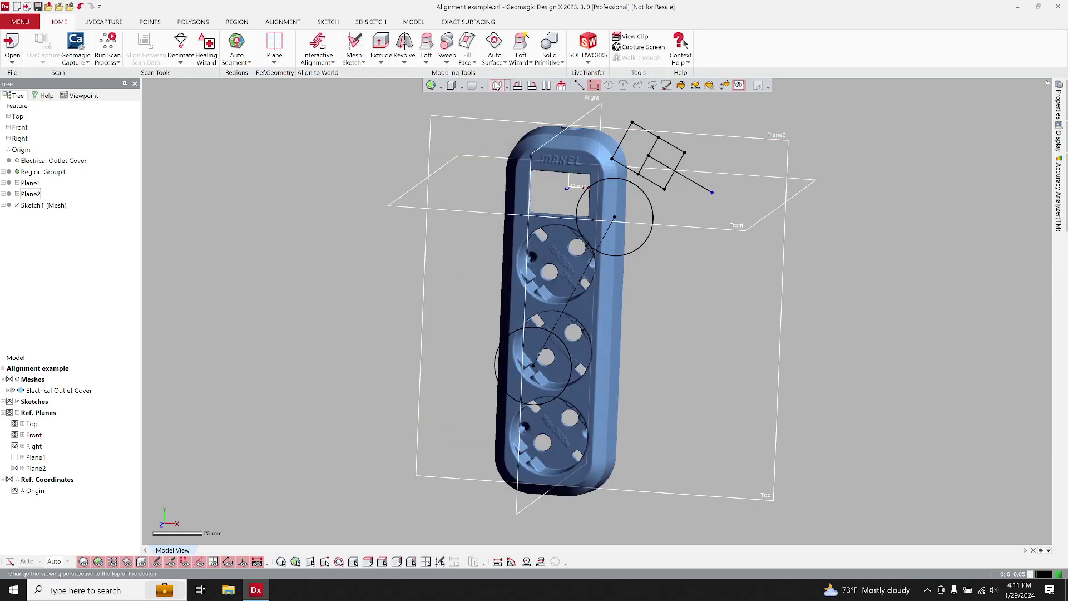
{"action": "right_click_drag", "start_coordinate": [382, 299], "coordinate": [413, 289], "text": "ctrl"}
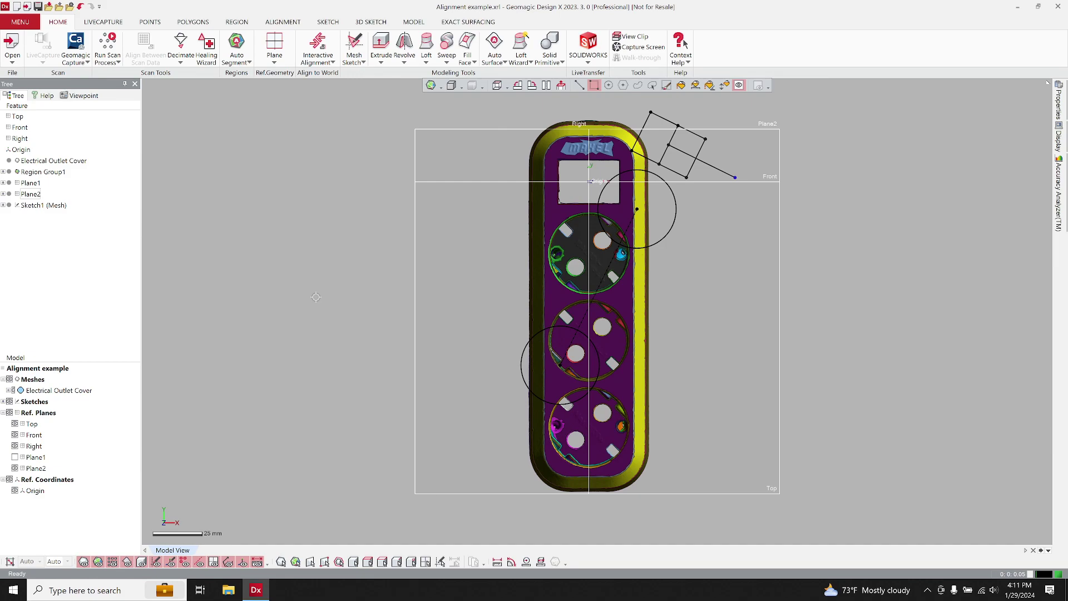
{"action": "left_click", "coordinate": [507, 87]}
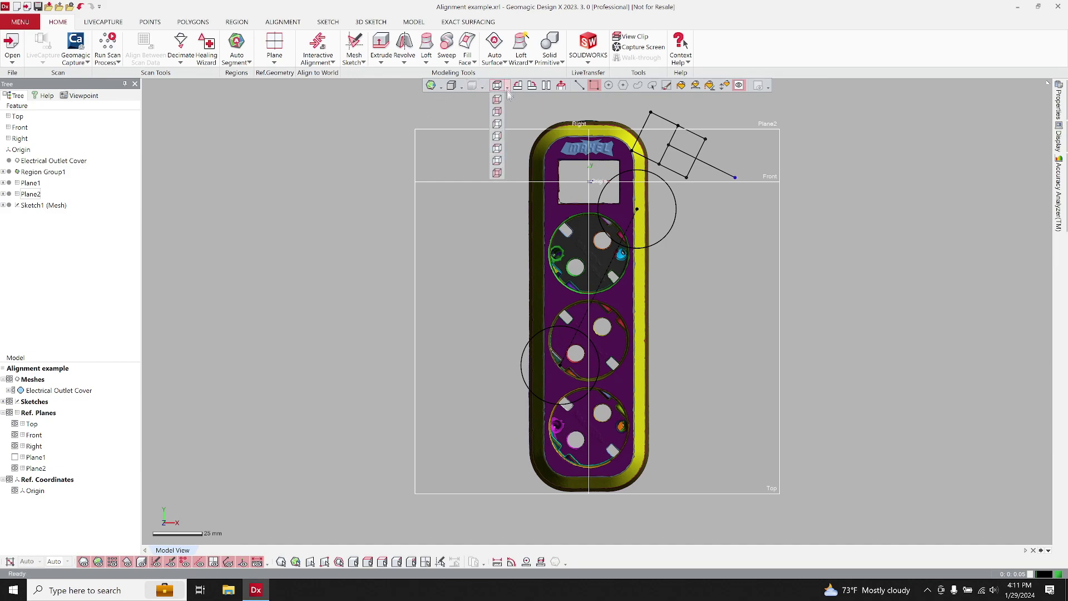
{"action": "left_click", "coordinate": [497, 148]}
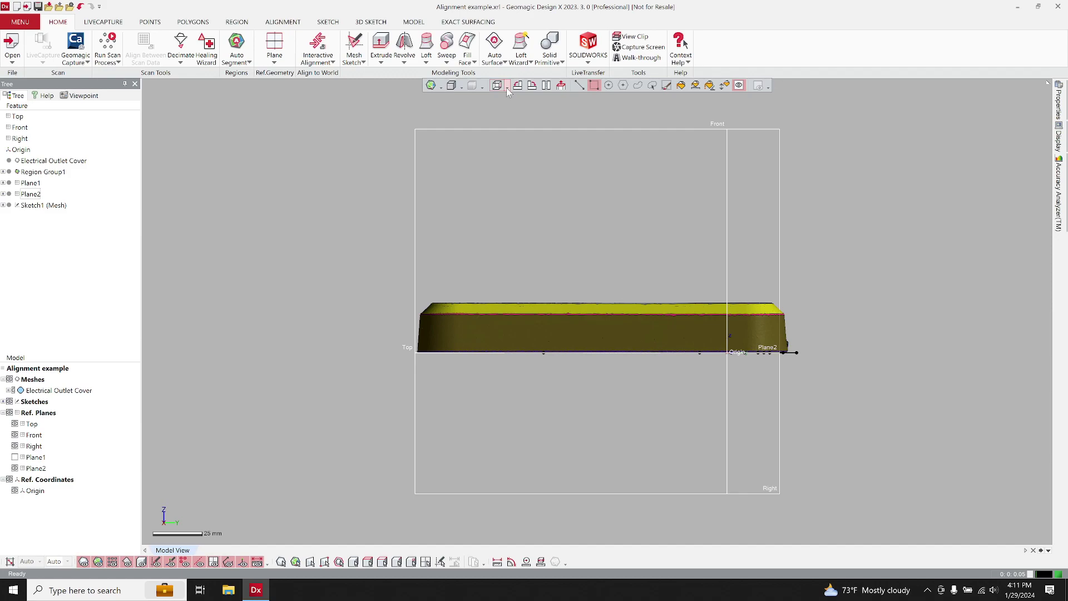
{"action": "left_click", "coordinate": [499, 161]}
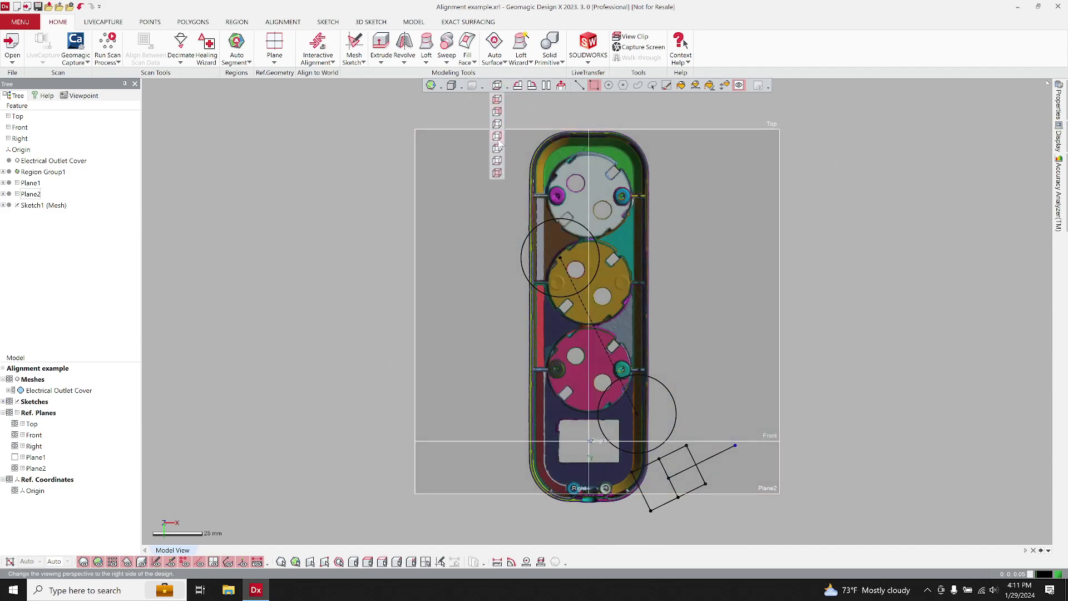
{"action": "left_click", "coordinate": [499, 148]}
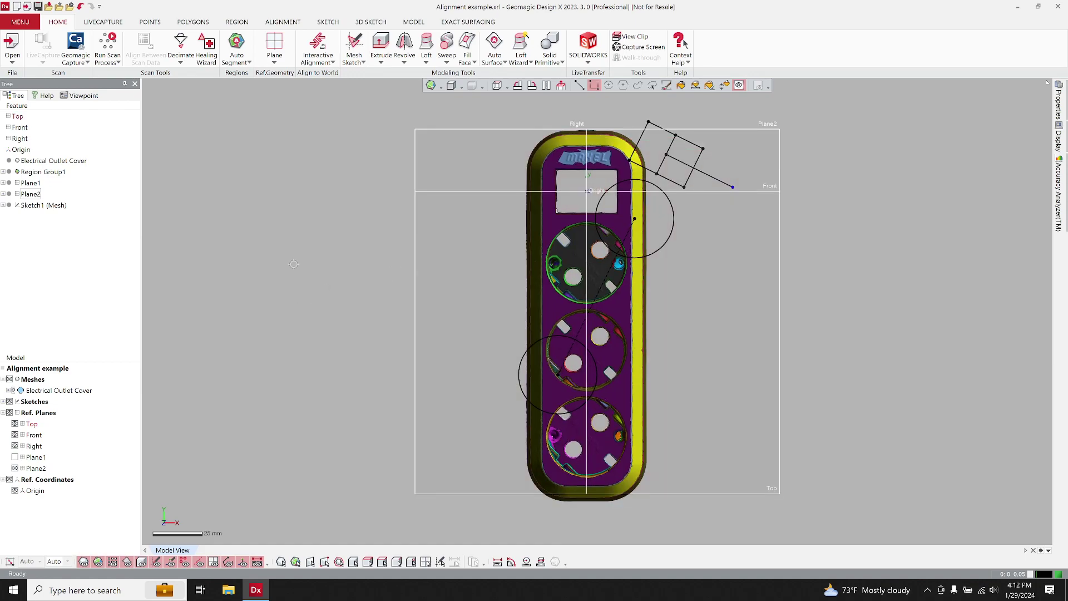
Delete Plane1, Plane2 and Sketch1 (Mesh) from the model.
{"action": "left_click", "coordinate": [44, 205]}
{"action": "left_click", "coordinate": [30, 183], "text": "shift"}
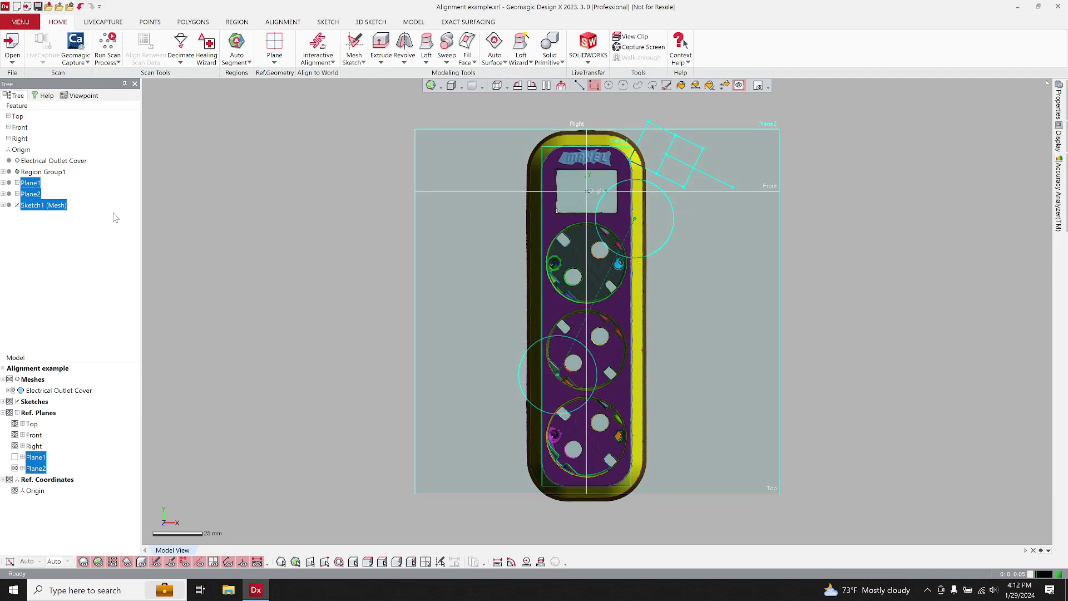
{"action": "key", "text": "Delete"}
{"action": "key", "text": "Return"}
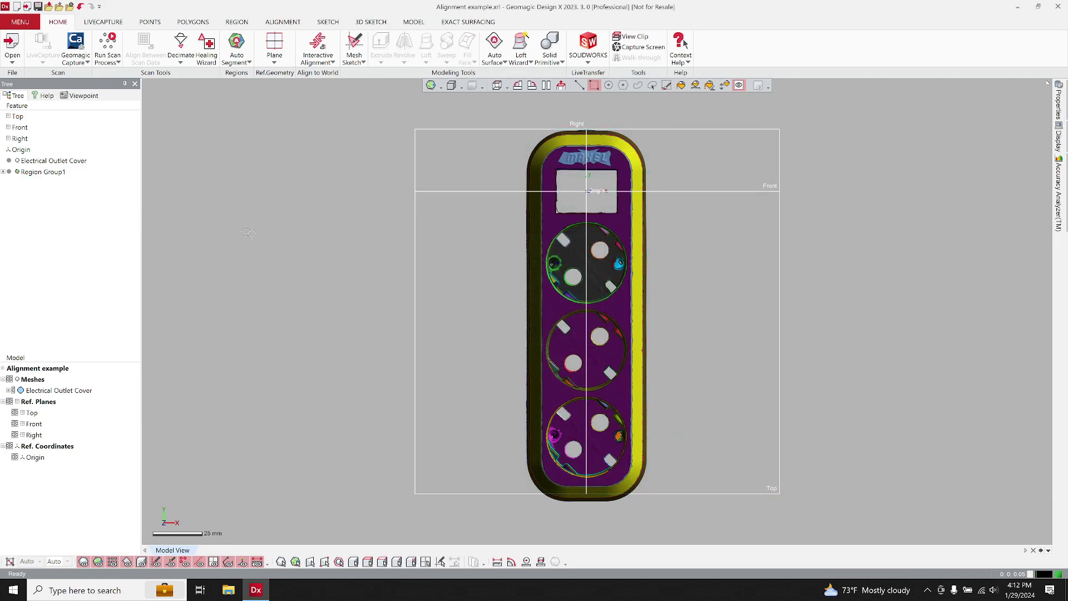